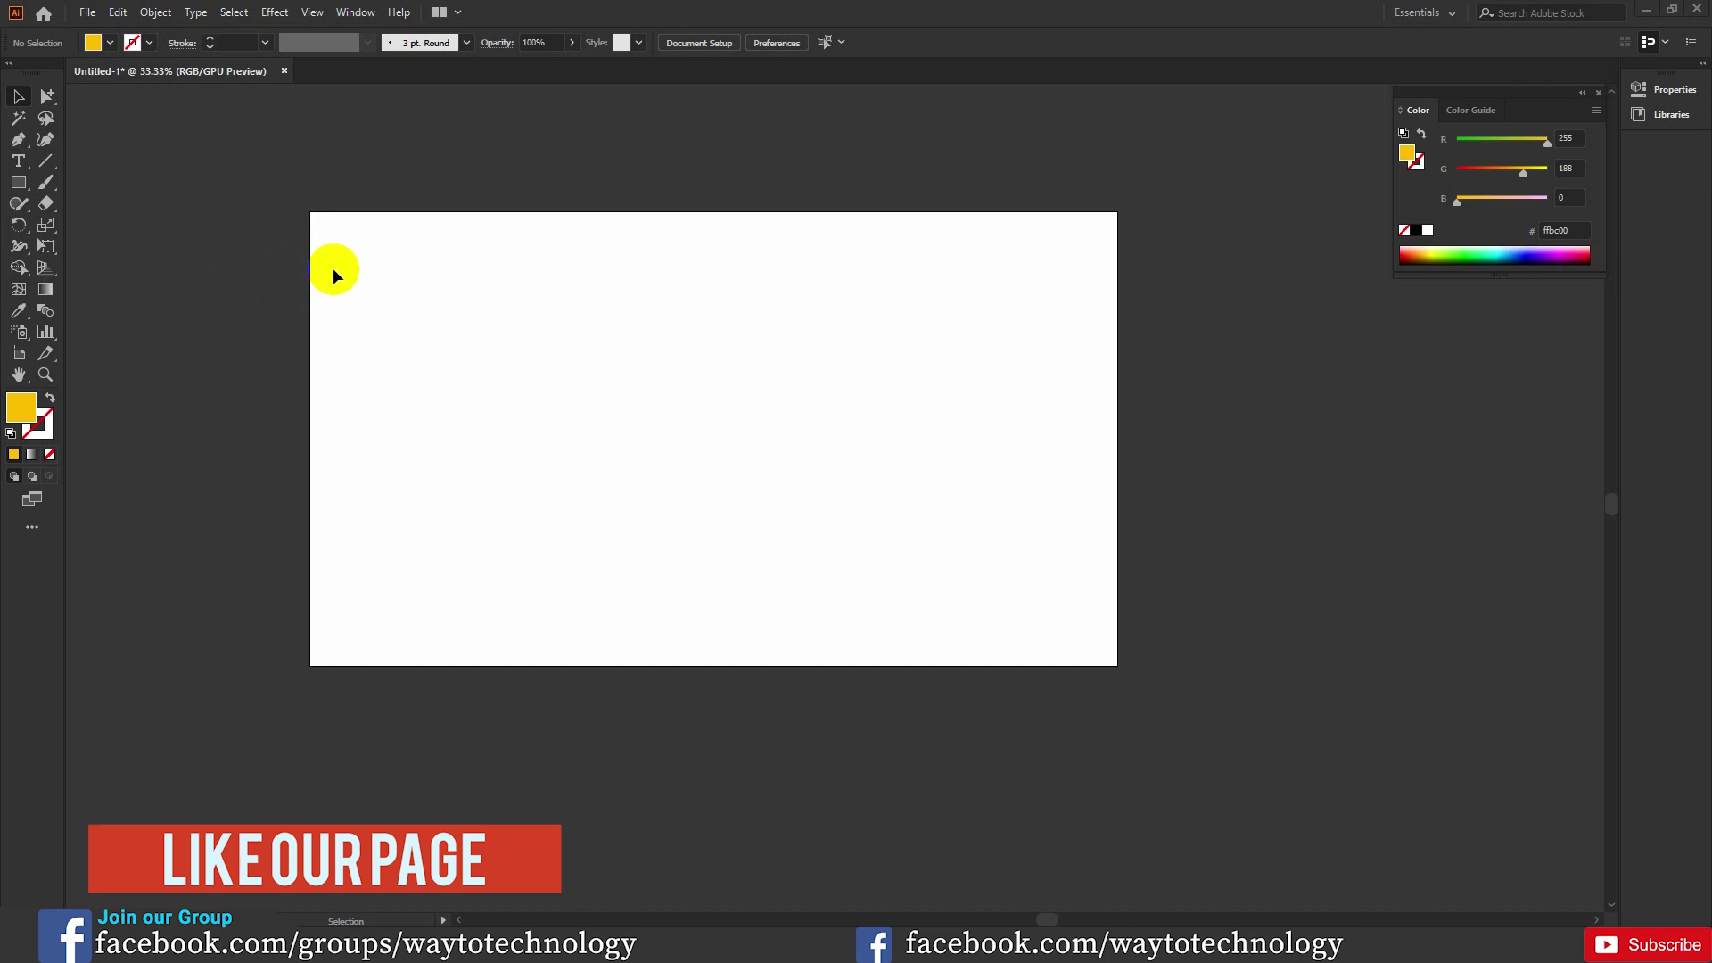
# - Bring up the Align controls and show the Align To choices
pyautogui.hotkey('ctrl', 'alt')
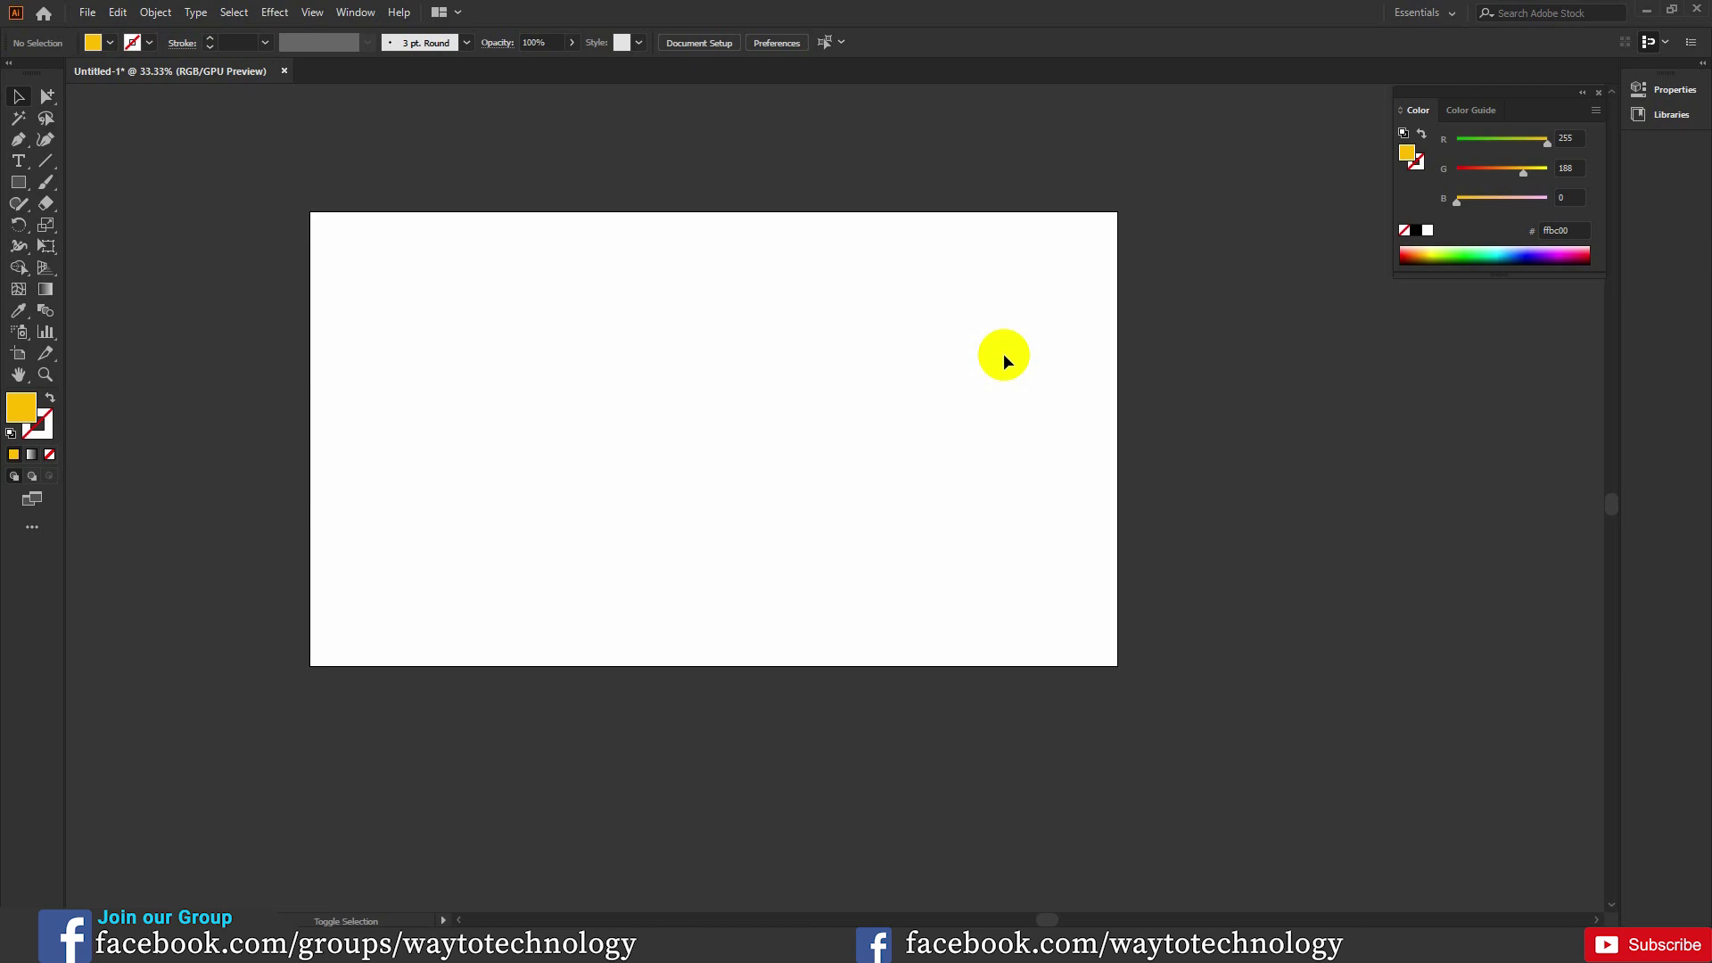
pyautogui.hotkey('shift', 'F7')
pyautogui.click(304, 9)
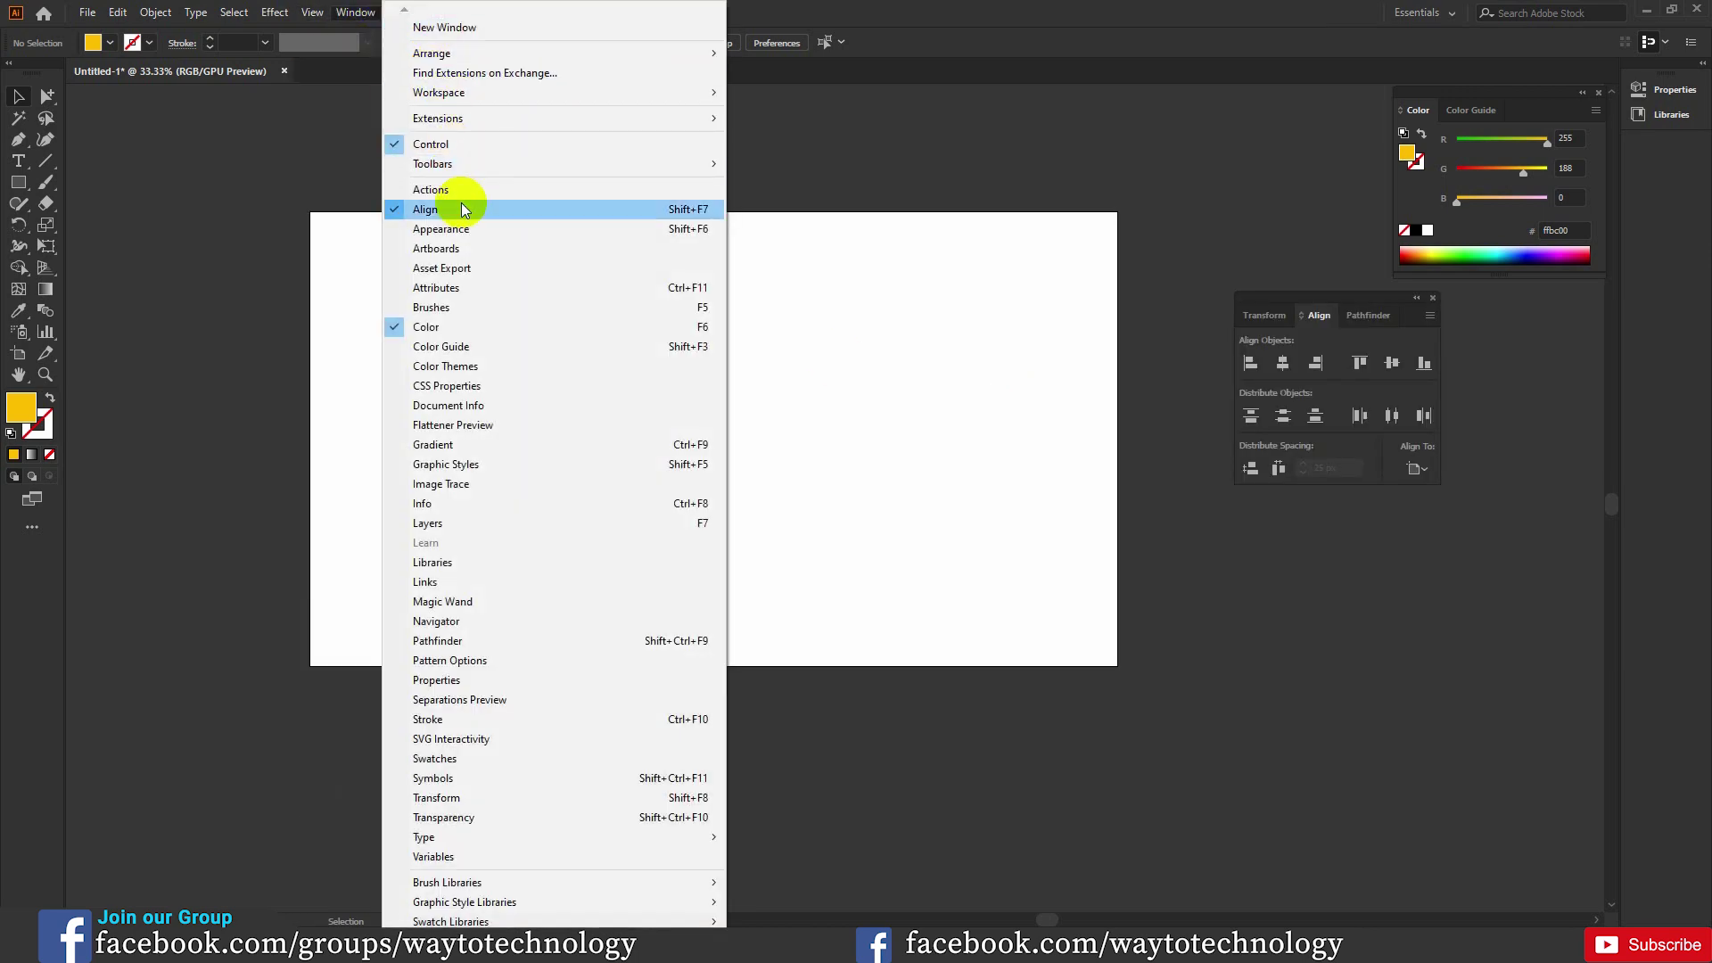
pyautogui.click(819, 9)
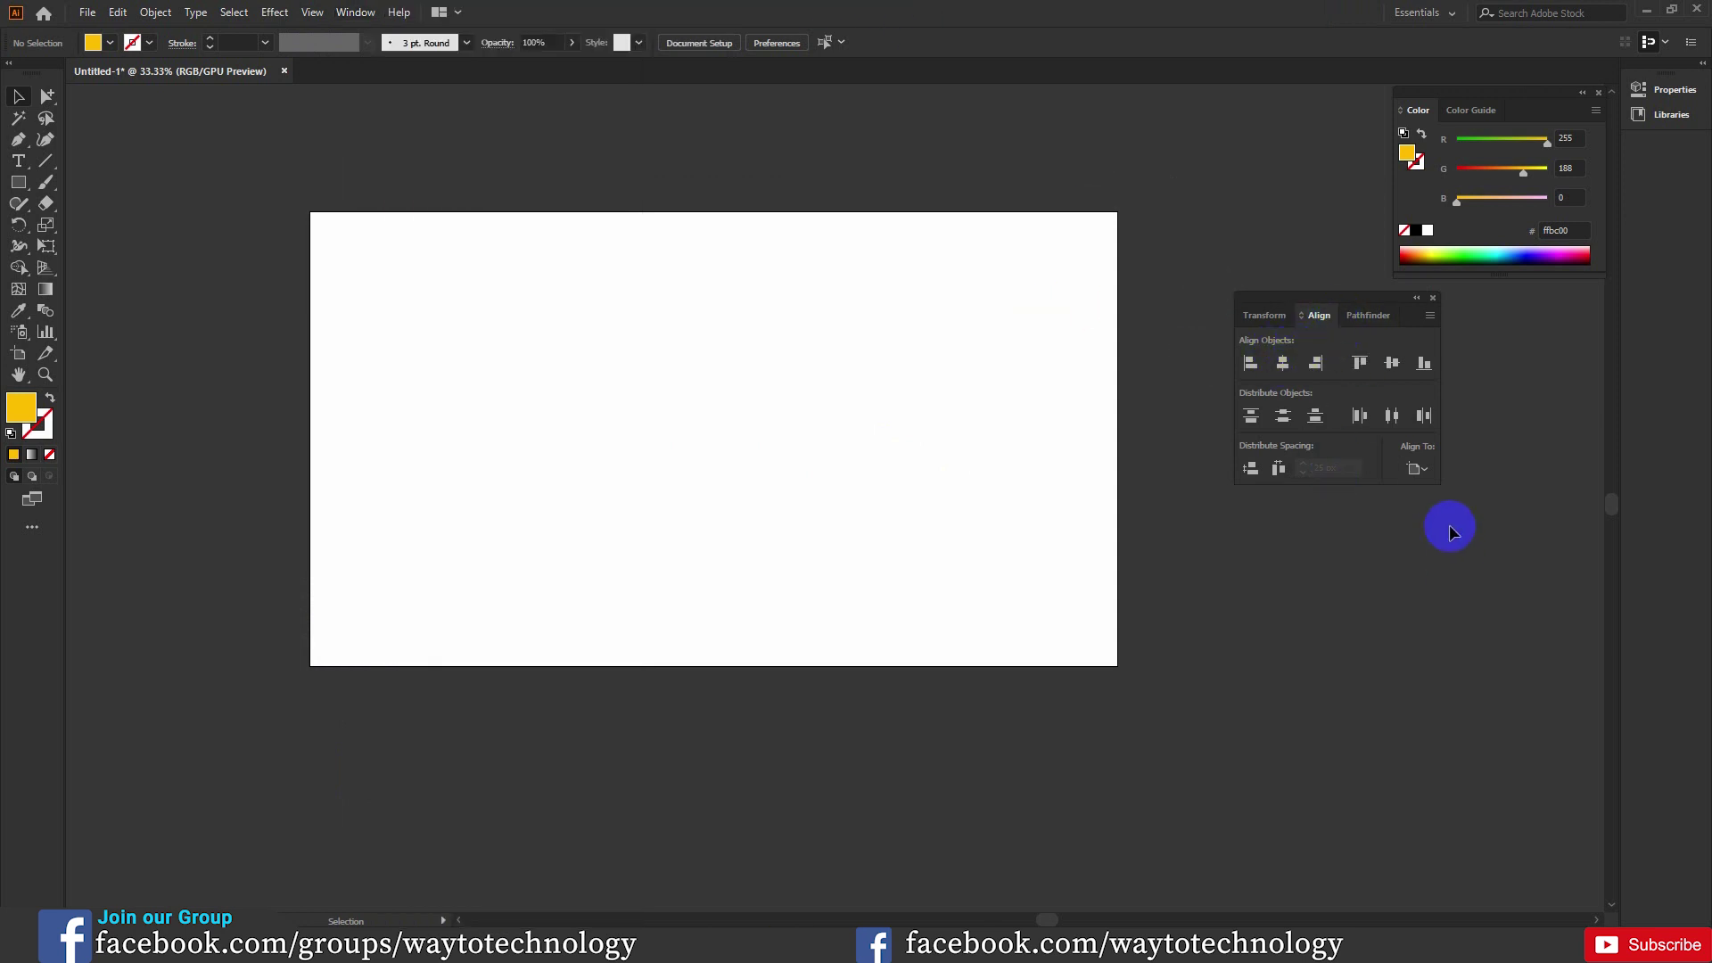
pyautogui.click(1419, 470)
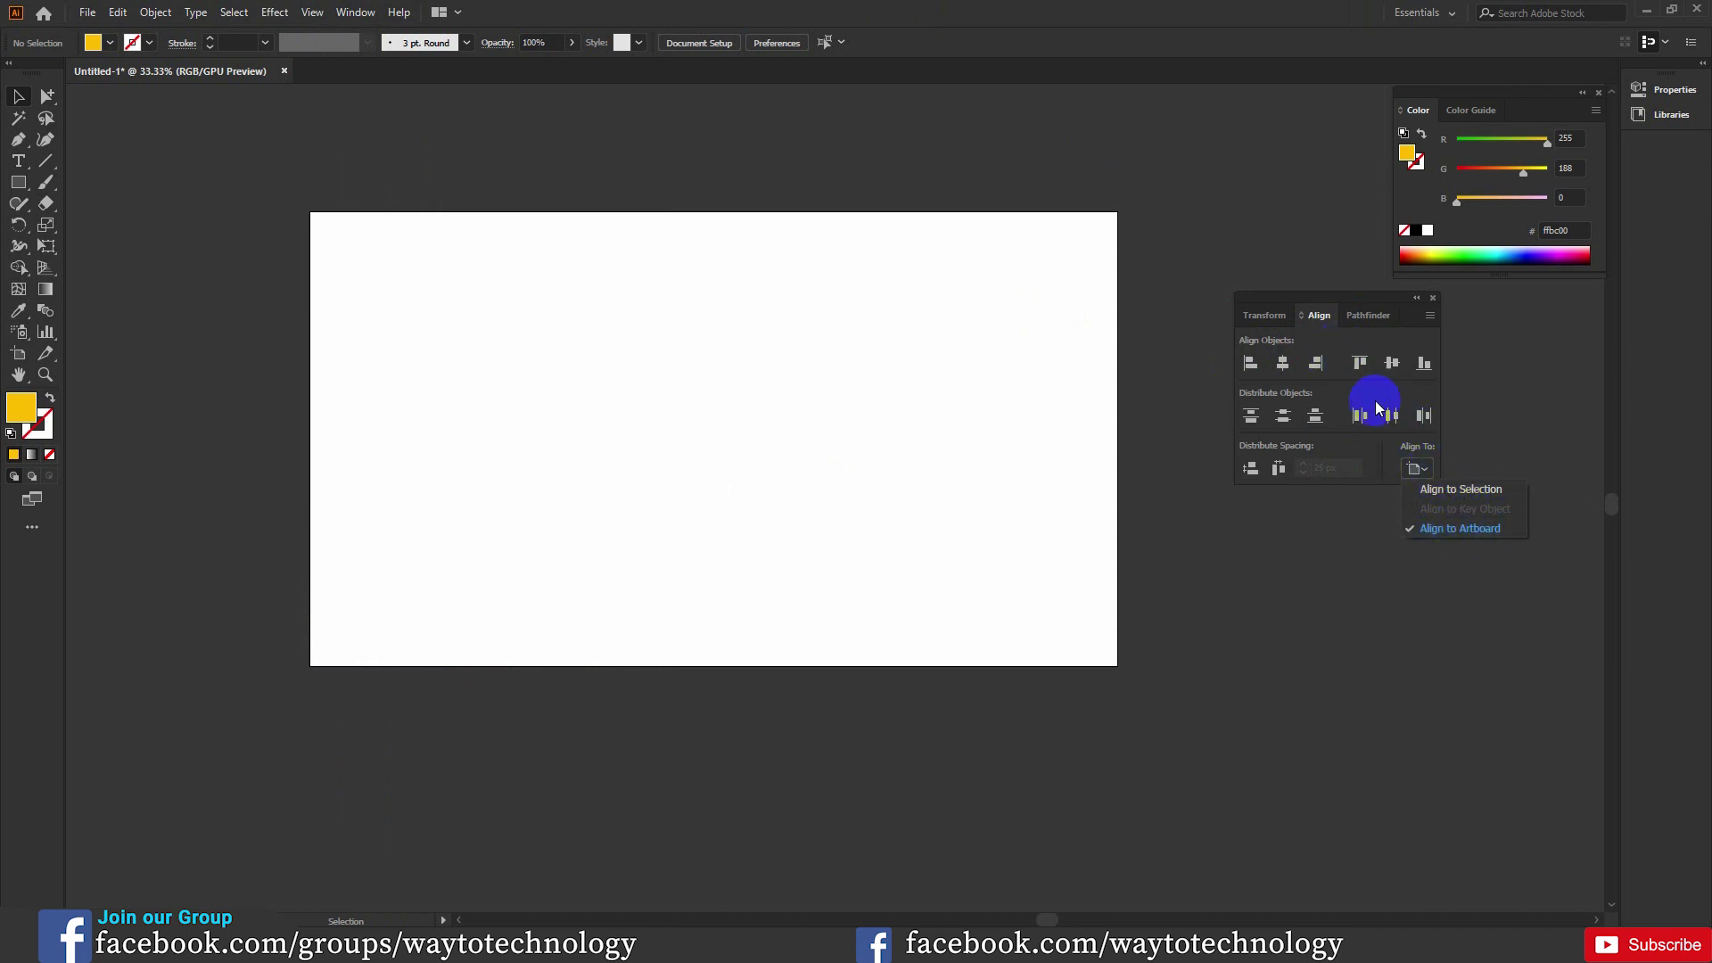
# - Draw a yellow square about 334 px wide and place it outside the artboard, beside its lower-left corner
pyautogui.moveTo(17, 182); pyautogui.dragTo(87, 183)
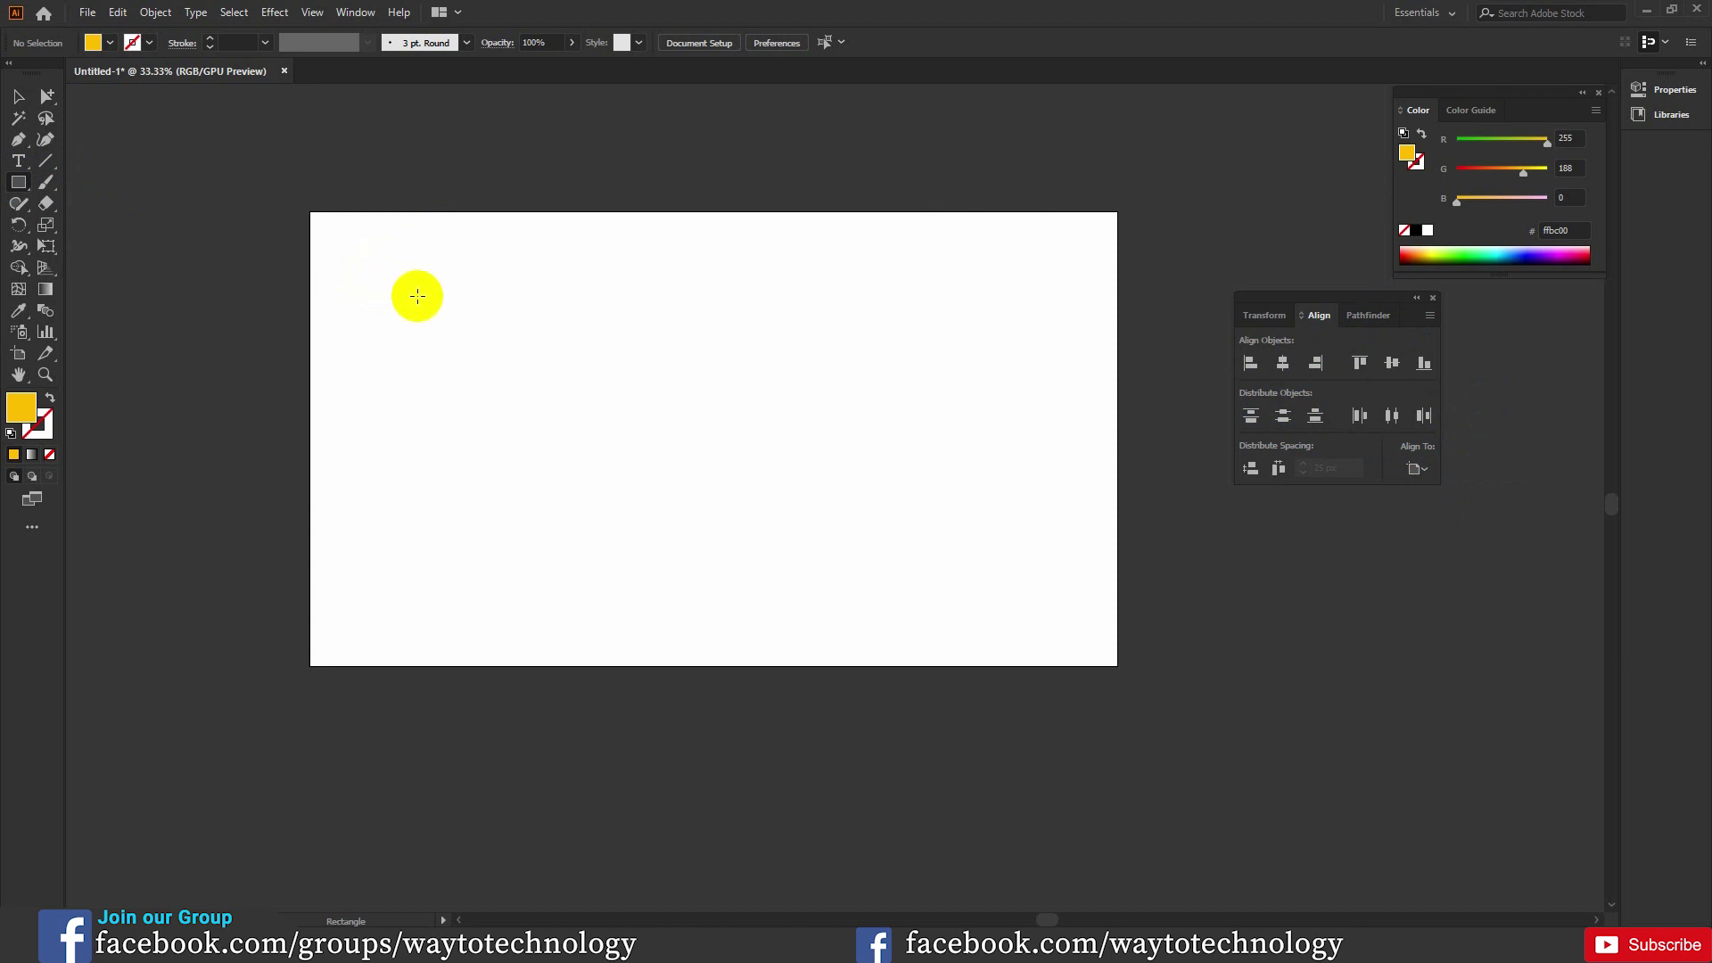
pyautogui.moveTo(421, 308)
pyautogui.mouseDown()
pyautogui.moveTo(520, 371)
pyautogui.moveTo(493, 356)
pyautogui.moveTo(492, 379)
pyautogui.moveTo(458, 330)
pyautogui.moveTo(207, 651)
pyautogui.mouseUp()
pyautogui.click(18, 96)
pyautogui.click(374, 160)
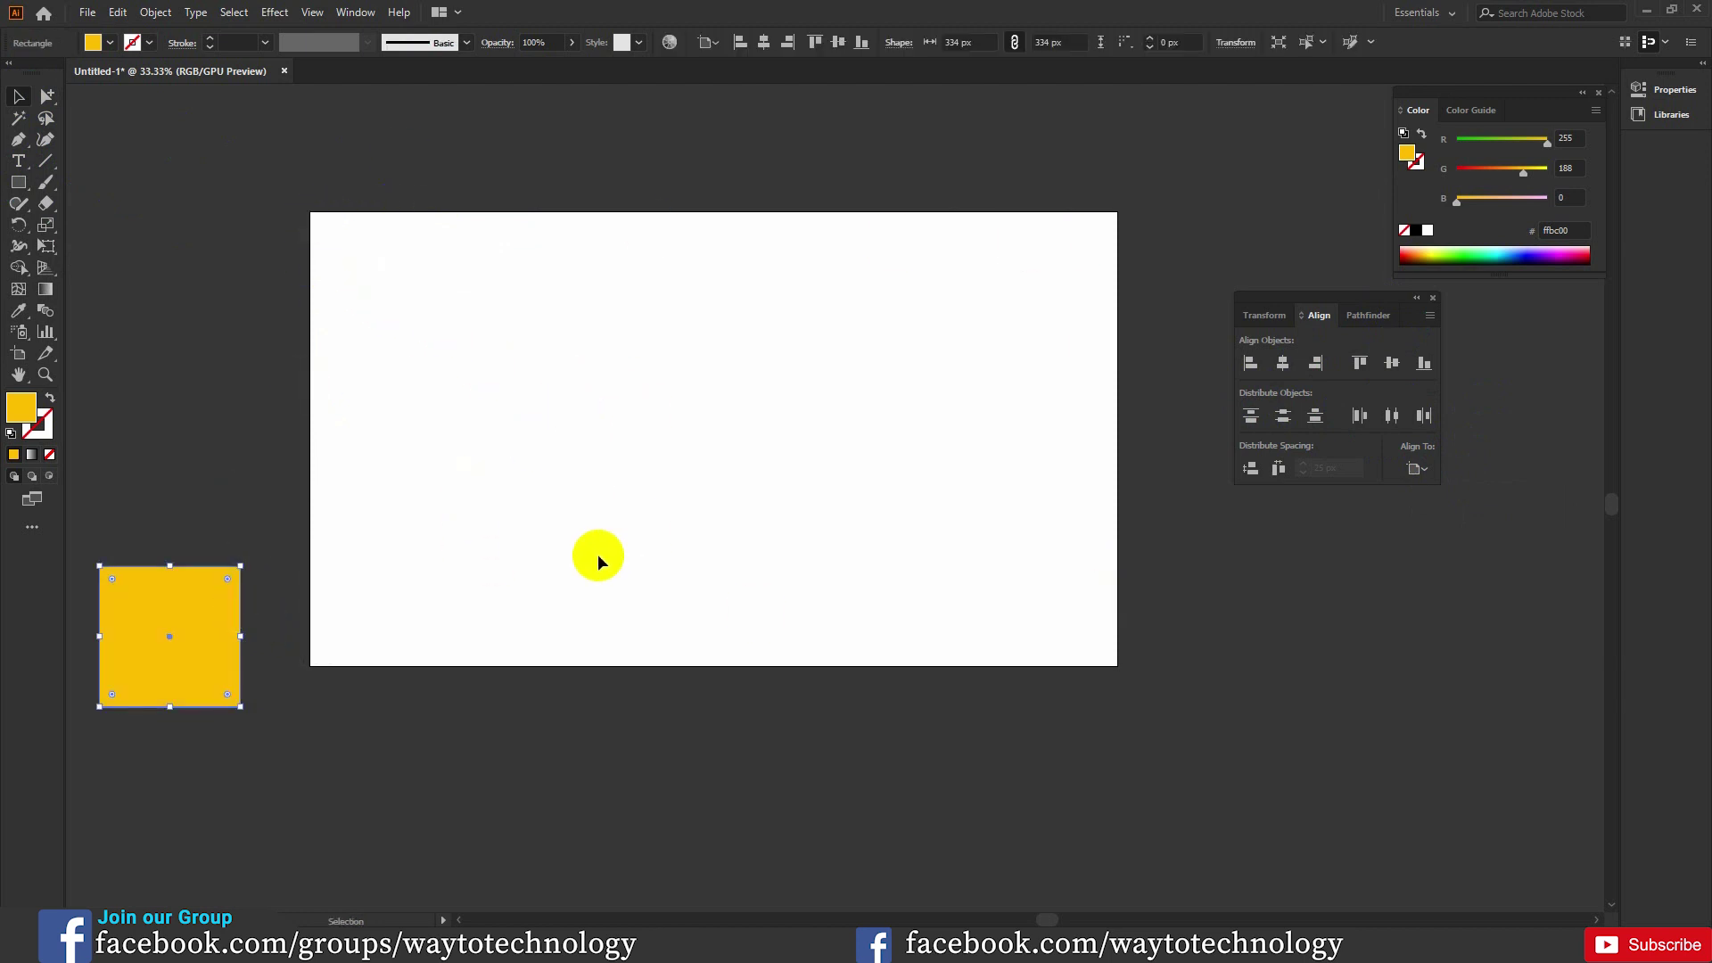
# - With Align to Artboard active, align the square to the artboard's left and bottom edges
pyautogui.click(1417, 468)
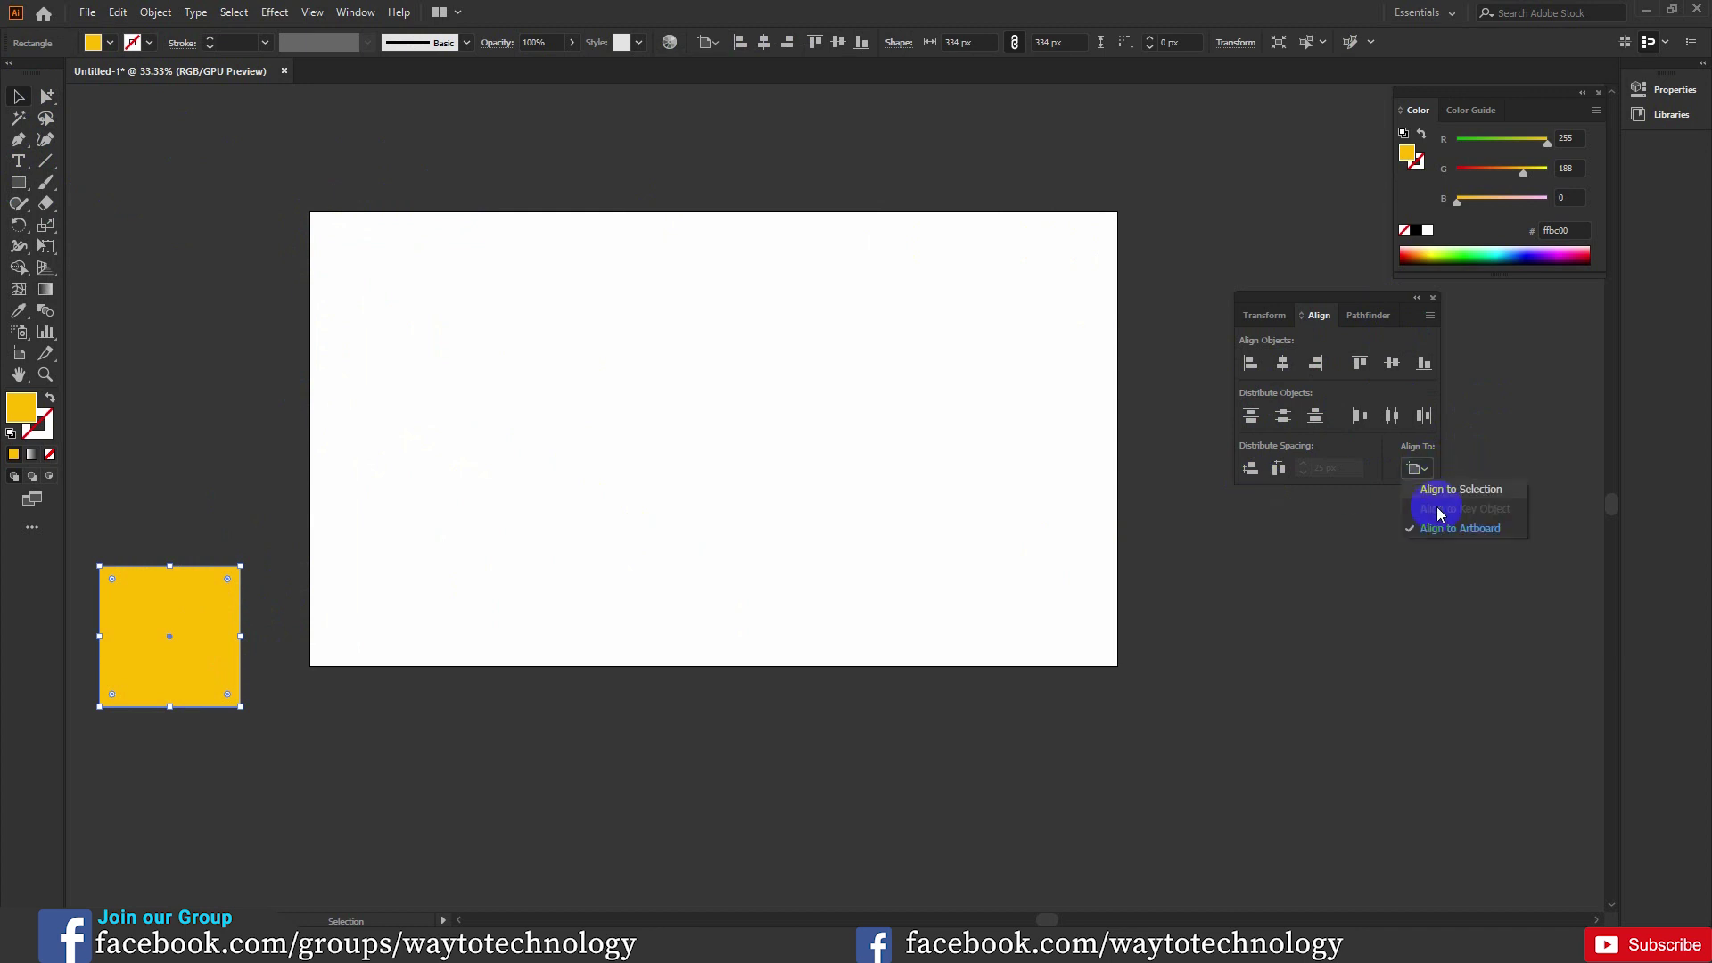
pyautogui.click(1425, 471)
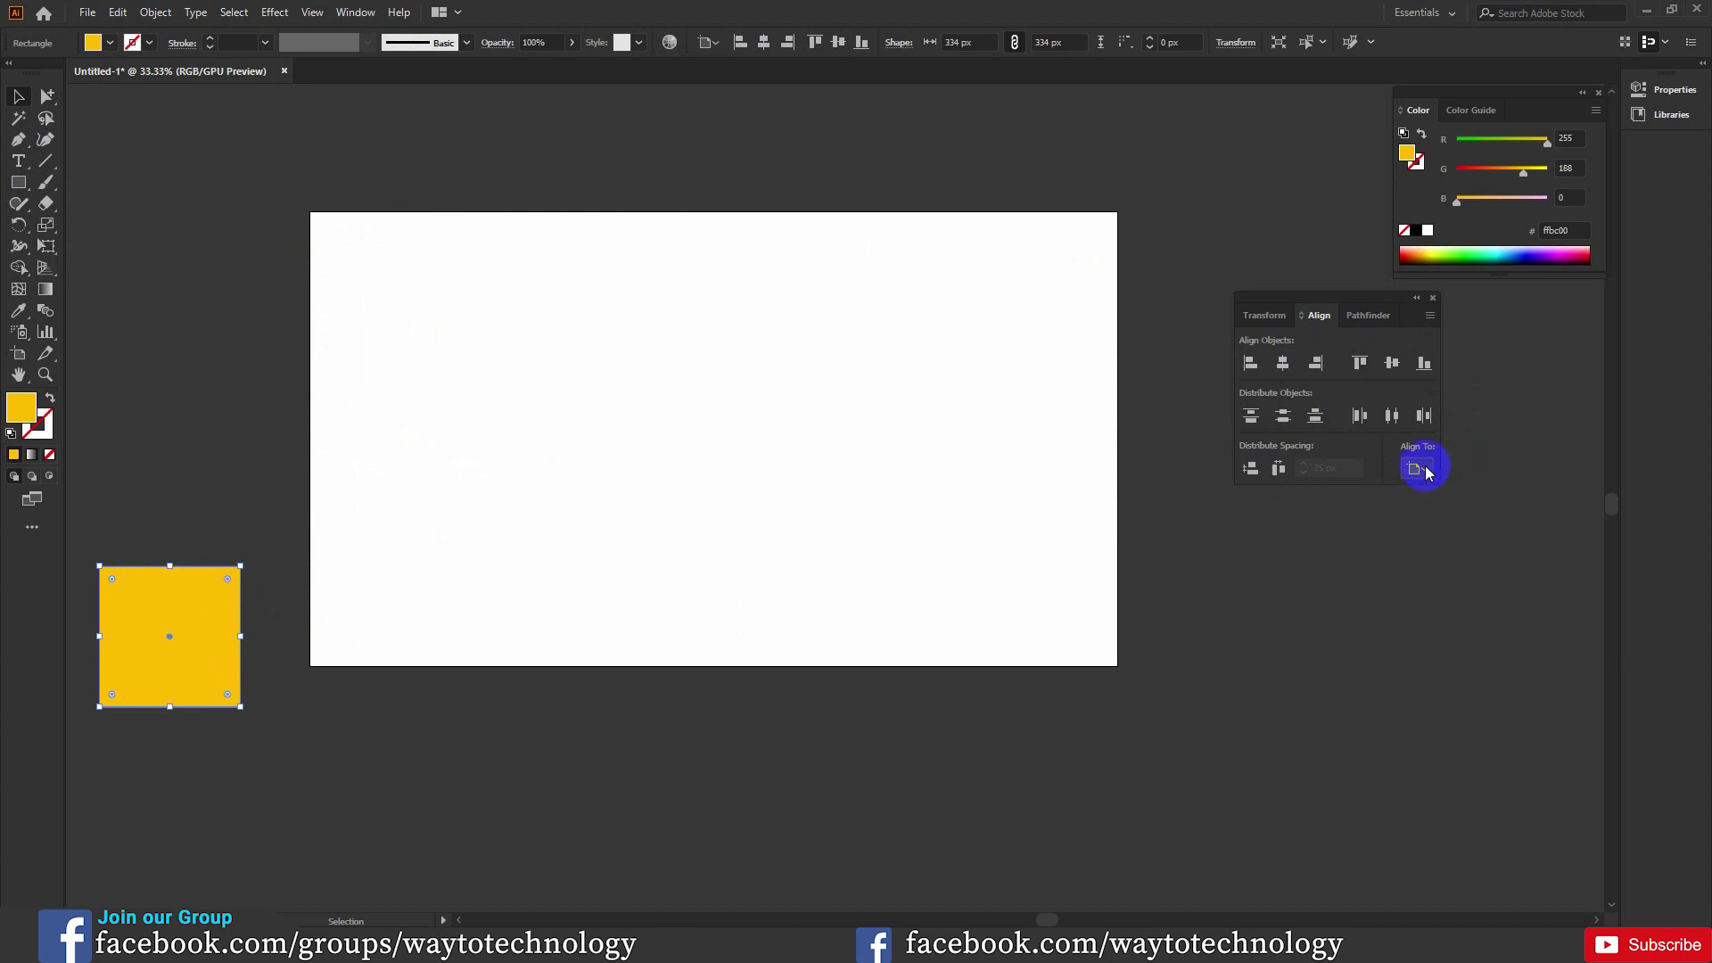
pyautogui.click(1251, 365)
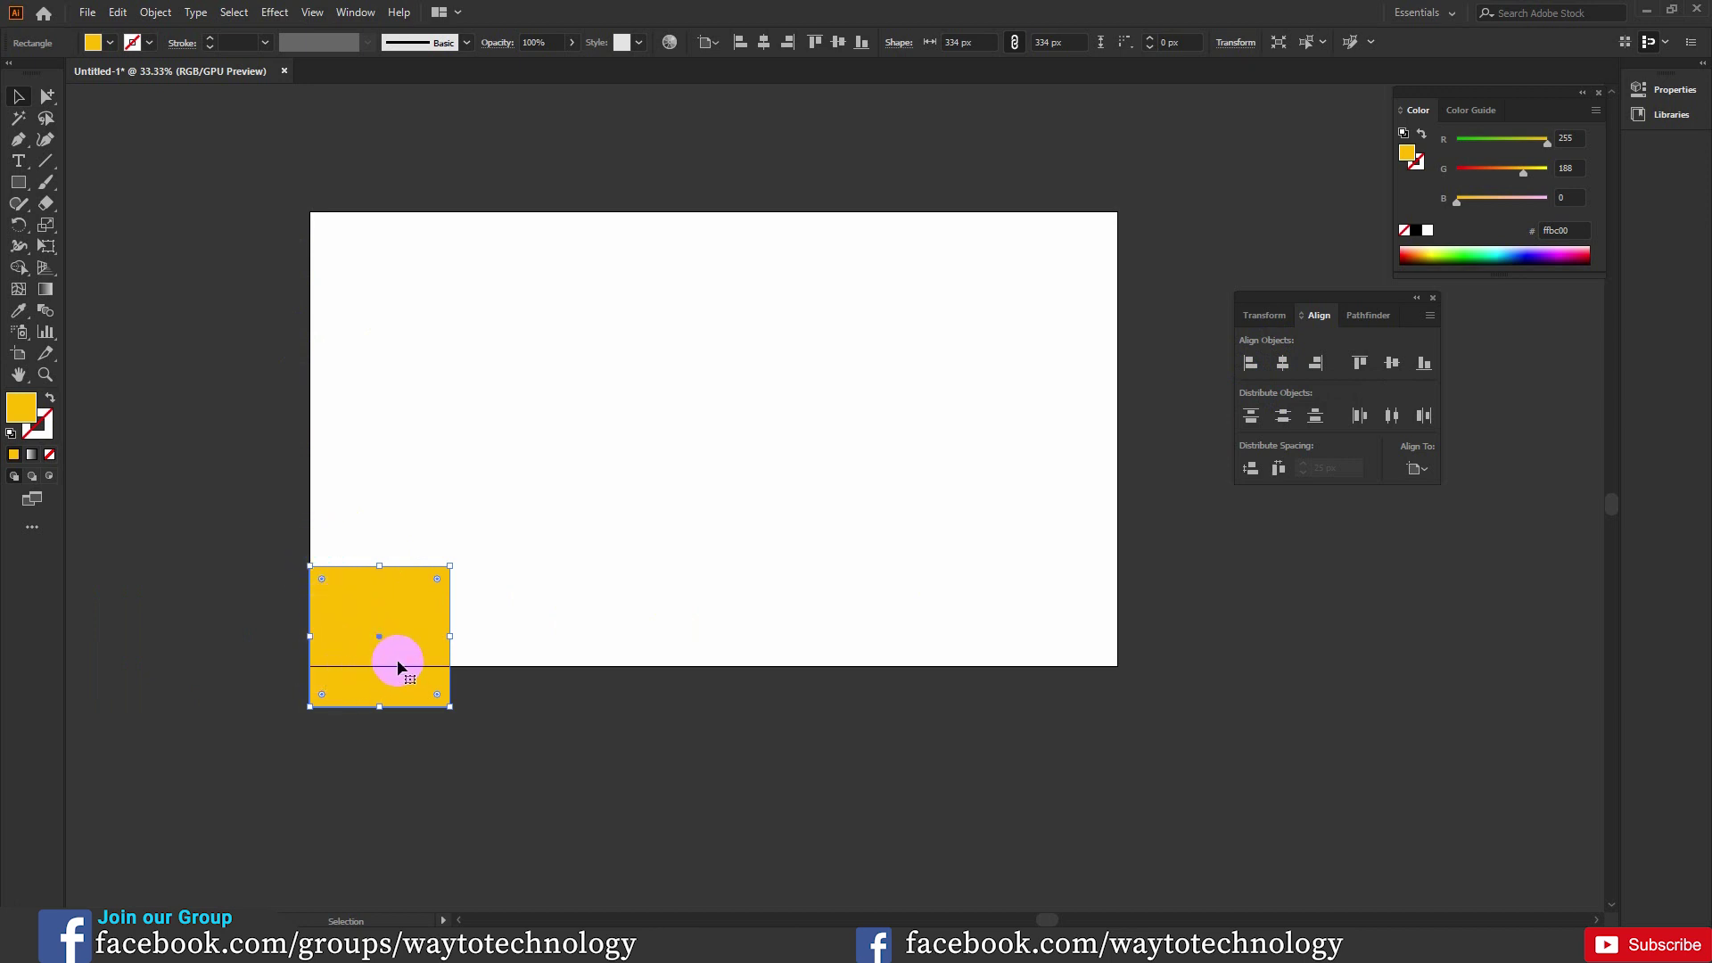
pyautogui.click(1424, 365)
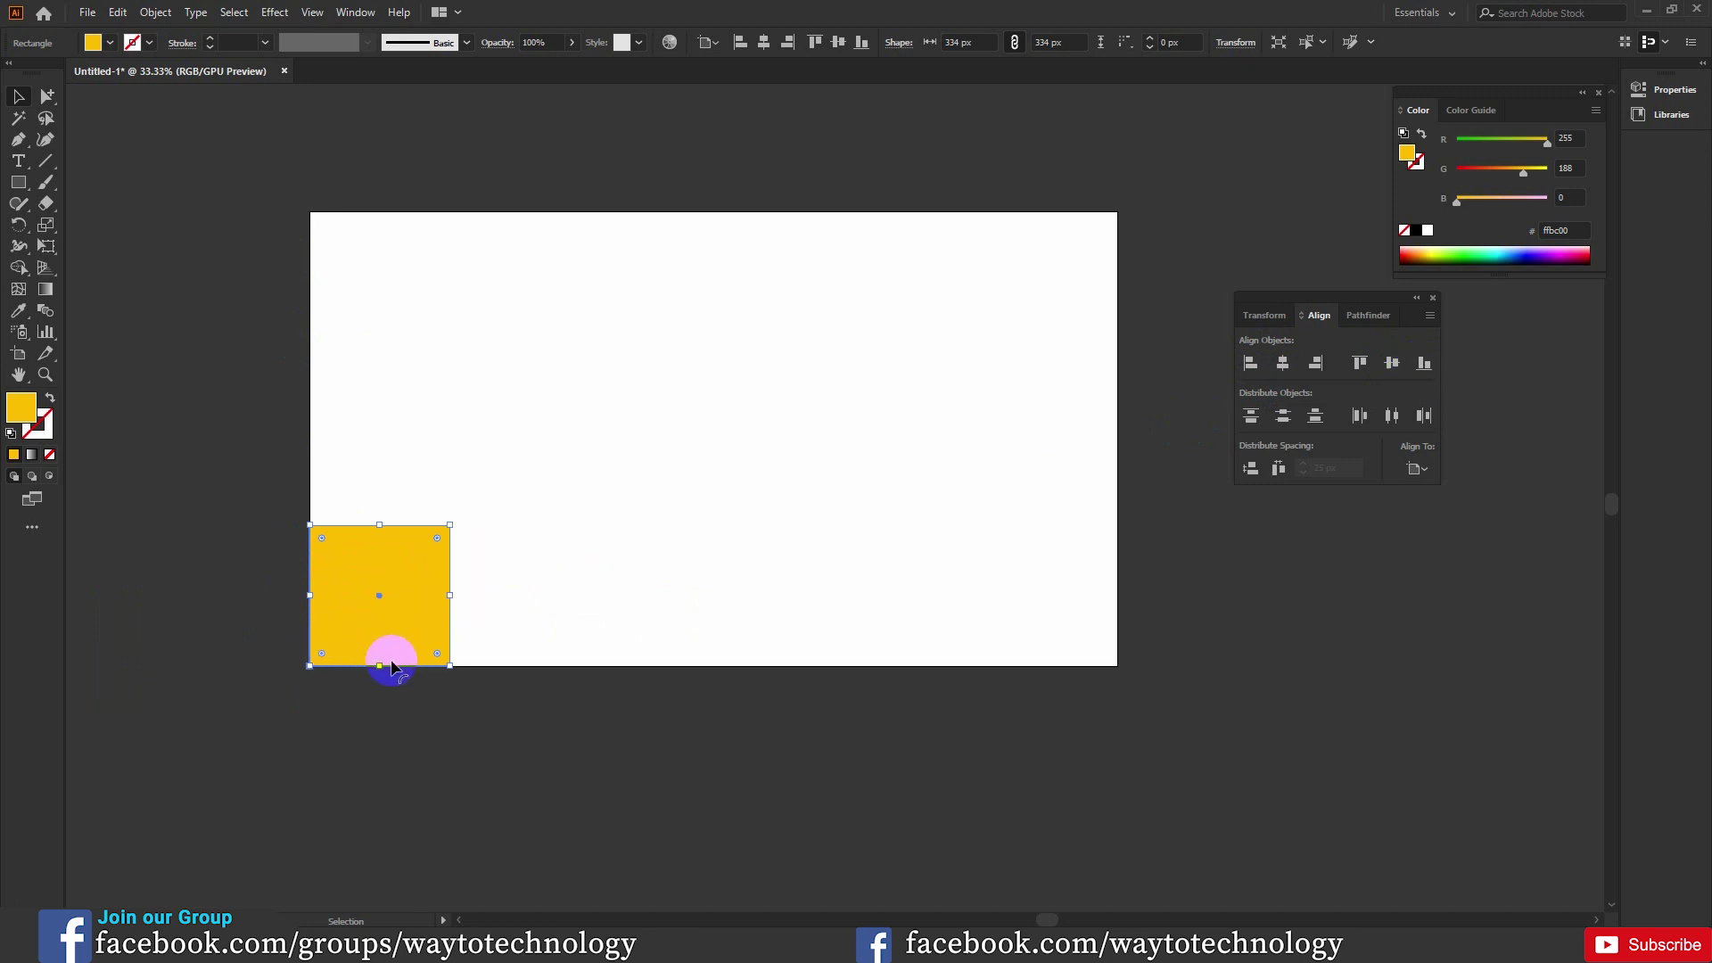
# - Center the square on the artboard both horizontally and vertically
pyautogui.click(1283, 364)
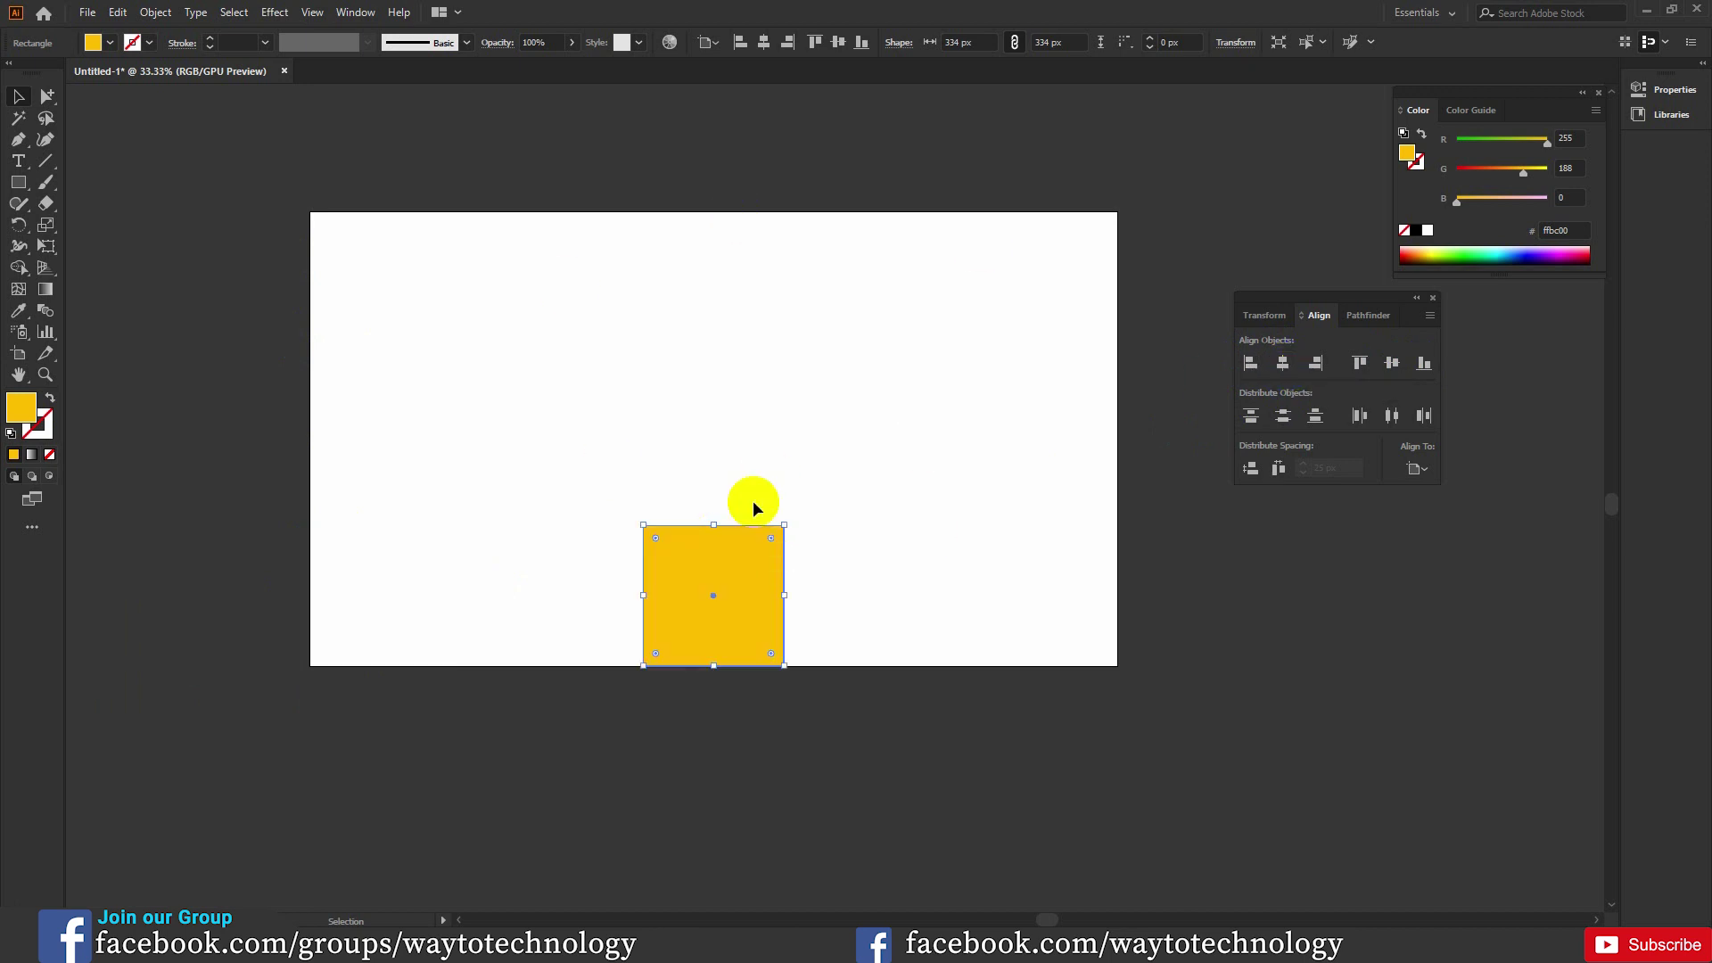
pyautogui.click(735, 605)
pyautogui.click(1392, 364)
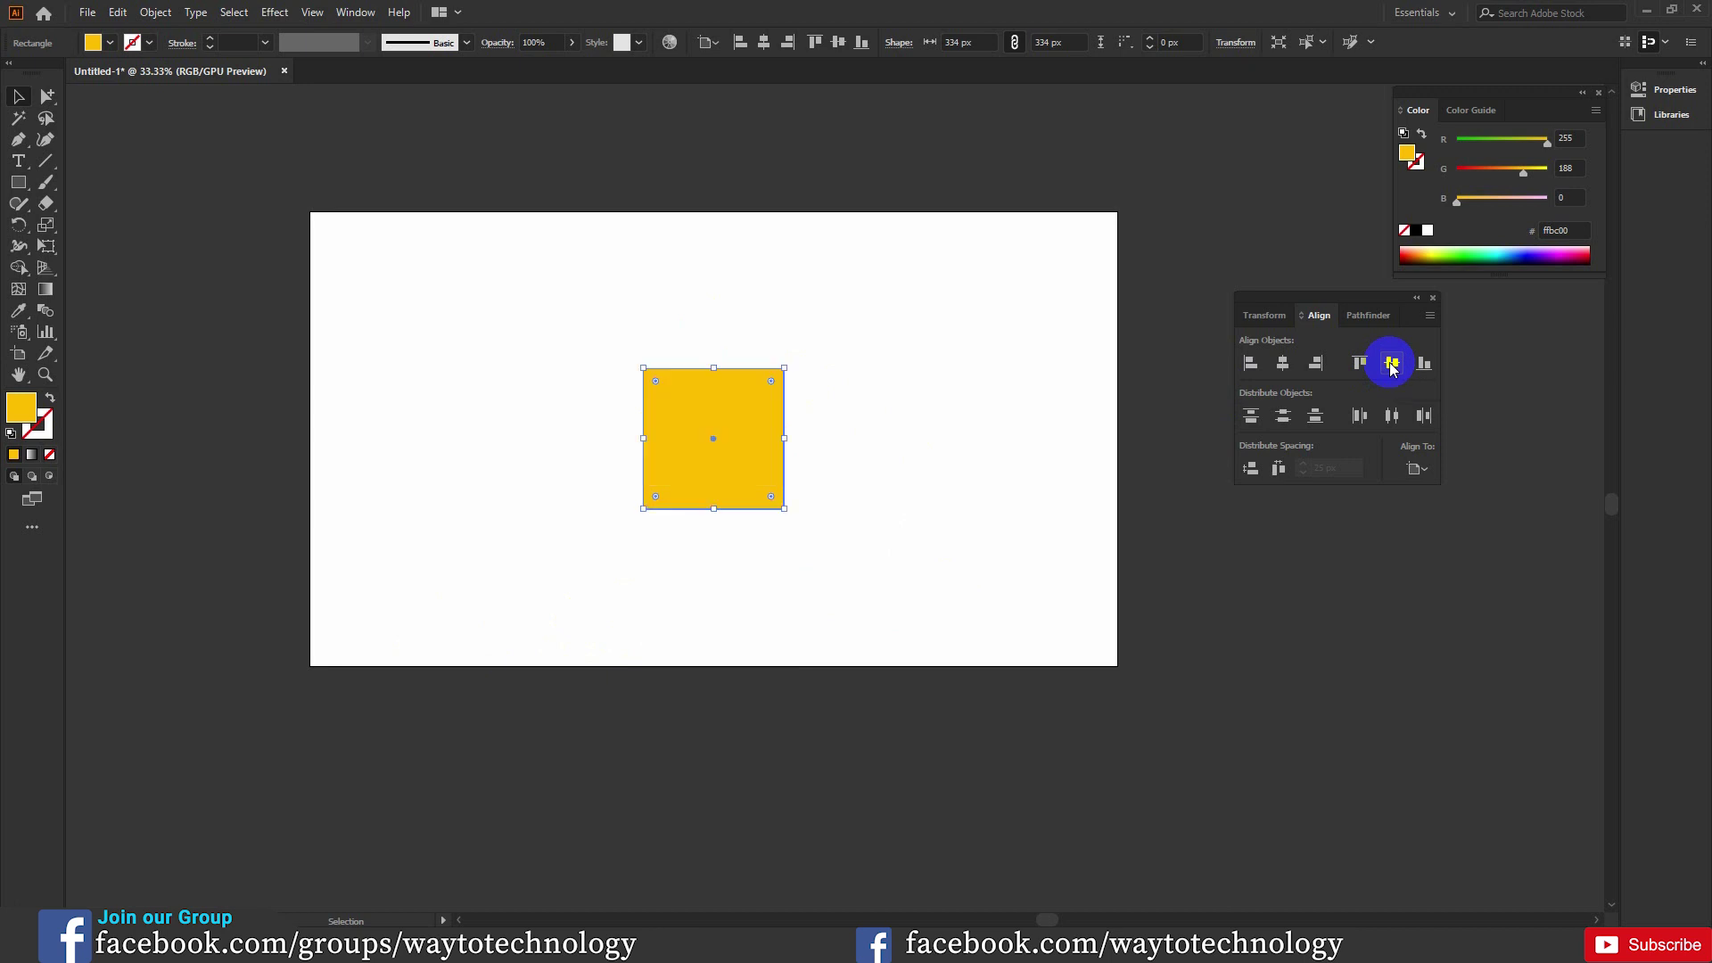
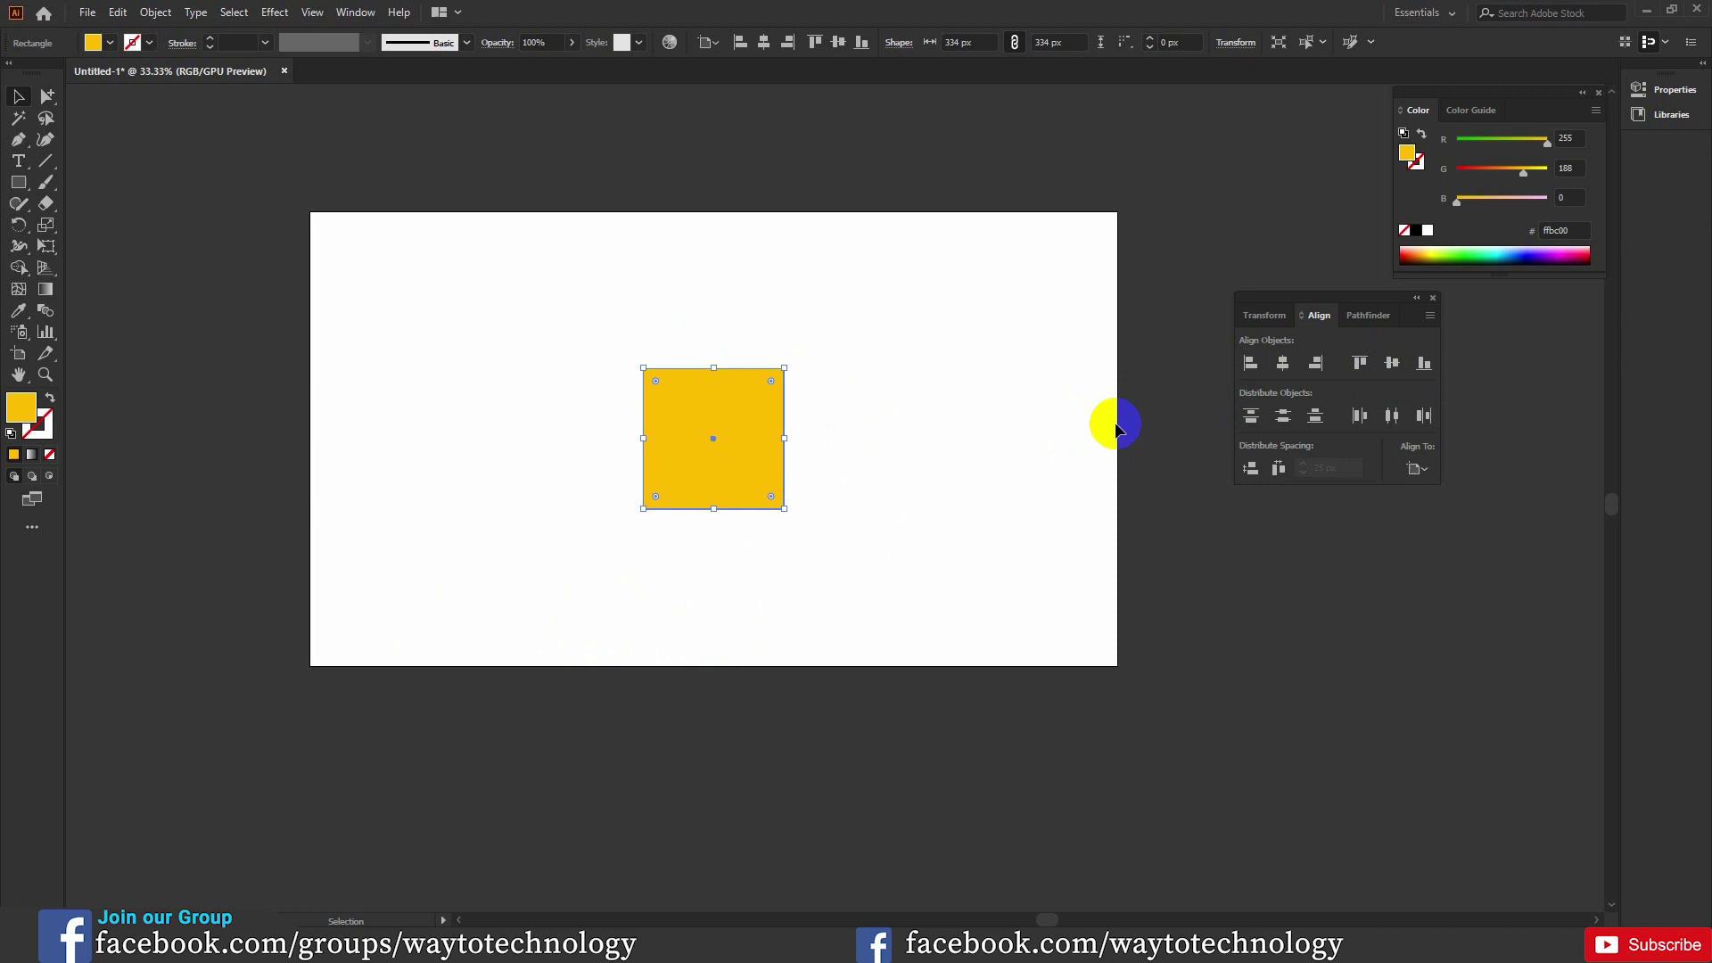
# - Align the square to the artboard's right and top edges
pyautogui.click(1316, 368)
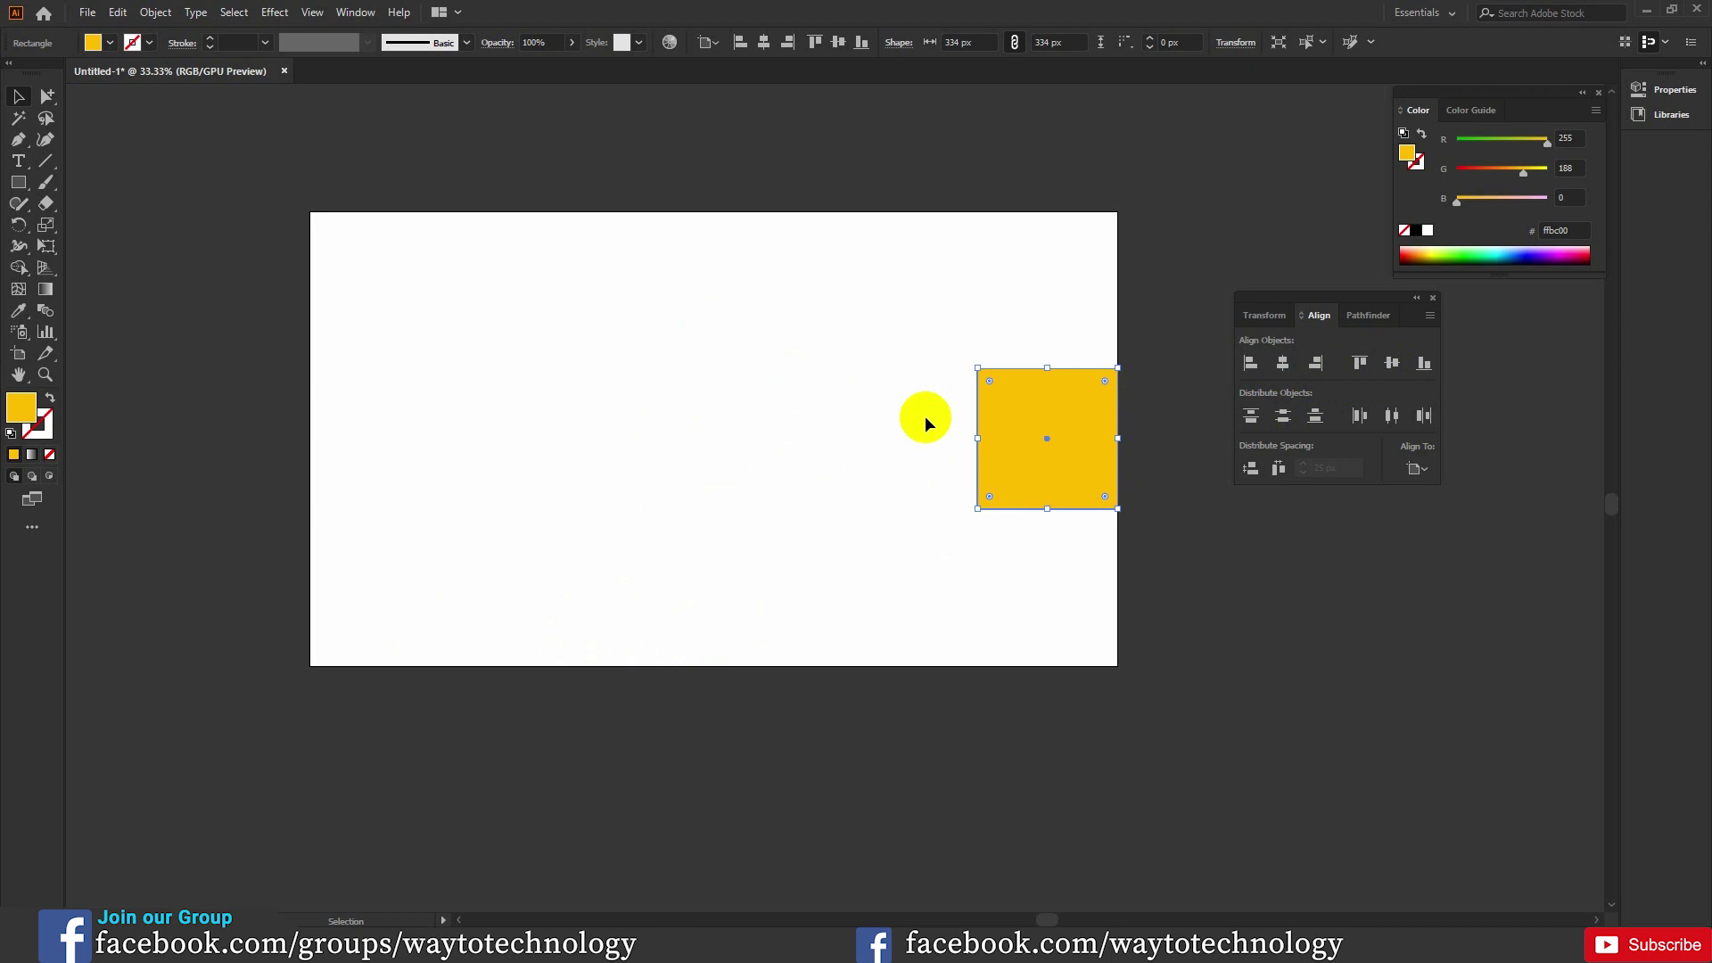
pyautogui.click(1040, 214)
pyautogui.click(1359, 363)
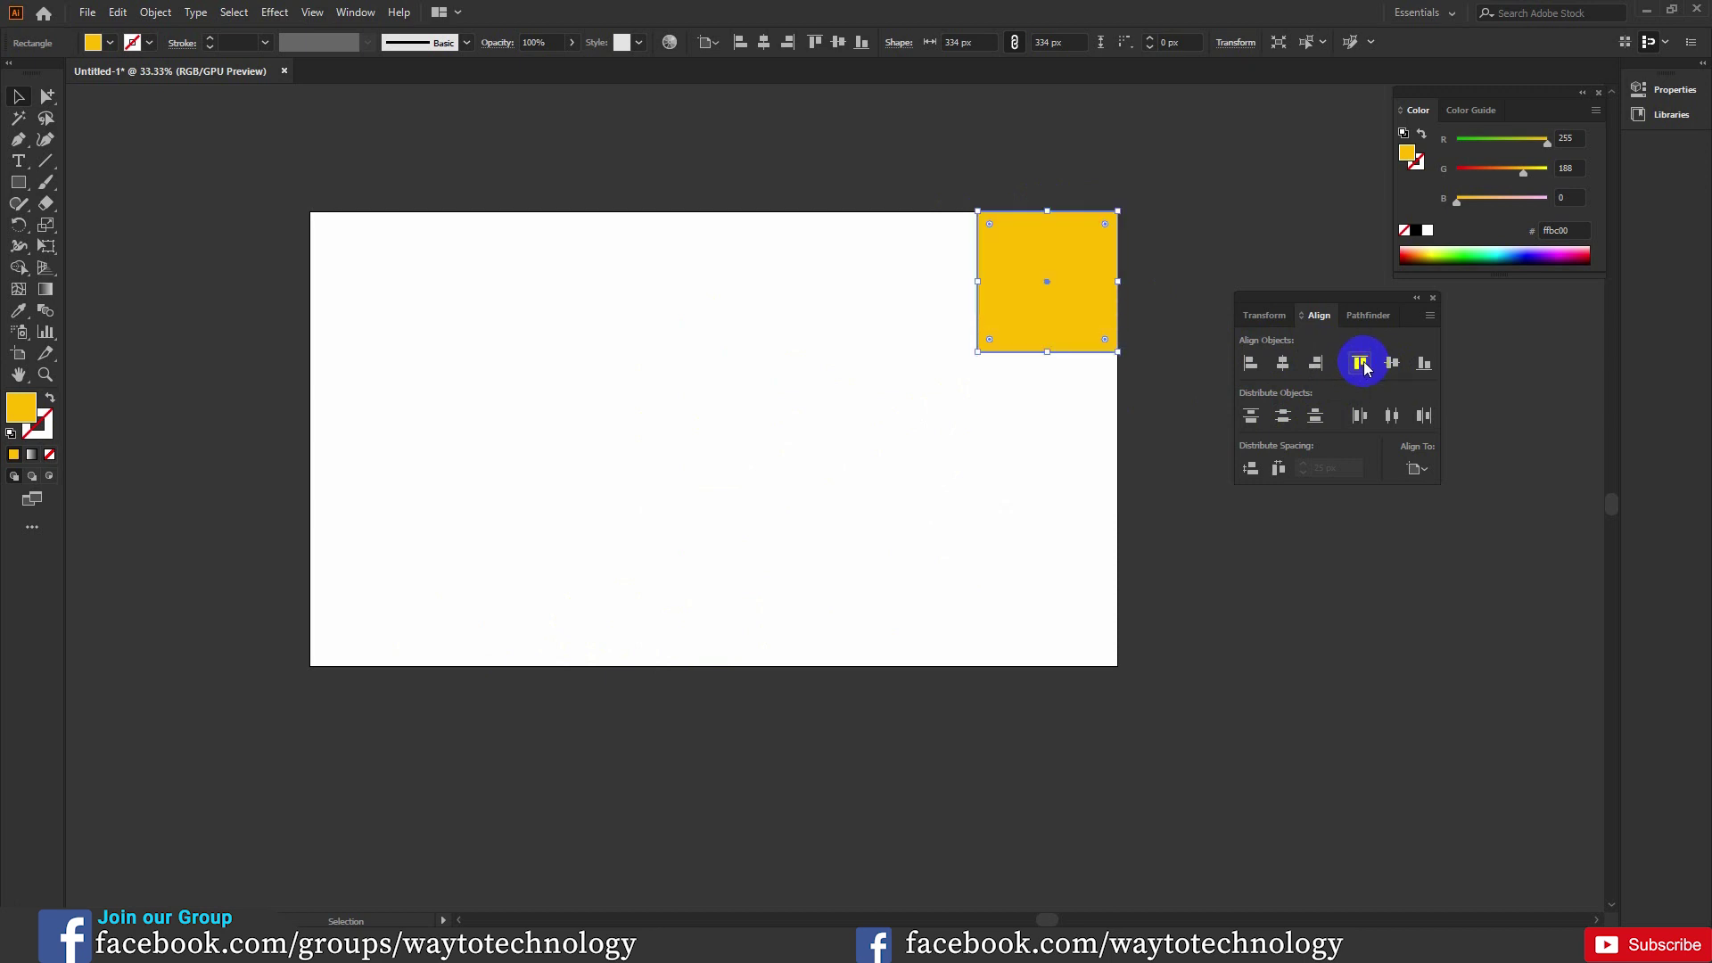
# - Cycle the square through bottom, left and centered alignments, ending vertically centered at the artboard's left edge
pyautogui.click(1424, 365)
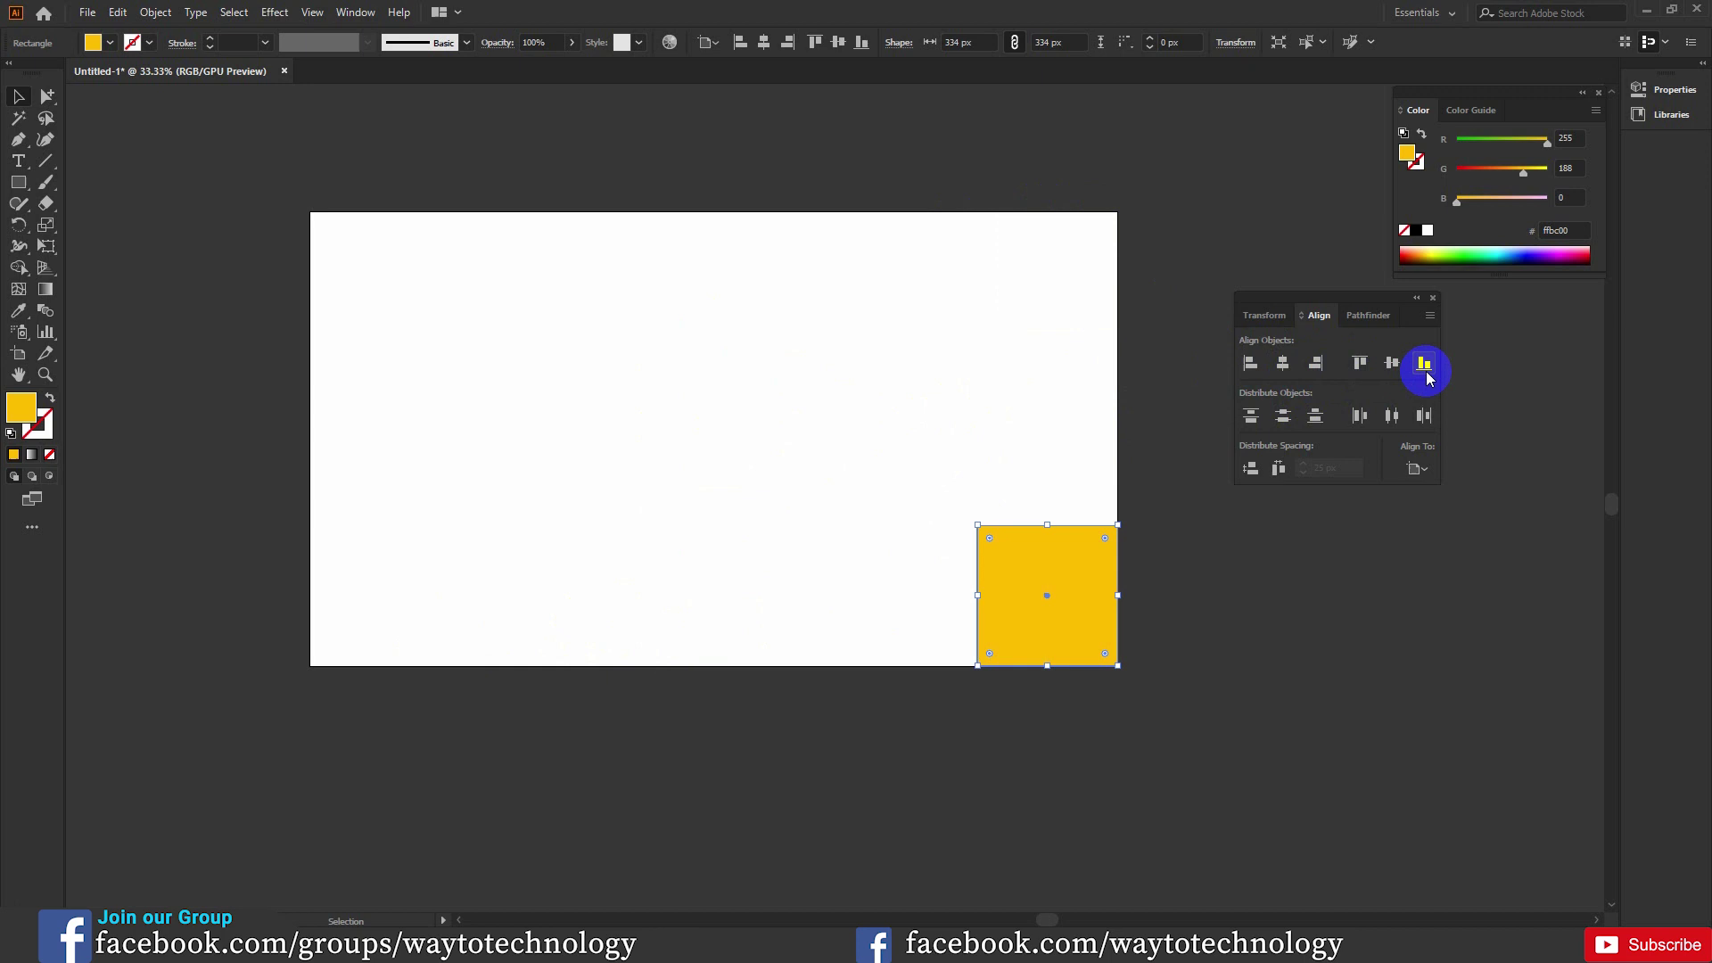
pyautogui.click(1250, 363)
pyautogui.click(1284, 366)
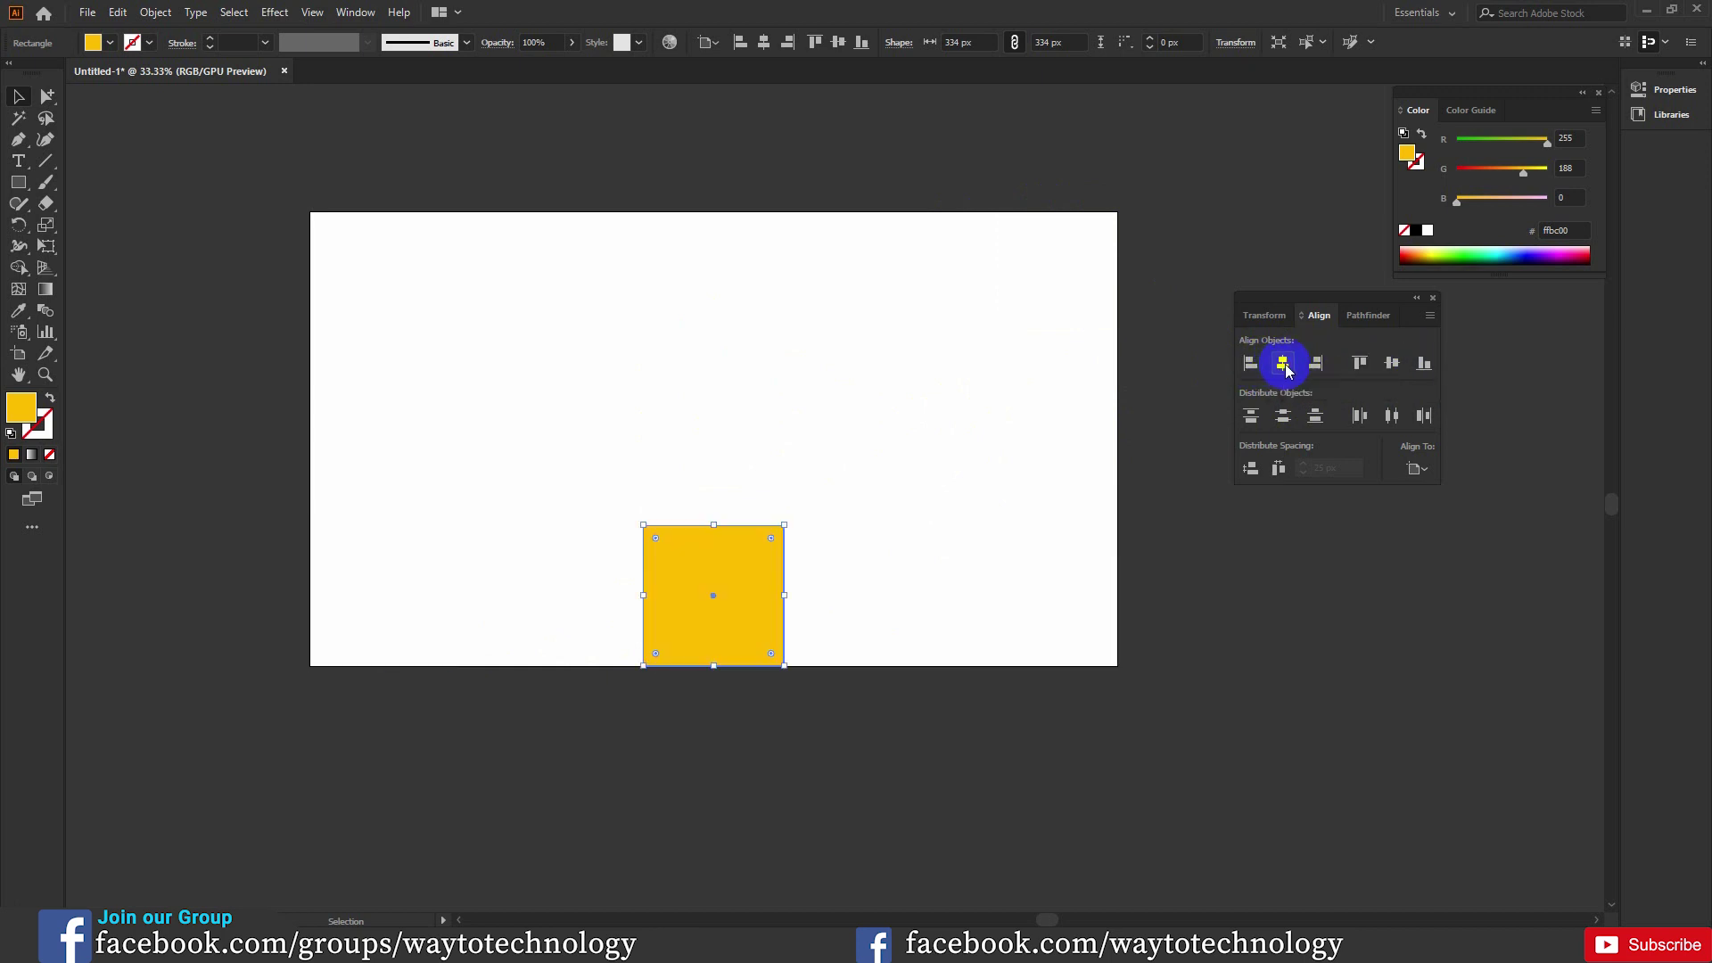
pyautogui.click(1390, 364)
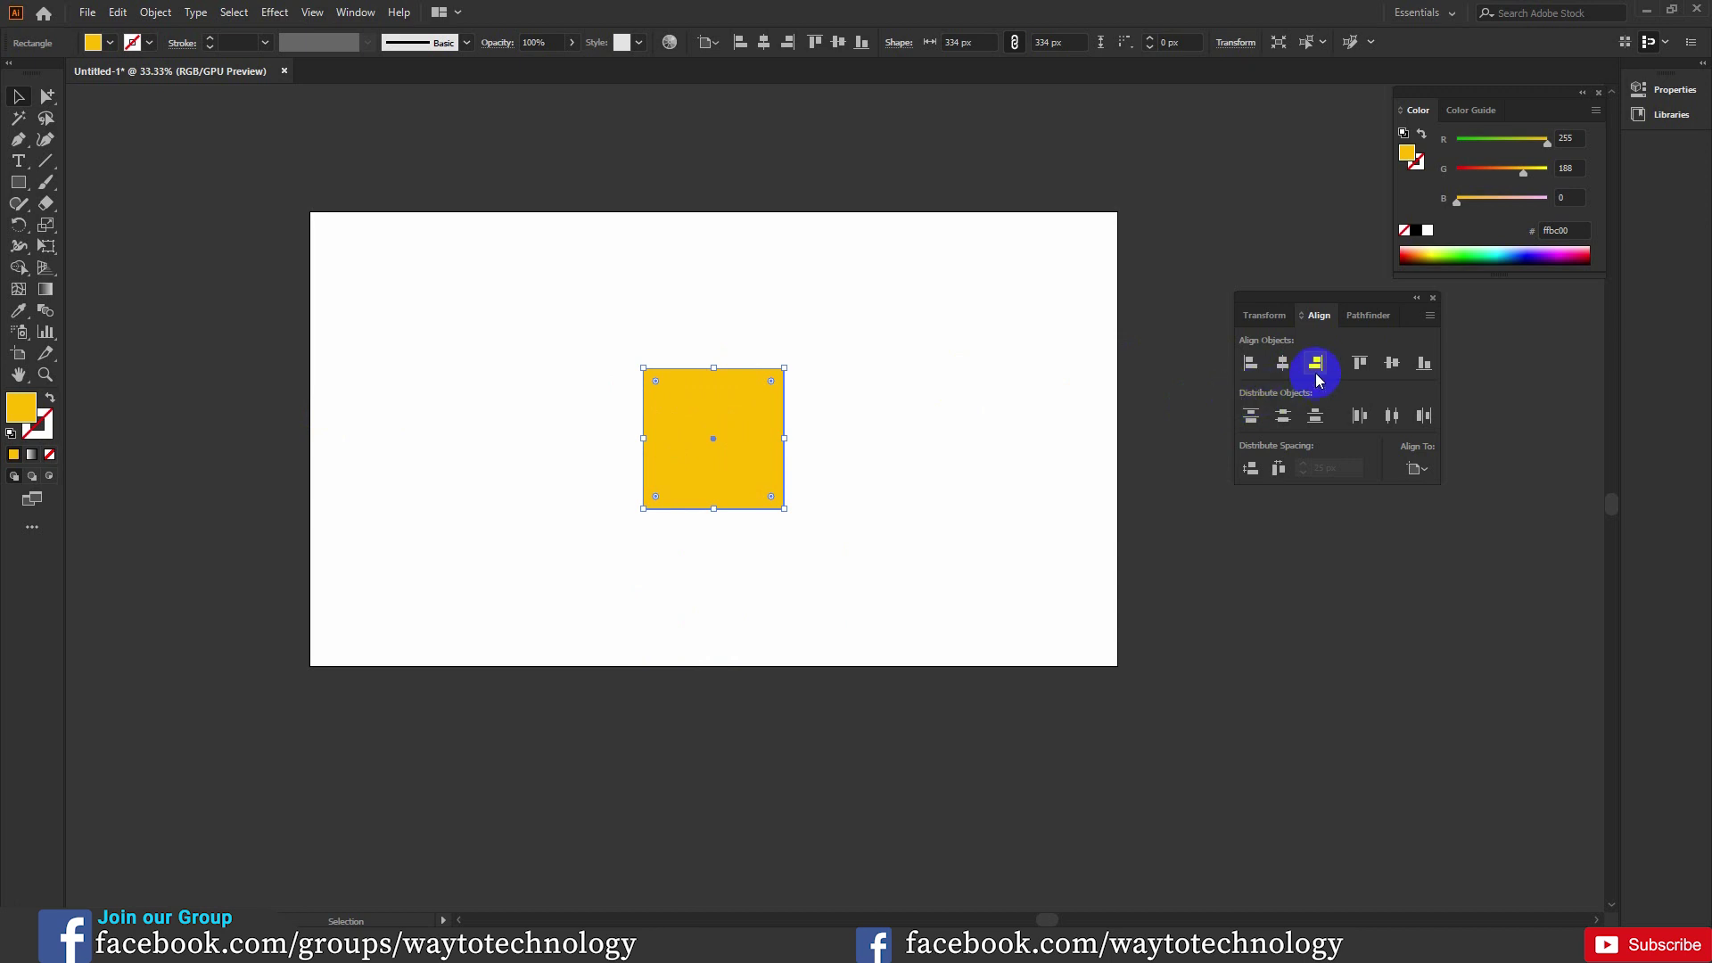
pyautogui.click(1249, 364)
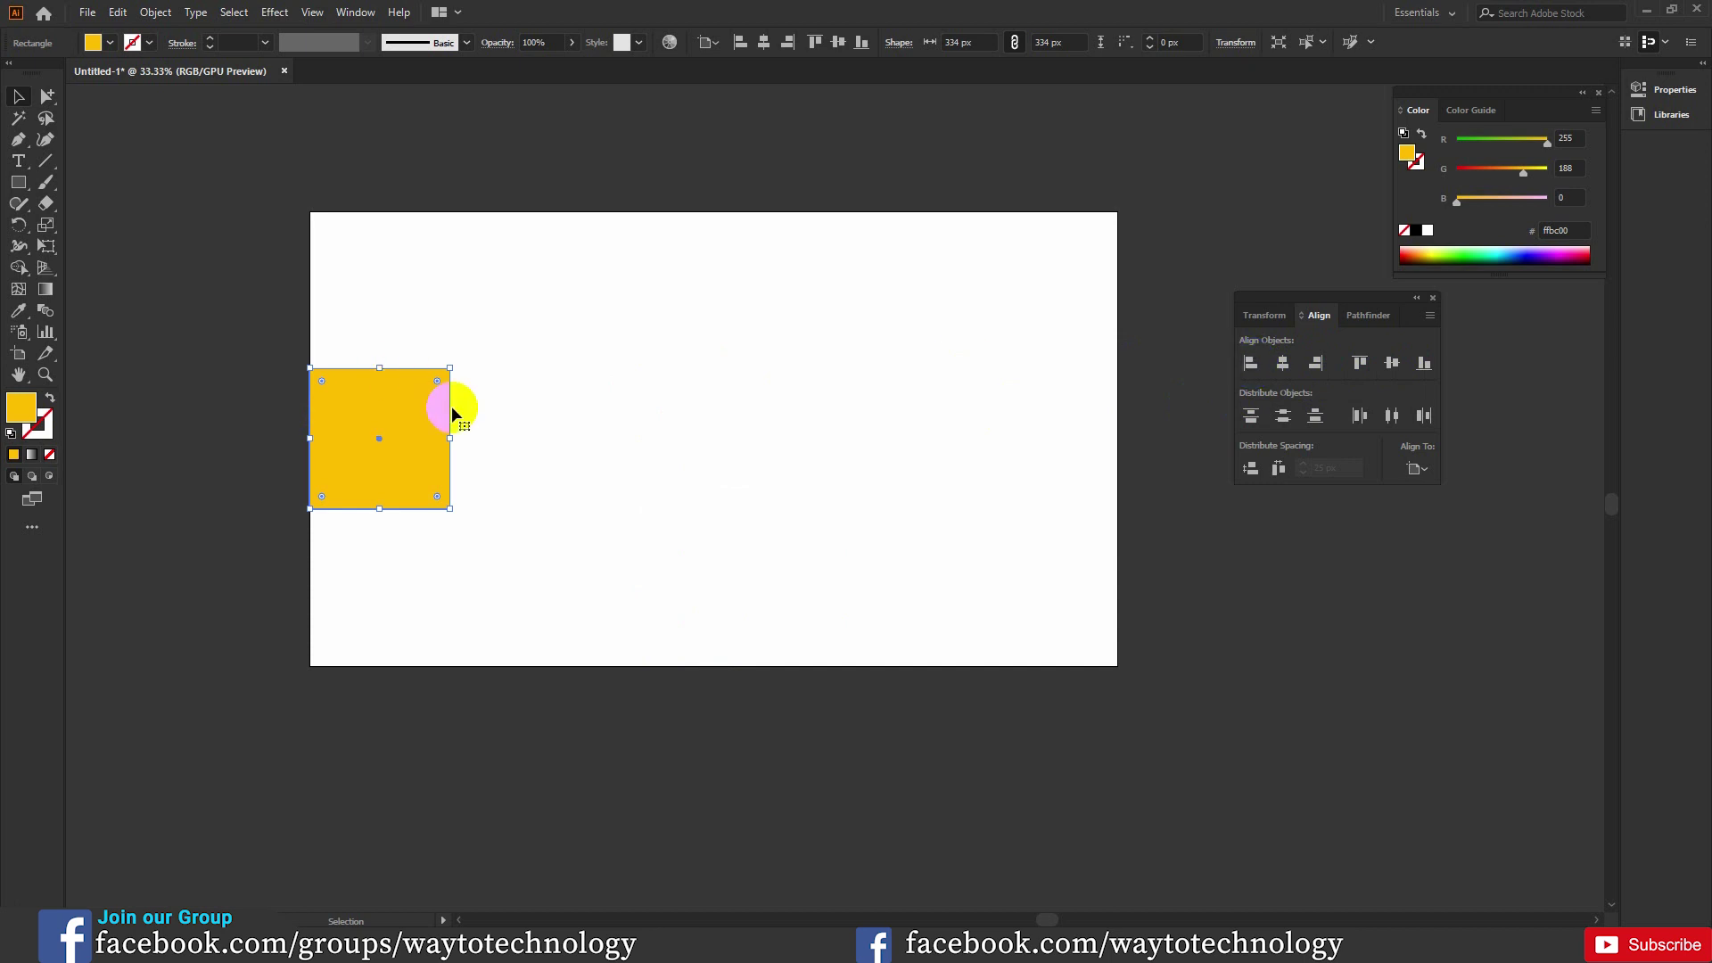
# - Move the square into the left part of the artboard and scale it down to about 180 px
pyautogui.moveTo(410, 413); pyautogui.dragTo(599, 383)
pyautogui.click(651, 417)
pyautogui.moveTo(618, 399); pyautogui.dragTo(846, 482)
pyautogui.click(1419, 470)
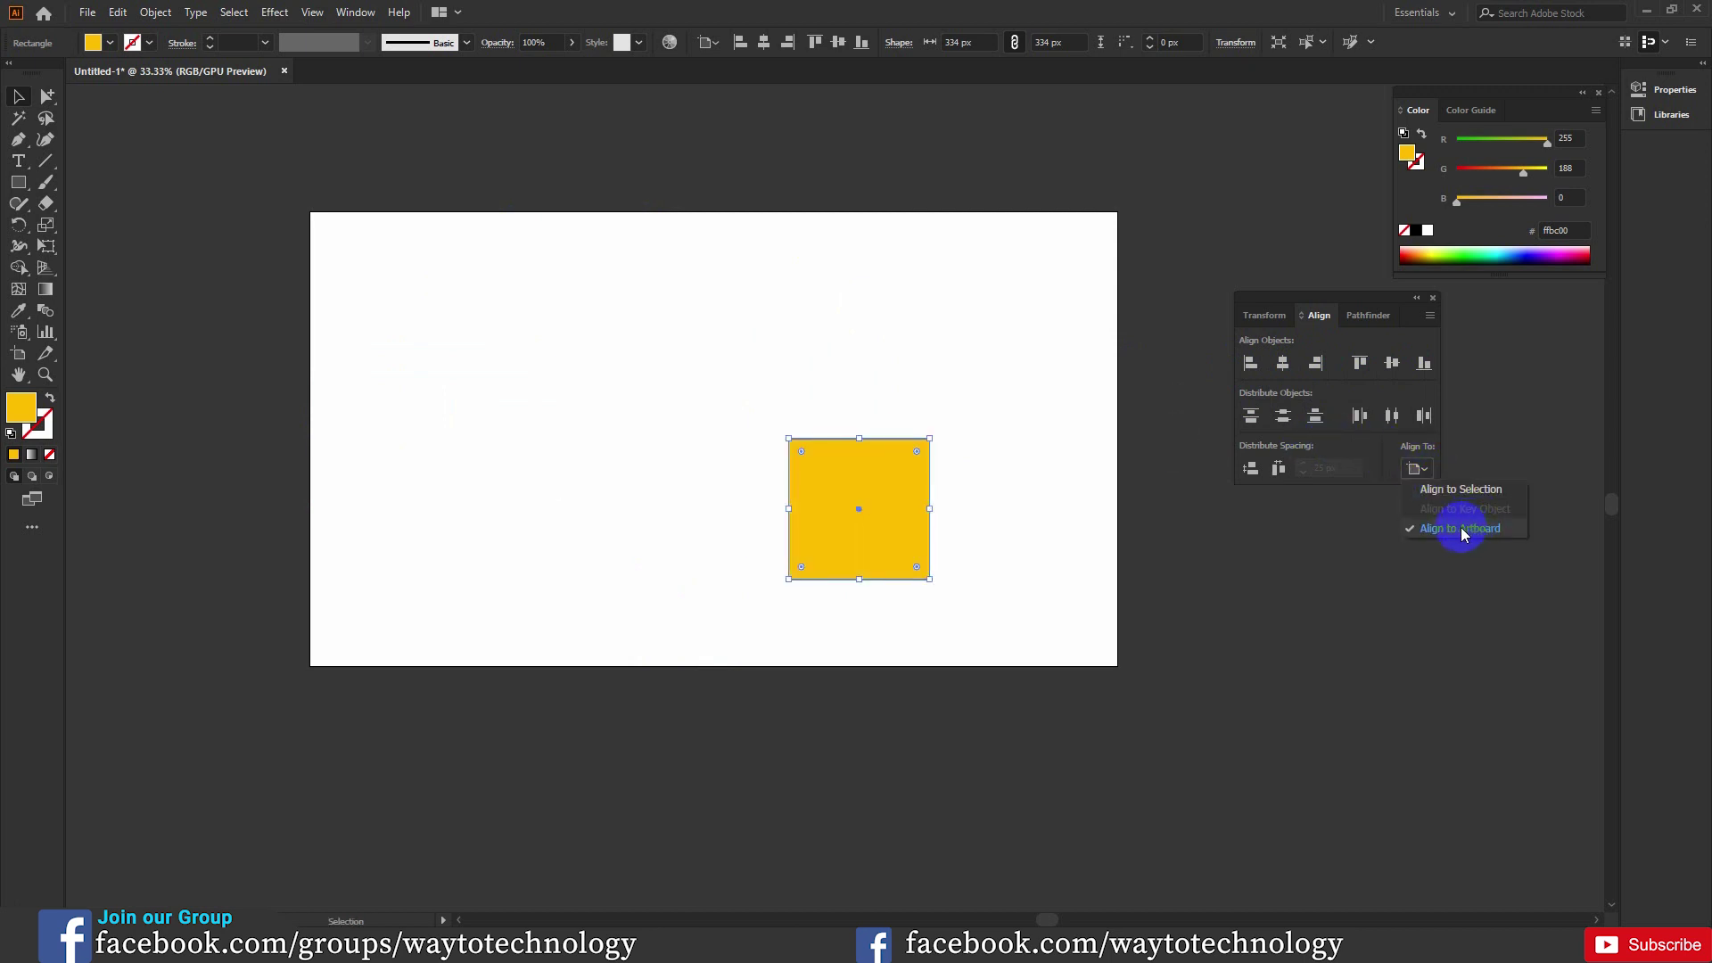
pyautogui.click(744, 407)
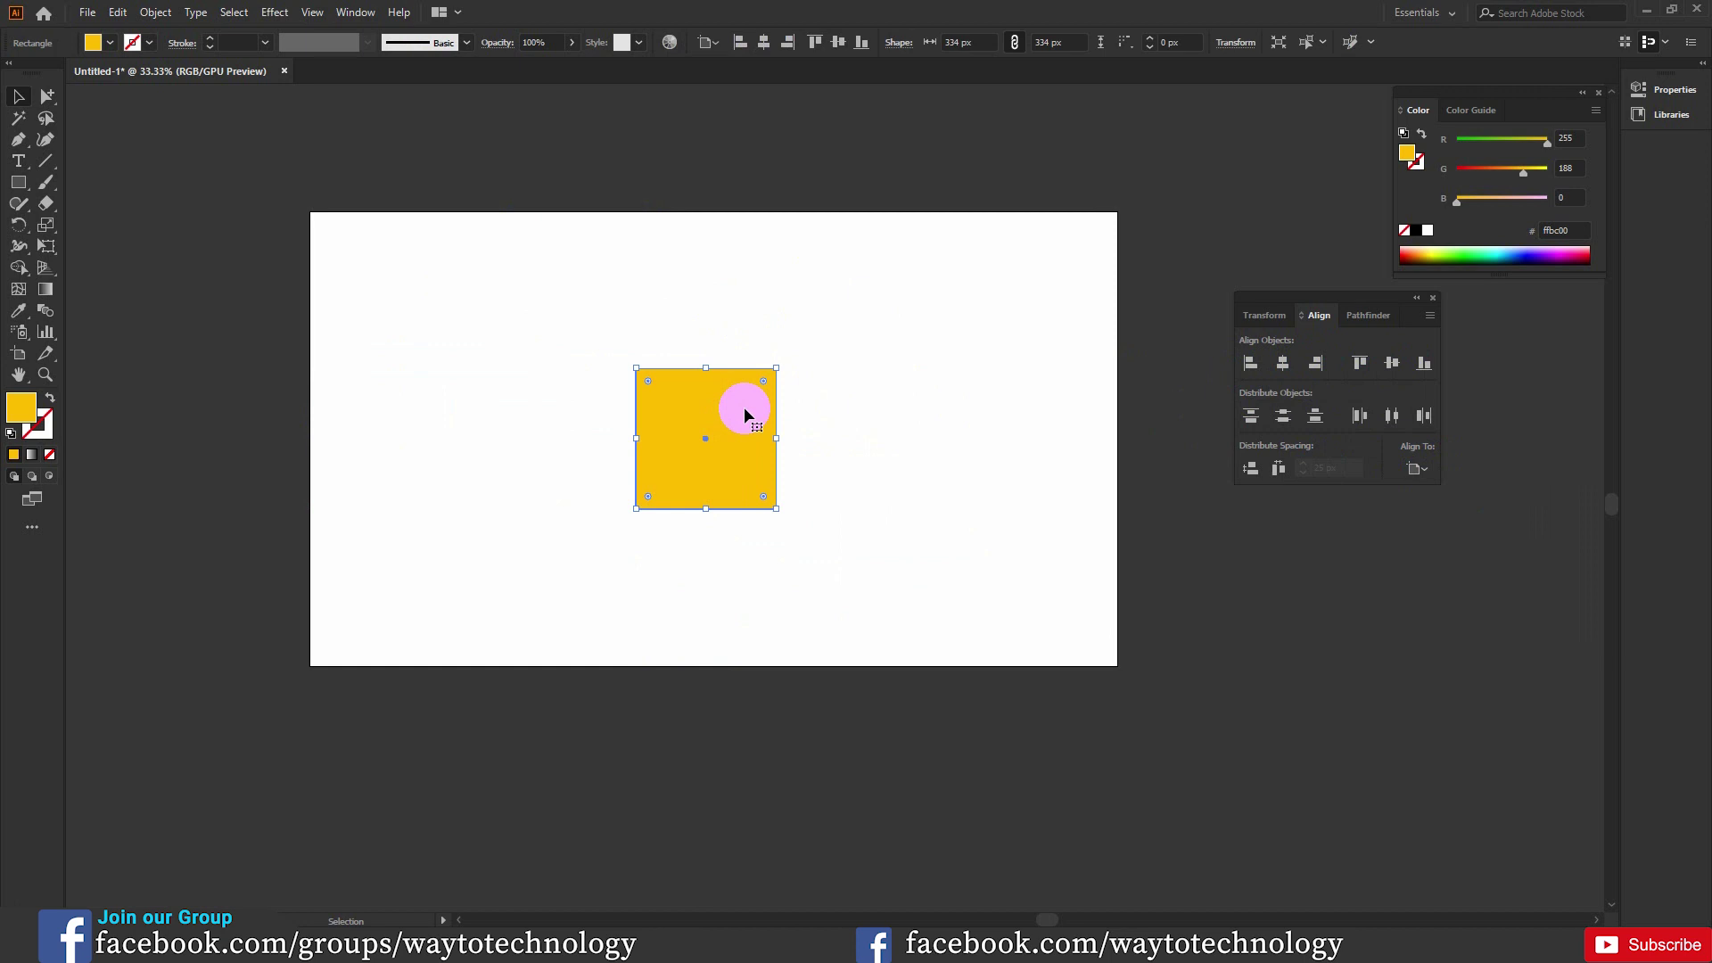
pyautogui.moveTo(752, 428); pyautogui.dragTo(496, 417)
pyautogui.moveTo(521, 501); pyautogui.dragTo(489, 467)
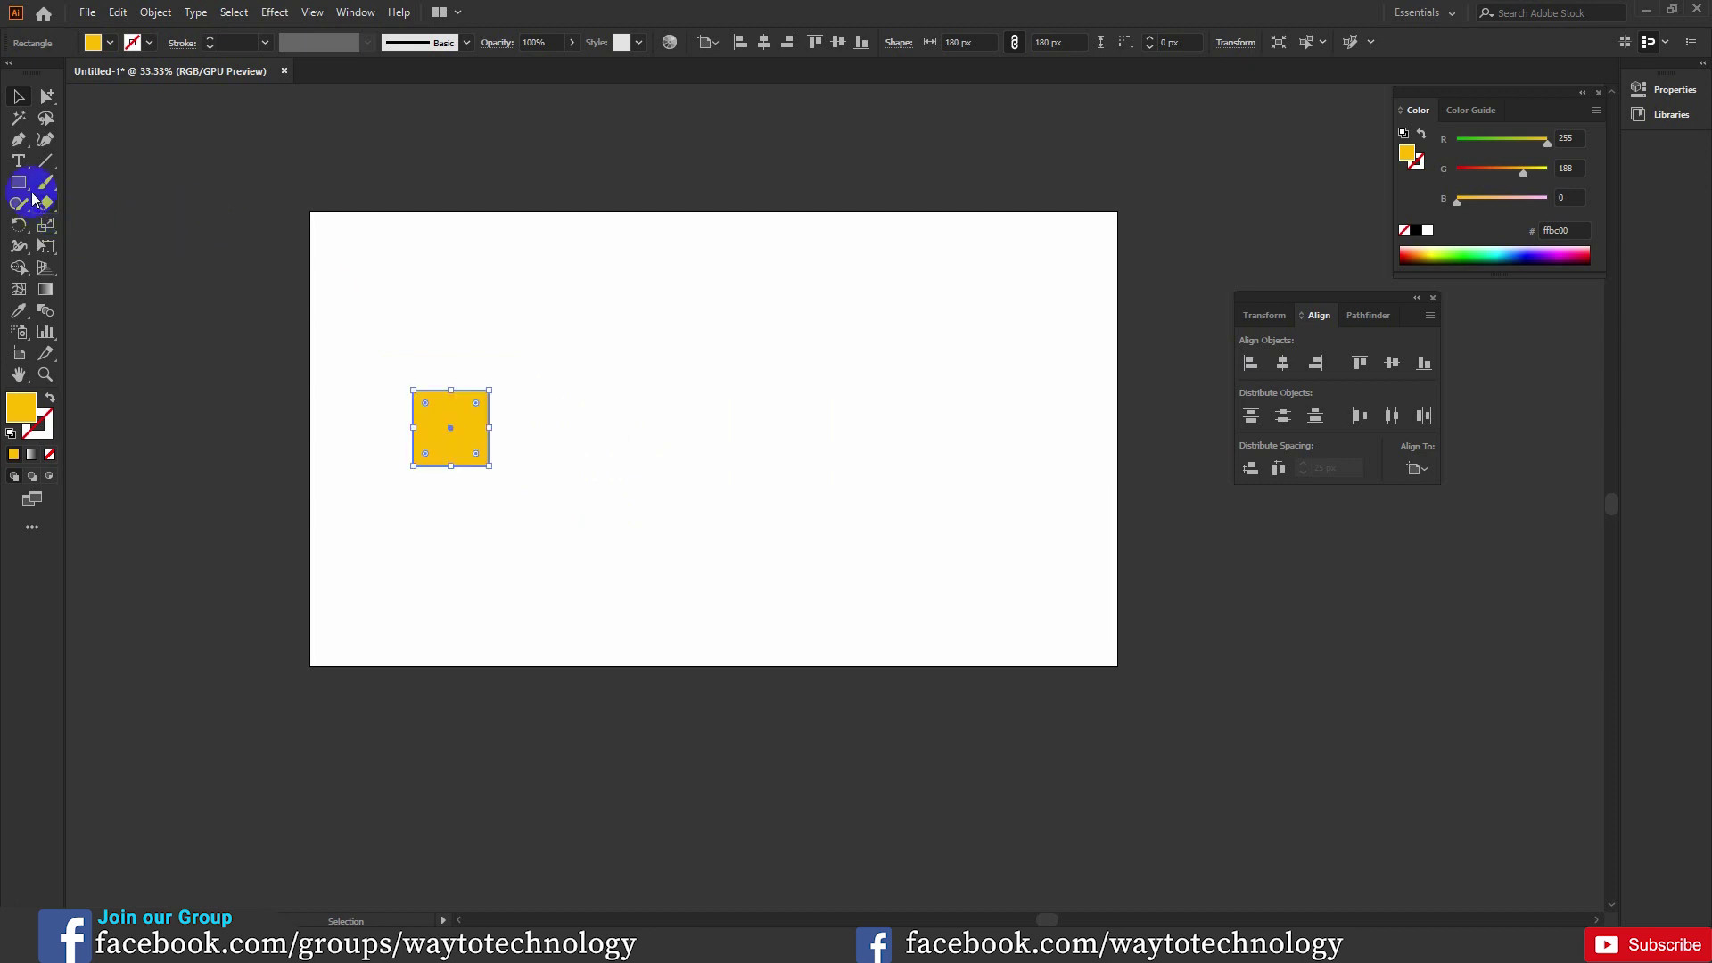
# - Draw a heptagon about 378 by 368 px near the artboard's middle and fill it with #1e1c17
pyautogui.click(32, 198)
pyautogui.click(116, 237)
pyautogui.moveTo(757, 449); pyautogui.dragTo(808, 492)
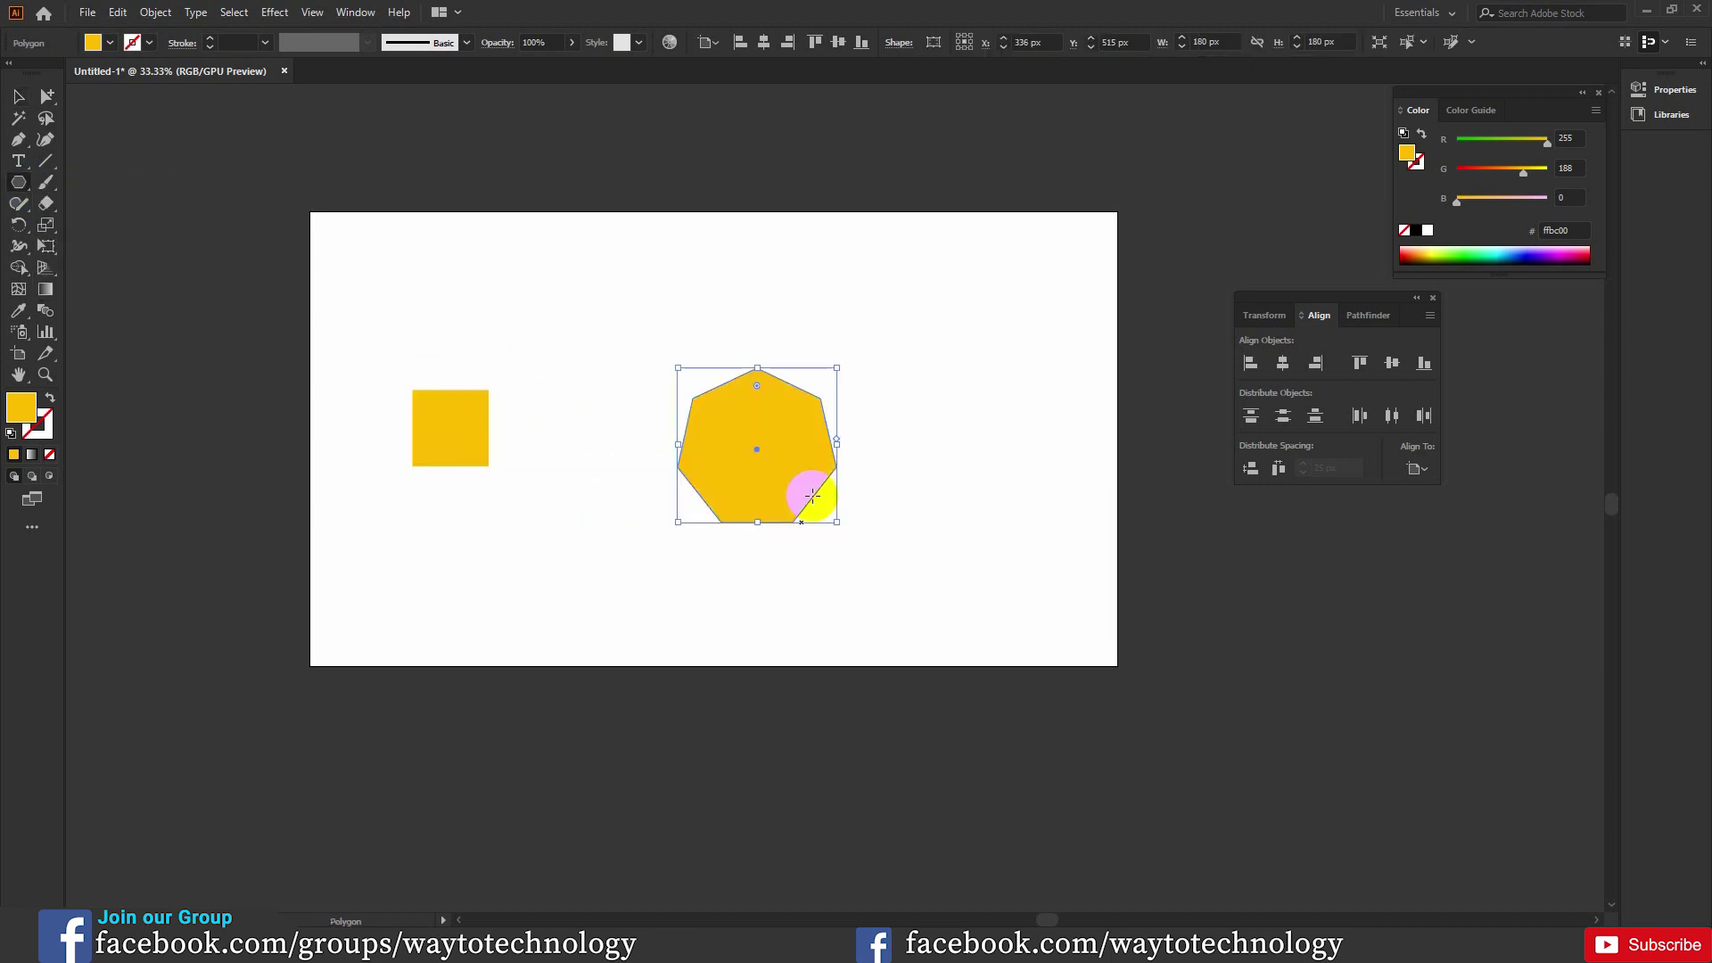
pyautogui.doubleClick(22, 410)
pyautogui.moveTo(1197, 401); pyautogui.dragTo(1110, 461)
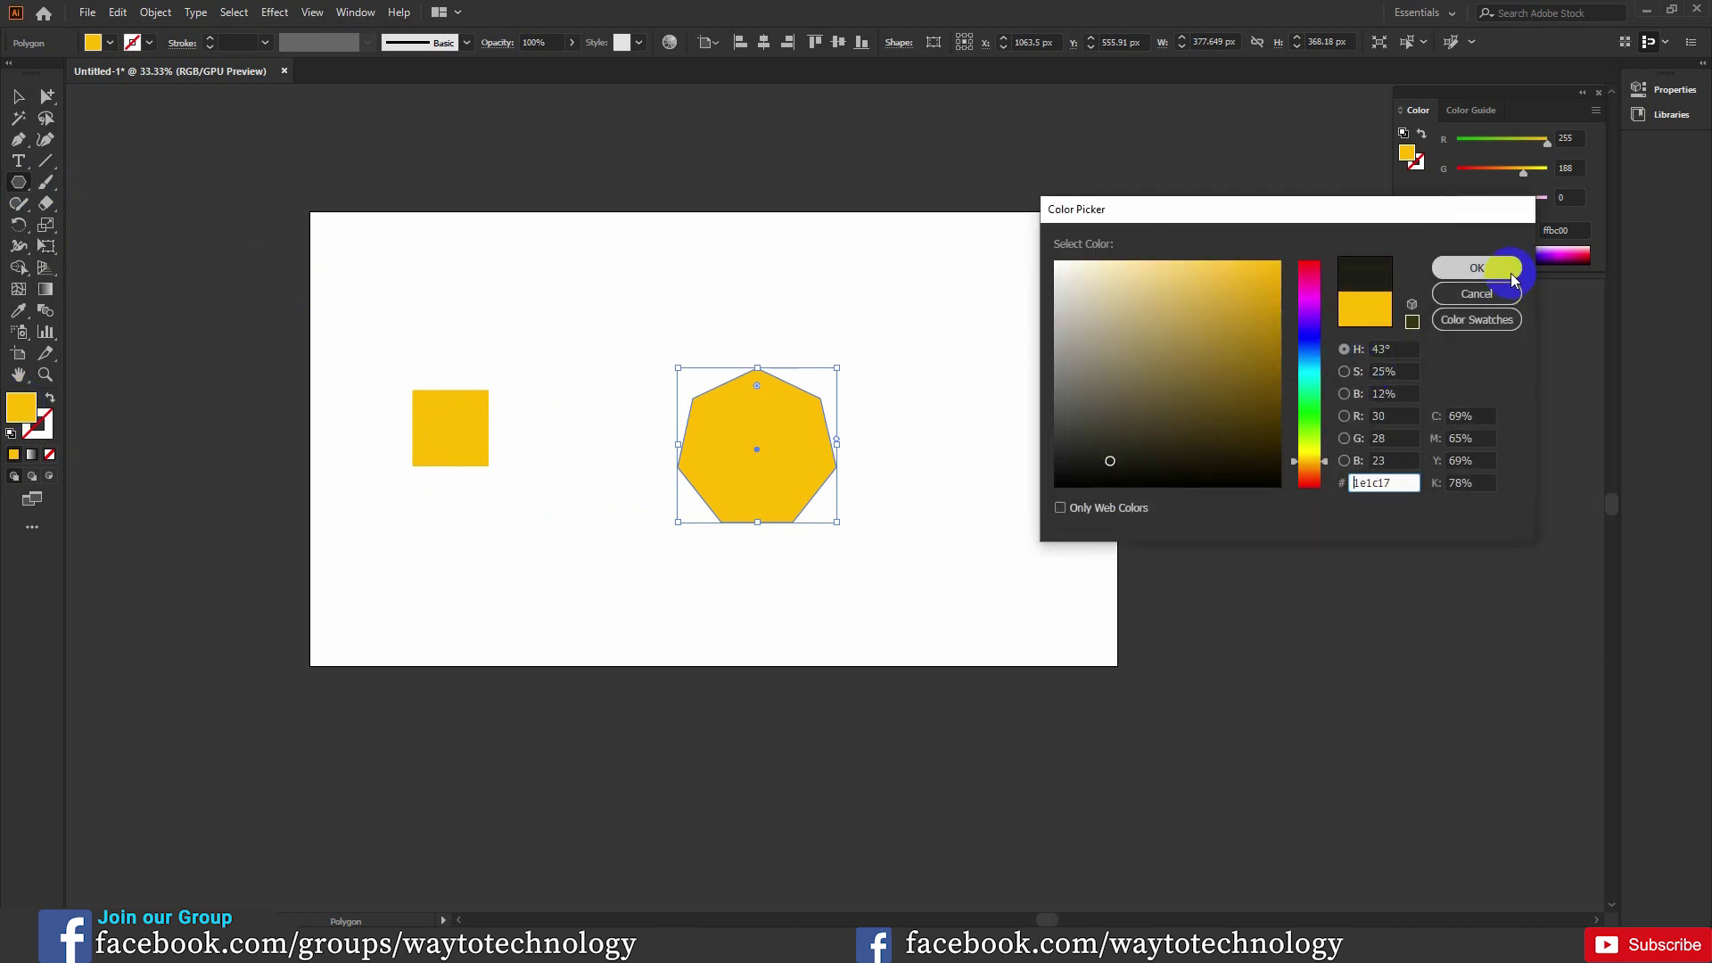
pyautogui.click(1477, 269)
# - Draw a #1e1c17 circle to the right of the heptagon
pyautogui.click(18, 182)
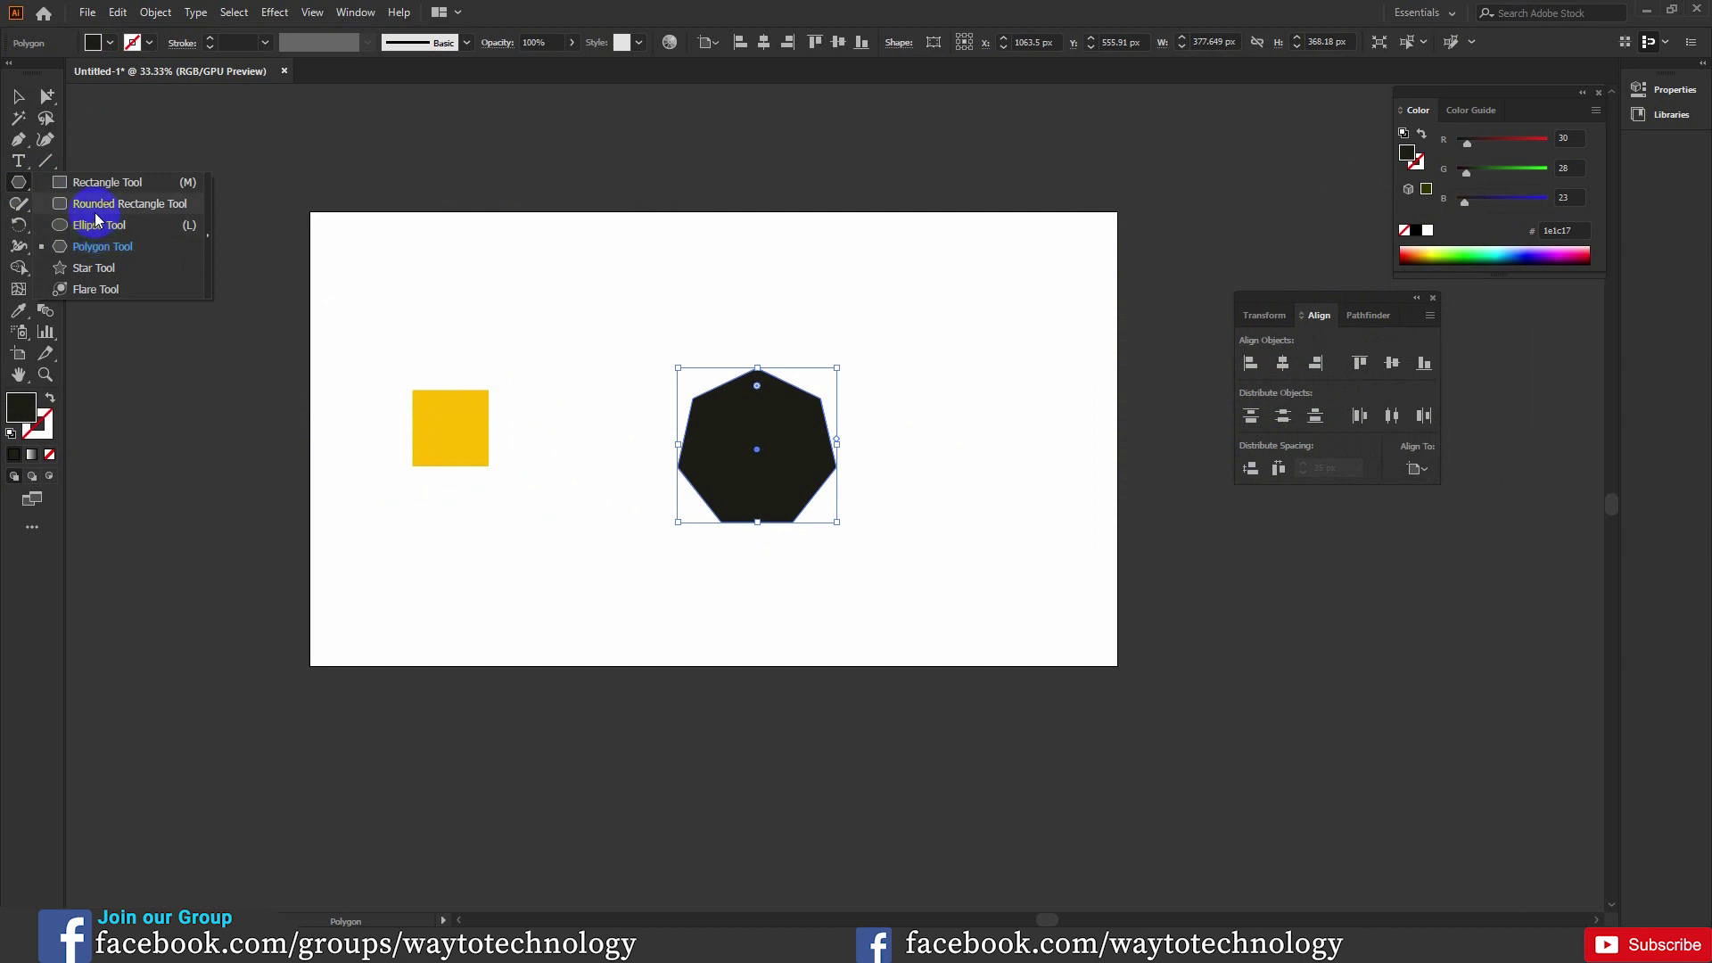
pyautogui.click(98, 224)
pyautogui.moveTo(980, 437); pyautogui.dragTo(1061, 496)
# - Shift the heptagon slightly toward the square and shrink both the heptagon and the circle
pyautogui.click(19, 96)
pyautogui.moveTo(840, 446); pyautogui.dragTo(804, 437)
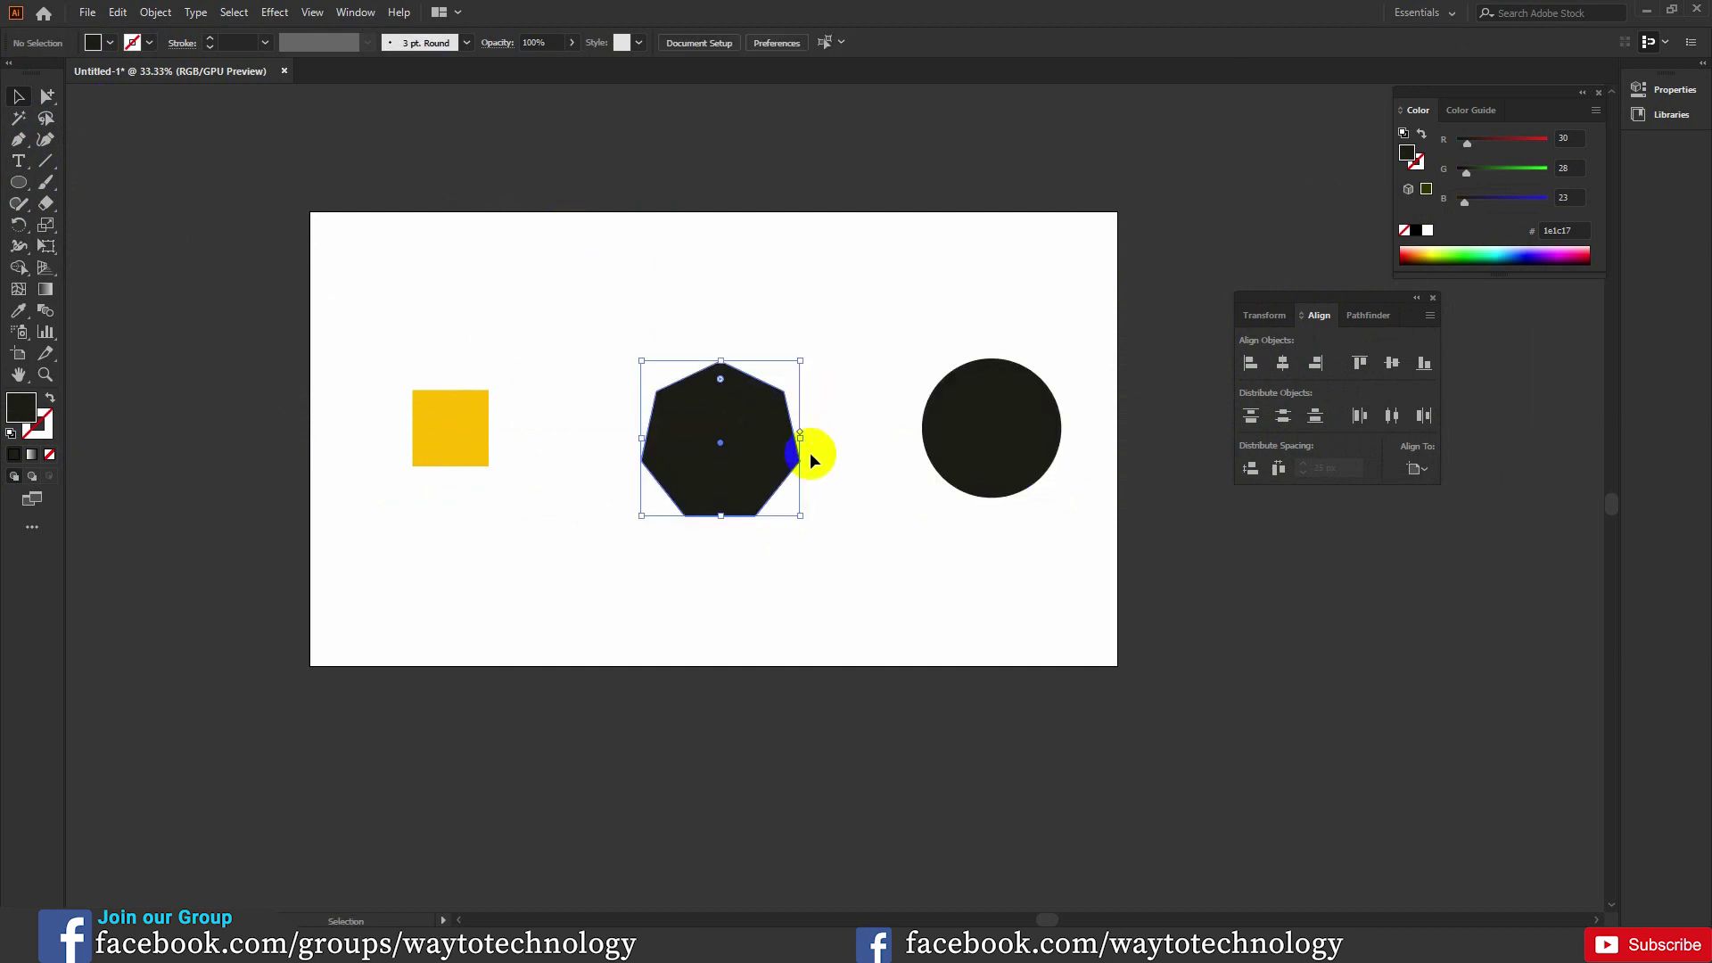
pyautogui.moveTo(802, 517); pyautogui.dragTo(793, 511)
pyautogui.click(963, 420)
pyautogui.moveTo(1061, 497); pyautogui.dragTo(1036, 471)
# - Stagger the shapes: circle at the artboard's lower right, heptagon at the upper middle, square slightly lower and further left
pyautogui.moveTo(986, 420); pyautogui.dragTo(992, 544)
pyautogui.moveTo(746, 460); pyautogui.dragTo(791, 374)
pyautogui.moveTo(451, 424); pyautogui.dragTo(393, 495)
# - Select all three shapes and set the alignment reference to Align to Selection
pyautogui.moveTo(317, 304); pyautogui.dragTo(1040, 680)
pyautogui.click(1418, 469)
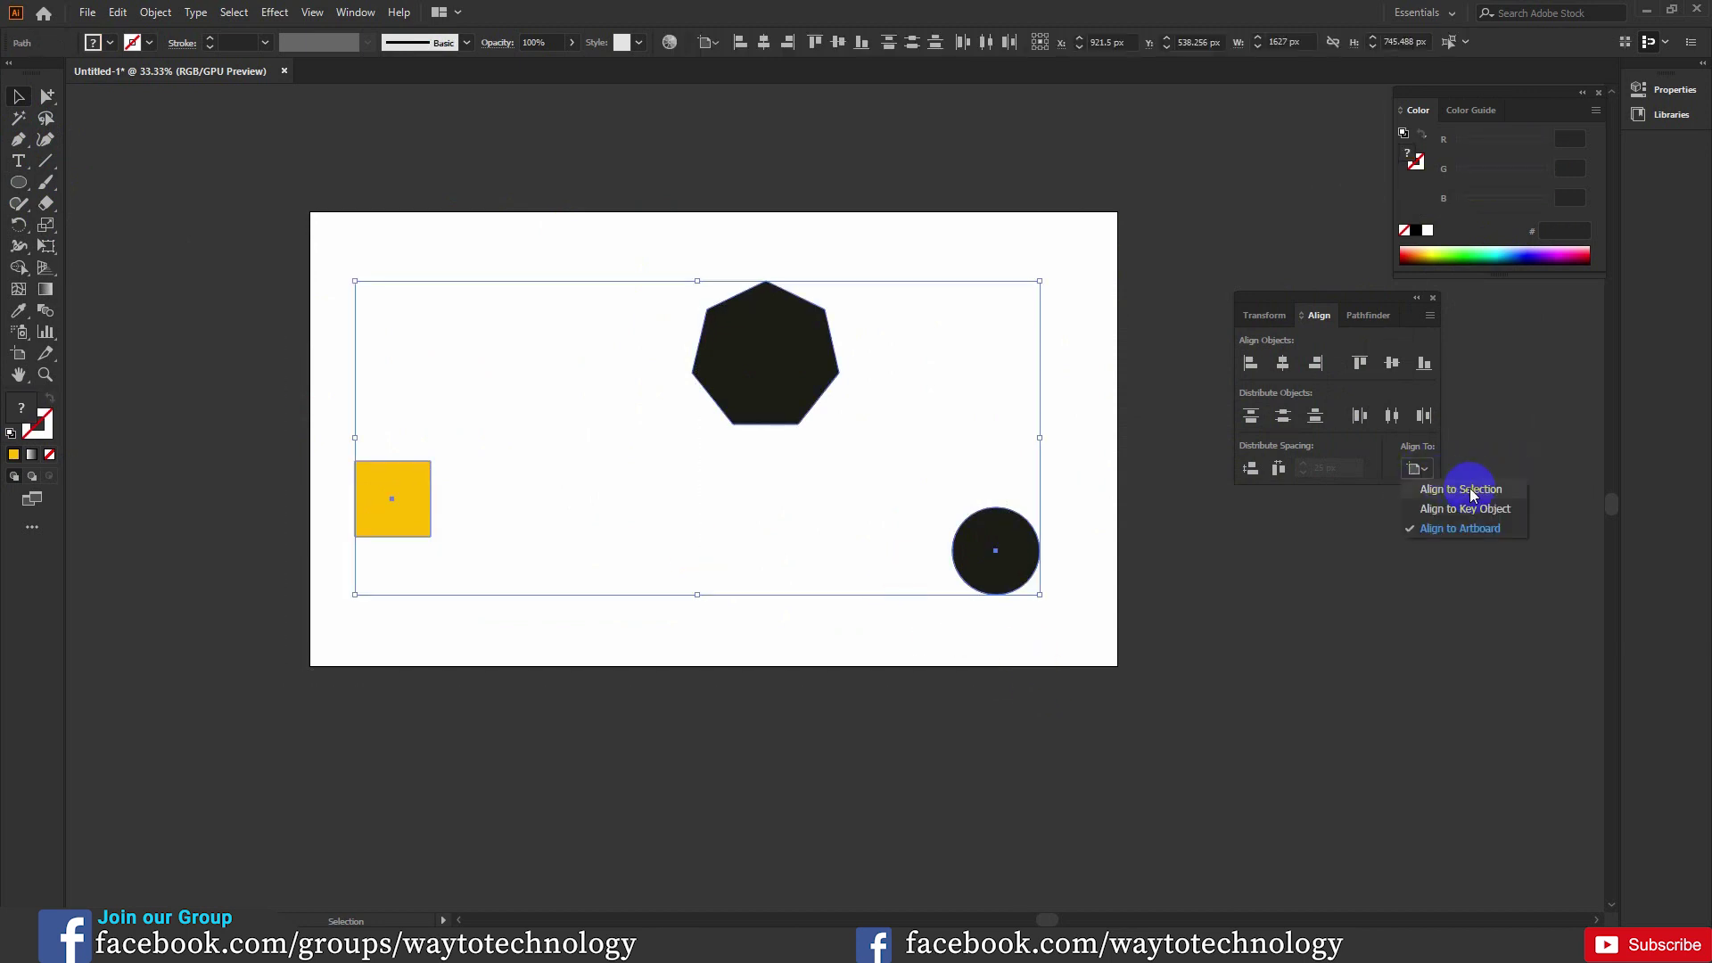
pyautogui.click(1466, 491)
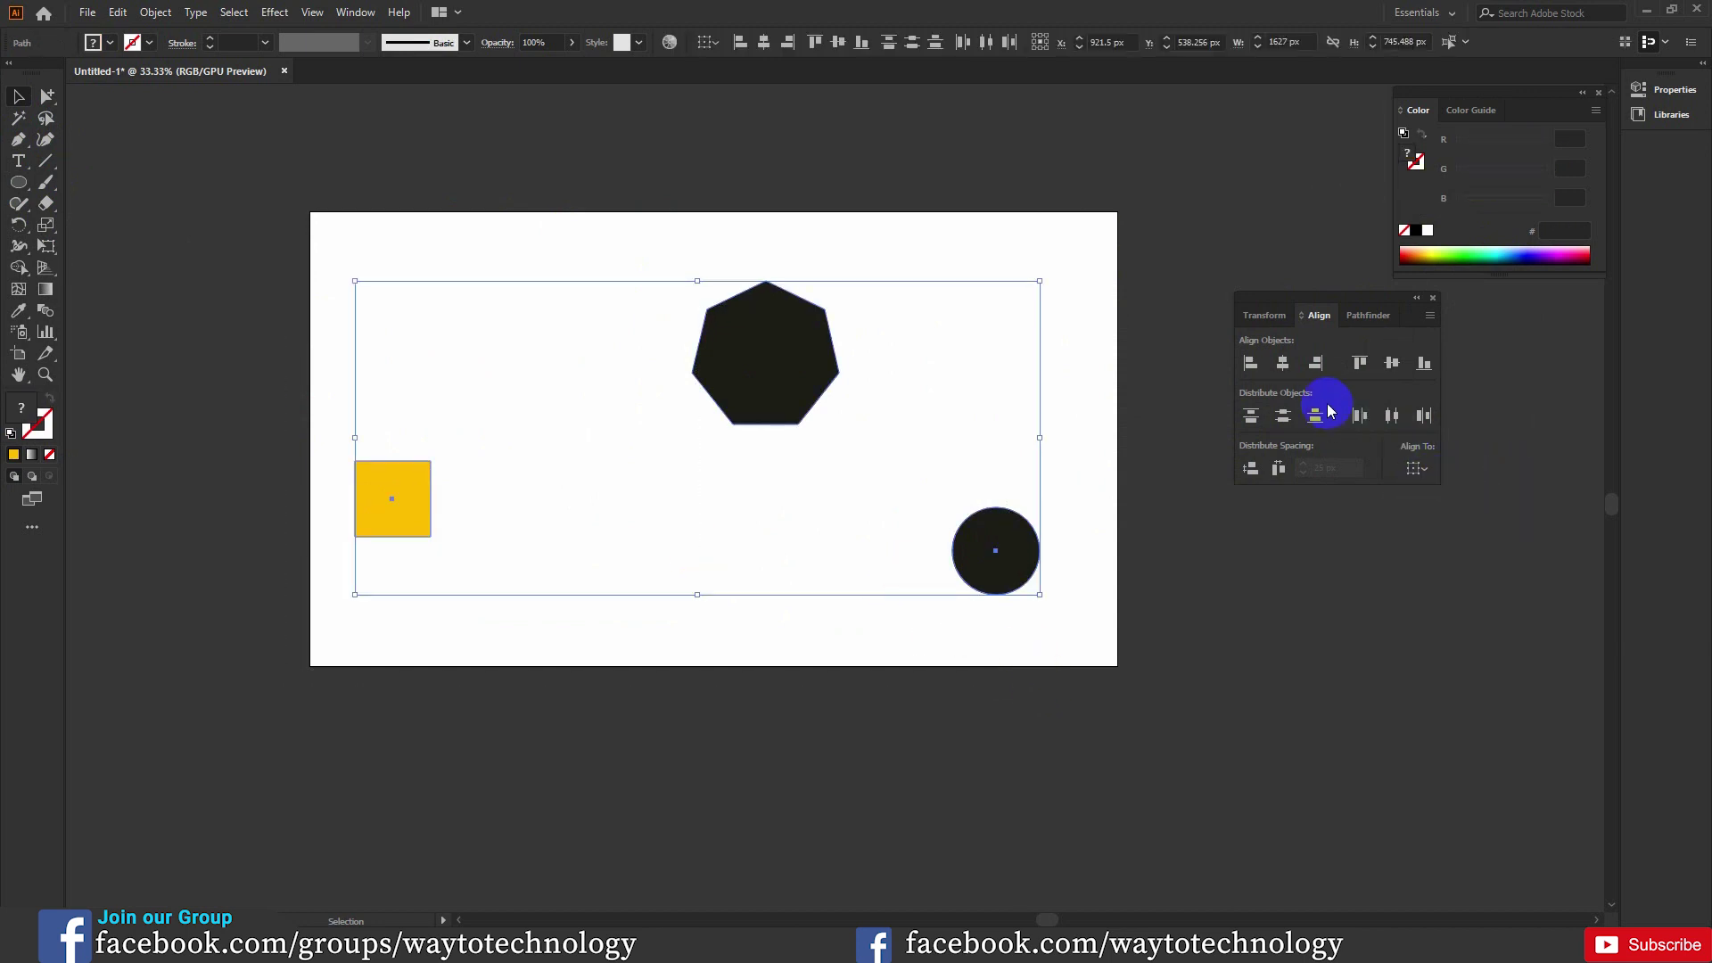
# - Align the three selected shapes by their vertical centers, and undo that alignment
pyautogui.click(1392, 367)
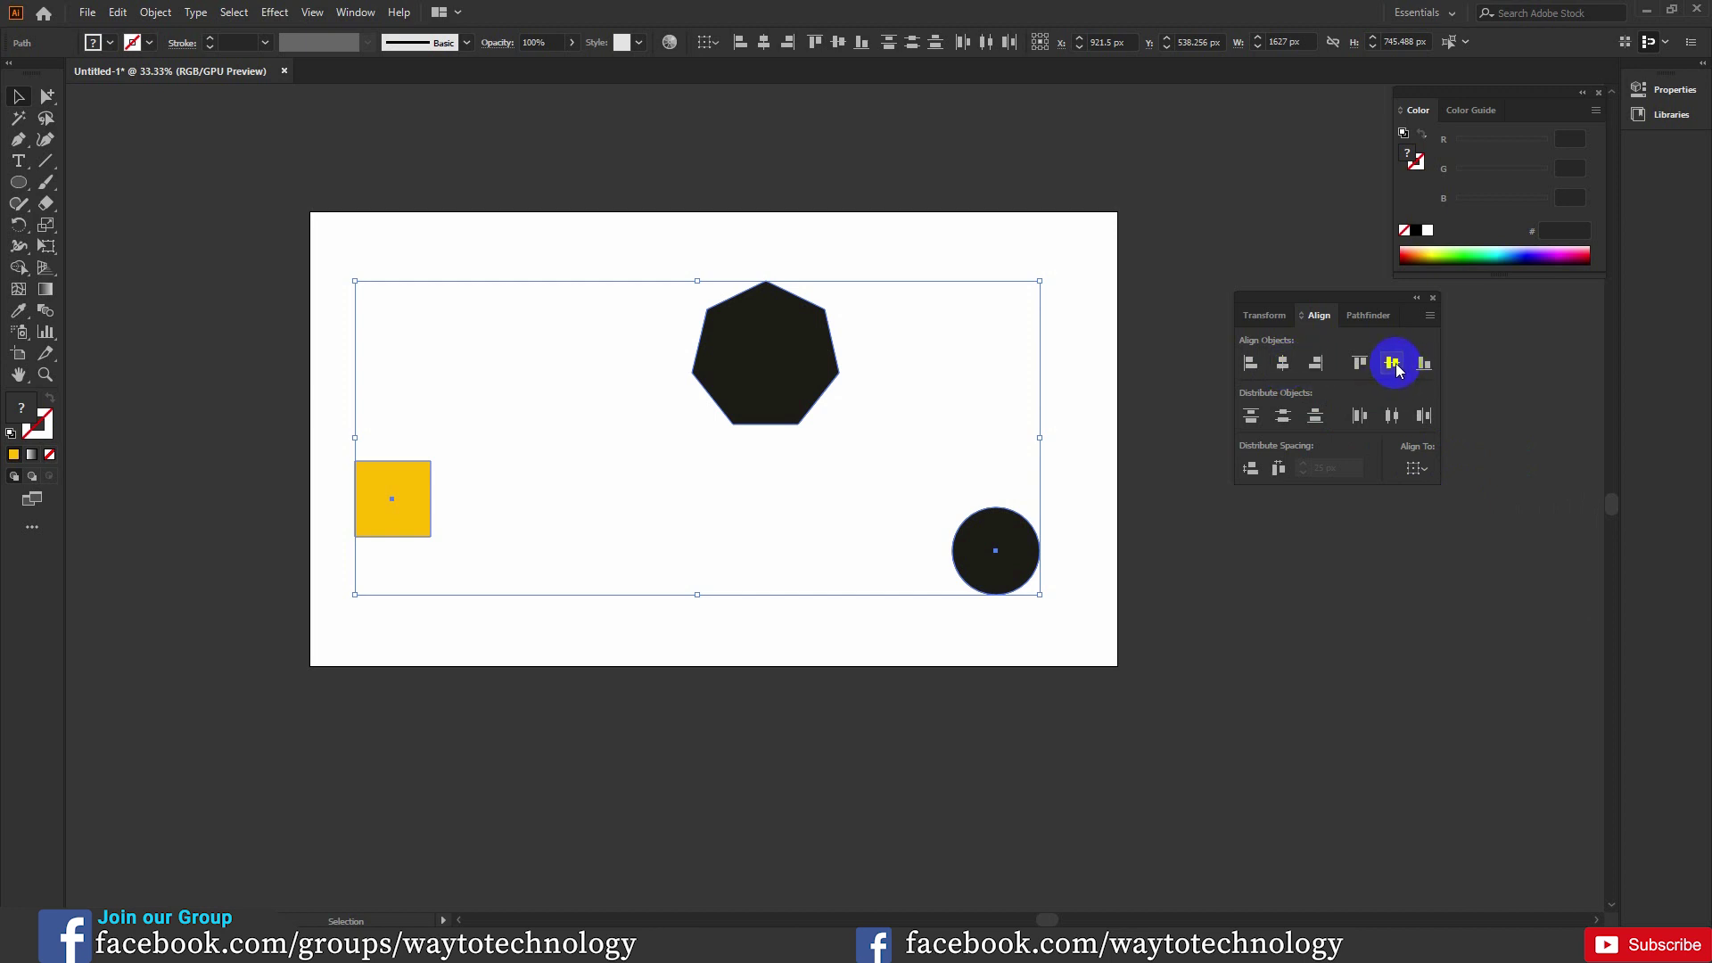
pyautogui.click(1393, 367)
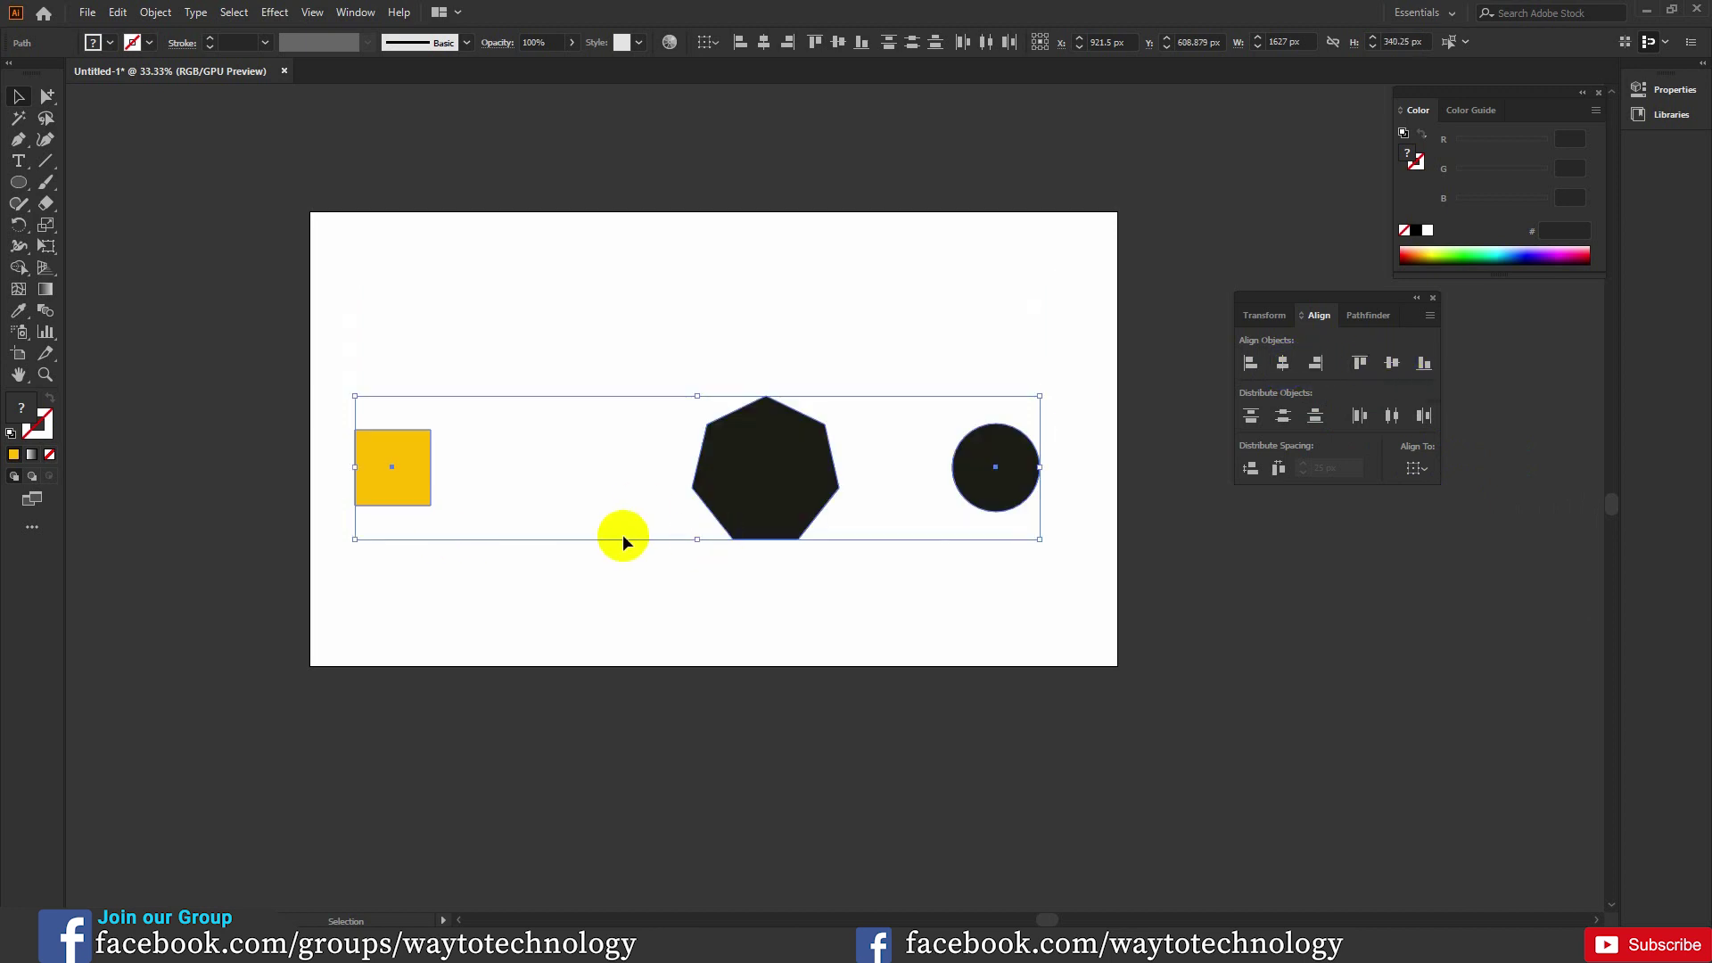
pyautogui.press('a')
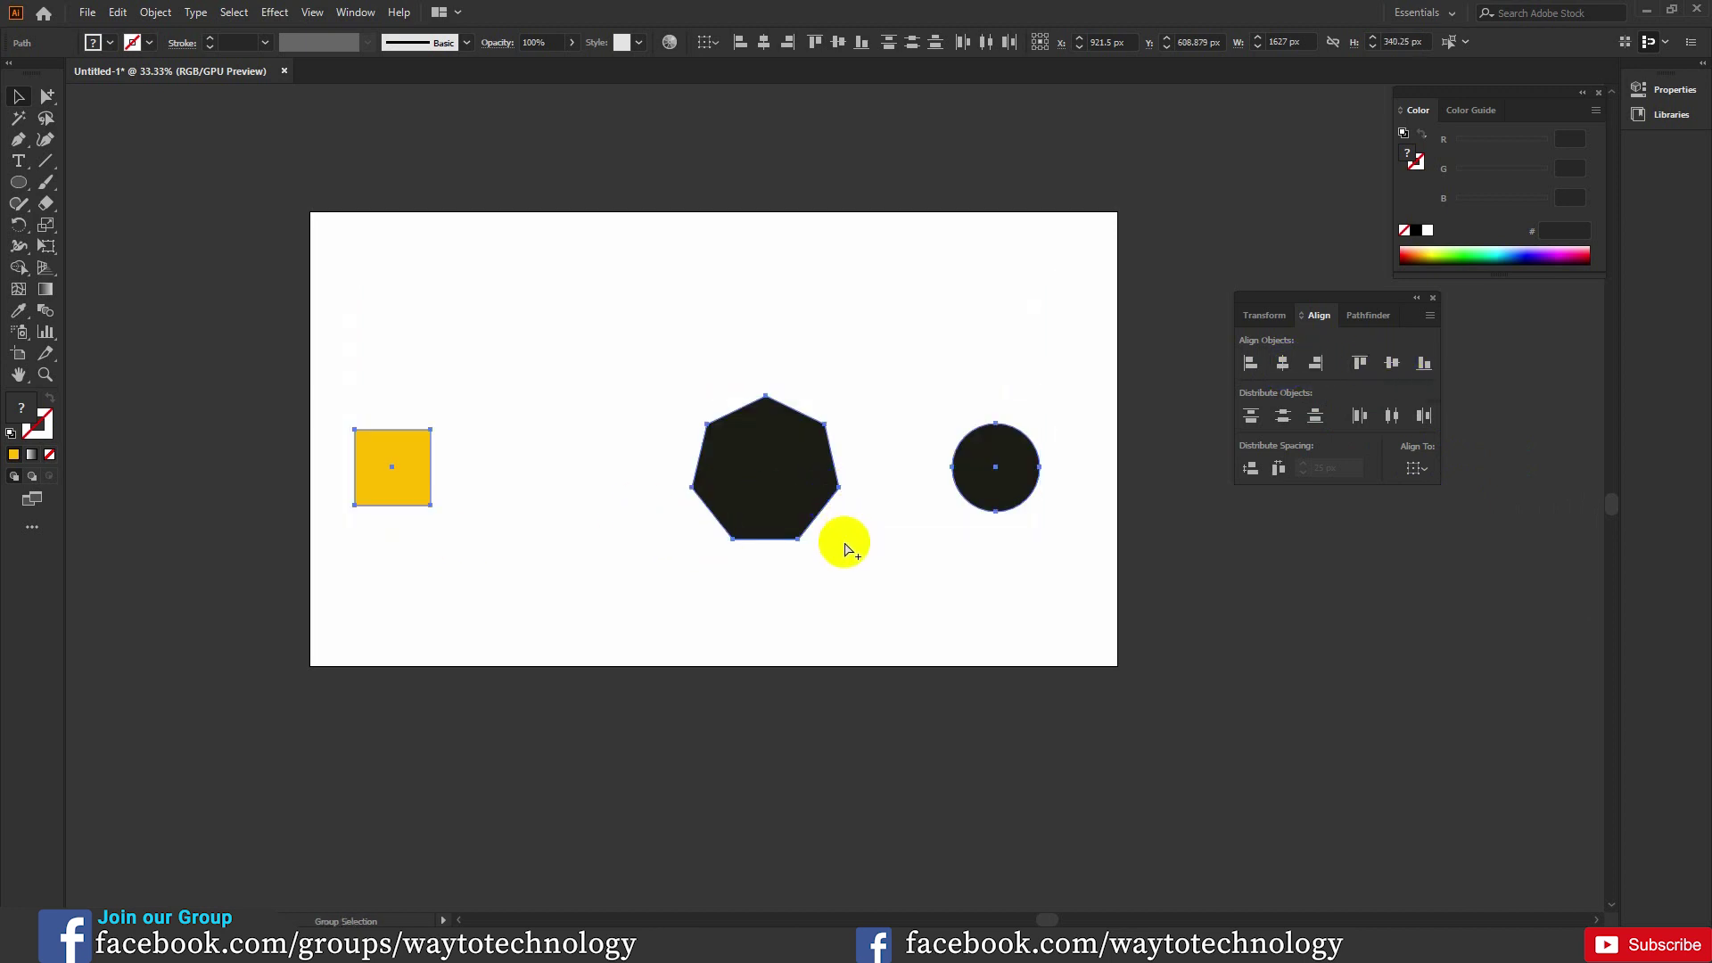
pyautogui.hotkey('ctrl', 'z')
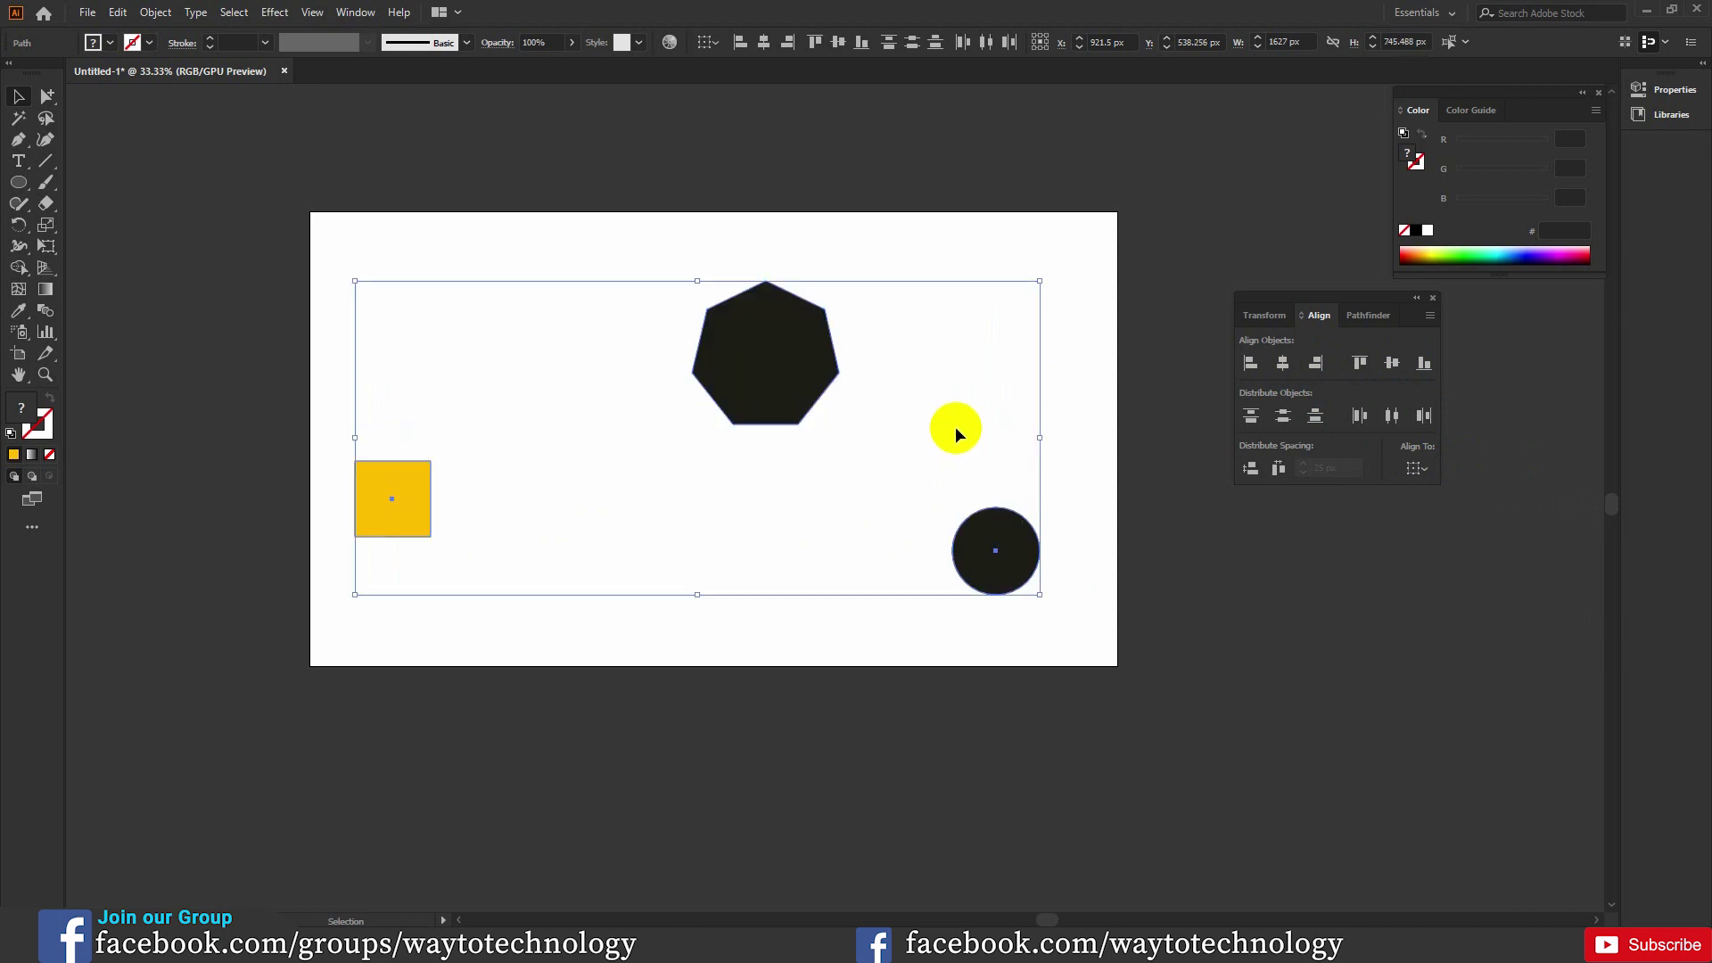
pyautogui.click(998, 544)
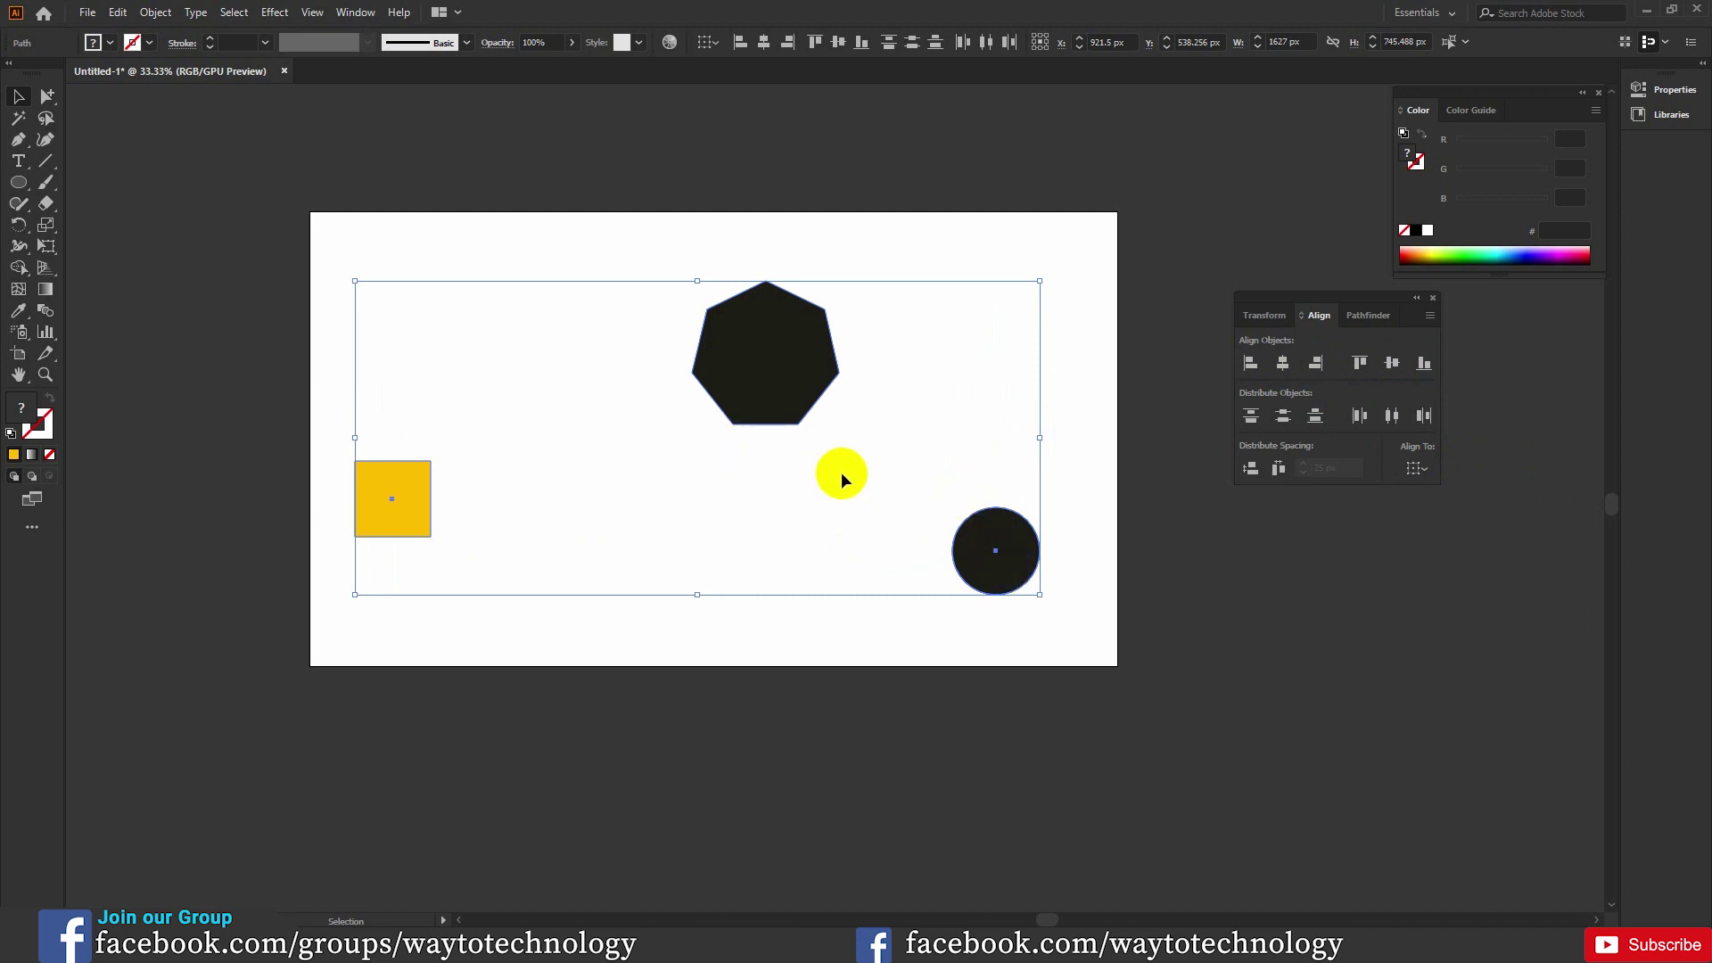
pyautogui.click(997, 539)
pyautogui.click(836, 373)
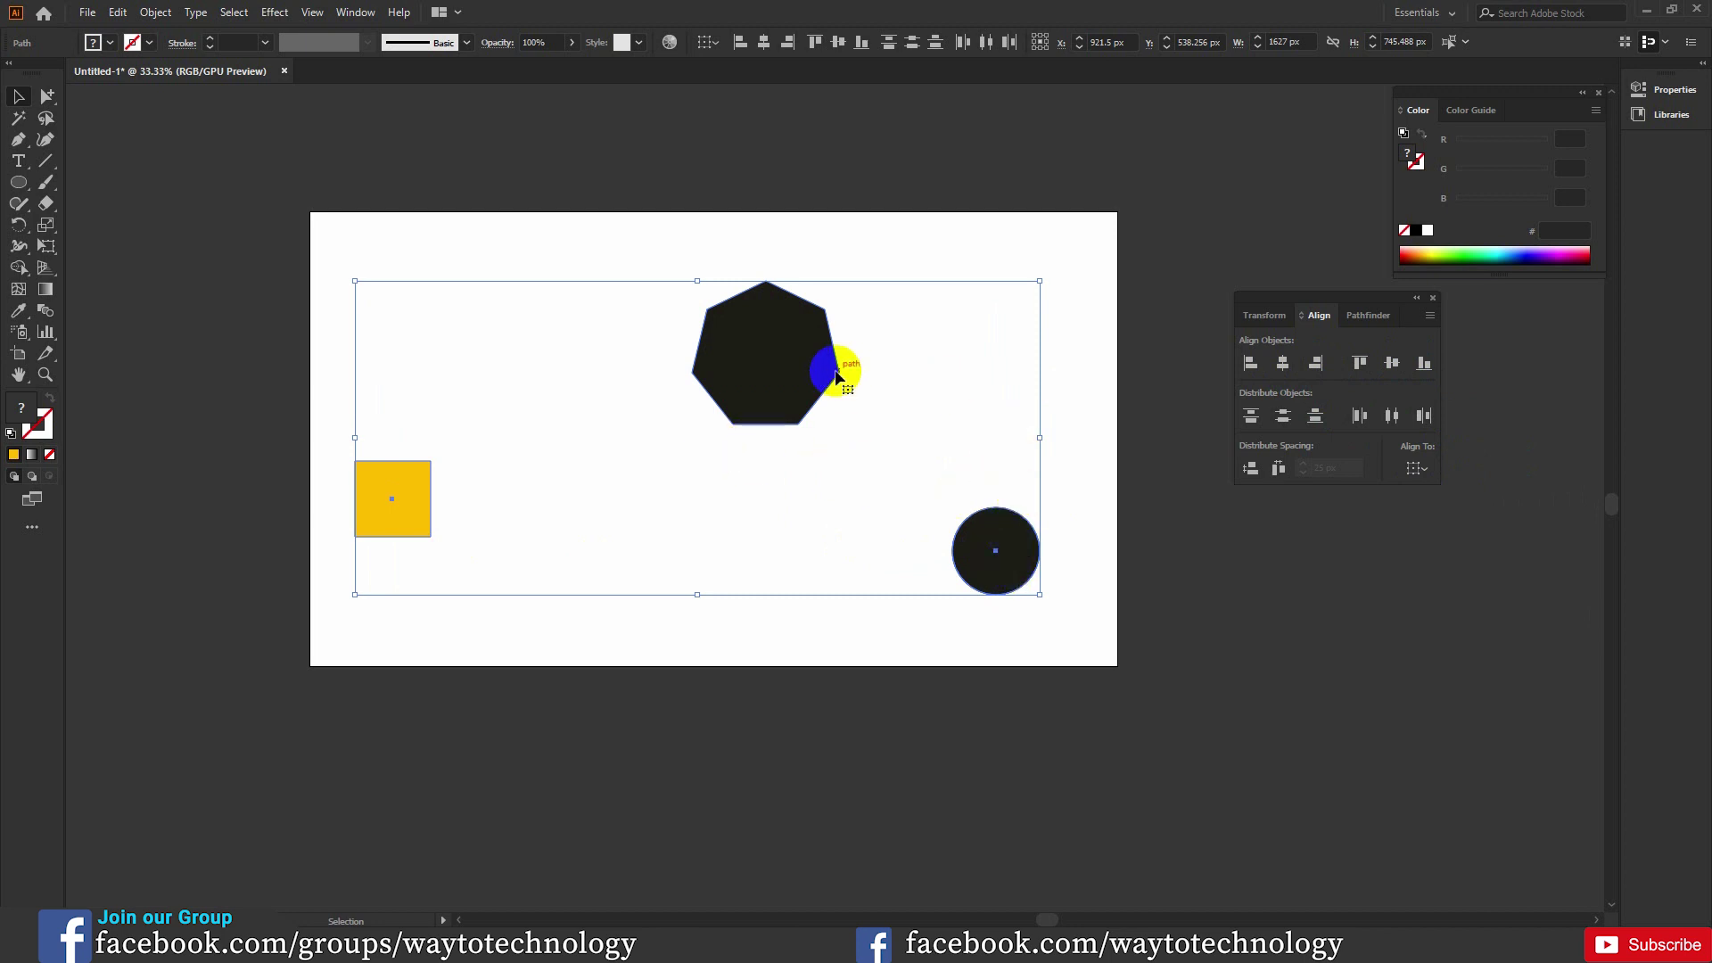
pyautogui.moveTo(349, 259); pyautogui.dragTo(977, 634)
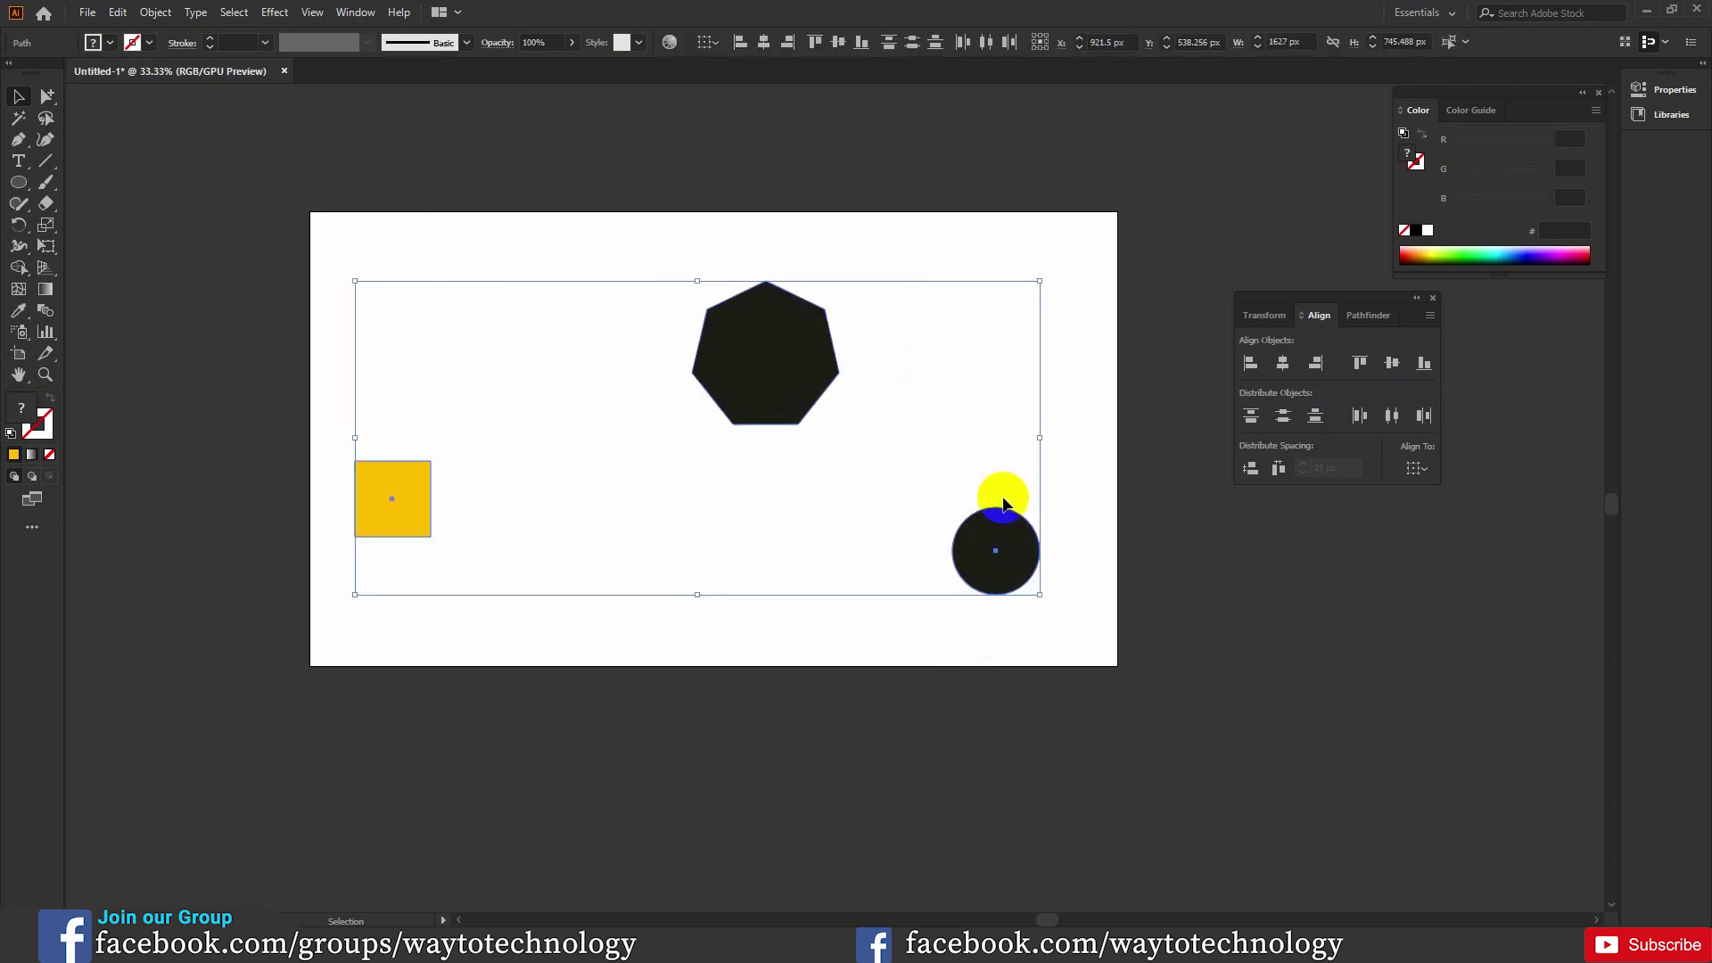
# - Align the three shapes by their vertical centers with the circle as key object, and undo that alignment
pyautogui.click(1013, 541)
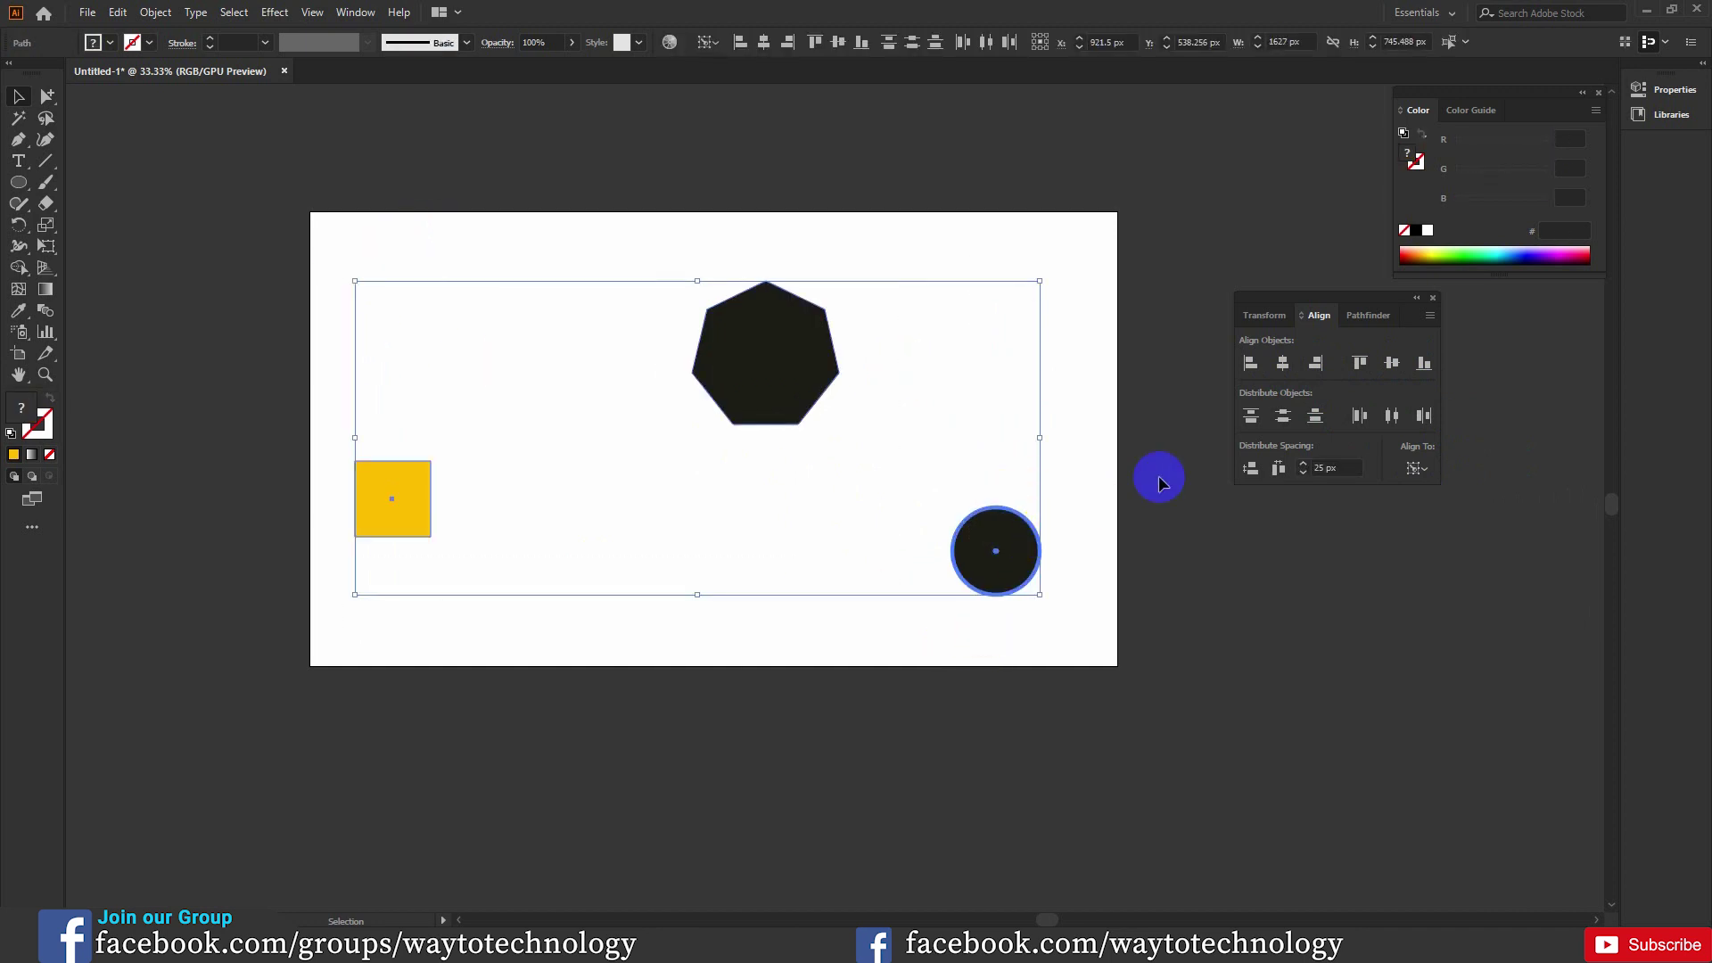
pyautogui.click(1394, 366)
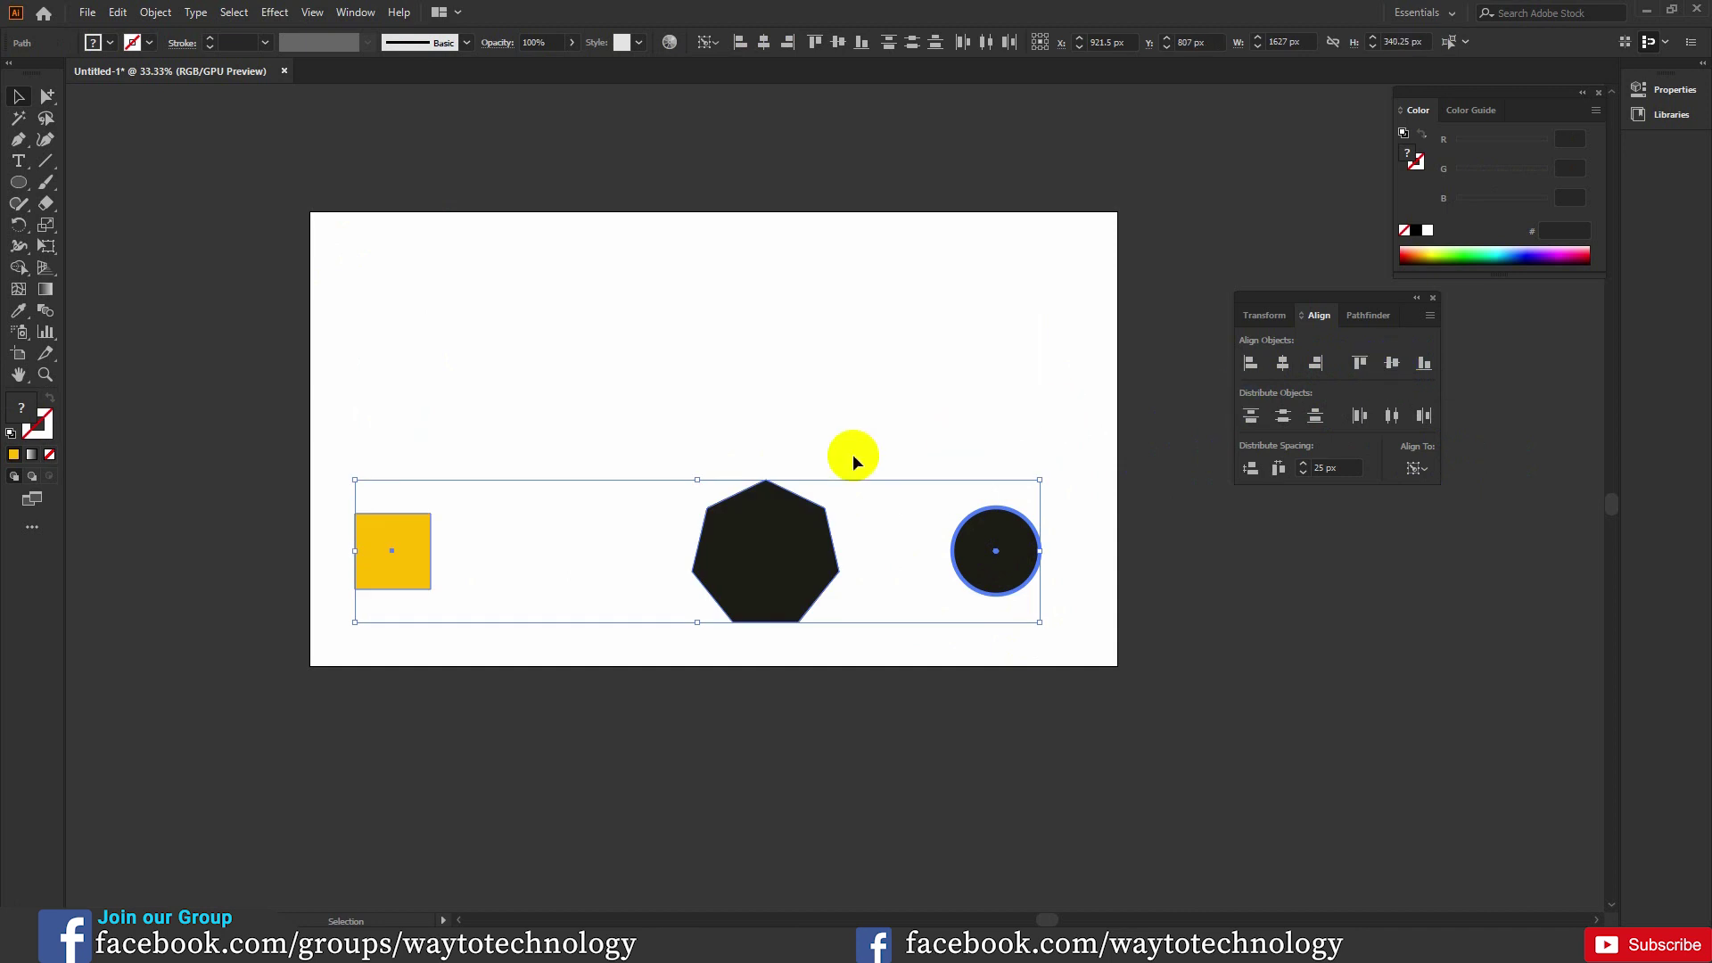
pyautogui.click(739, 606)
pyautogui.click(758, 482)
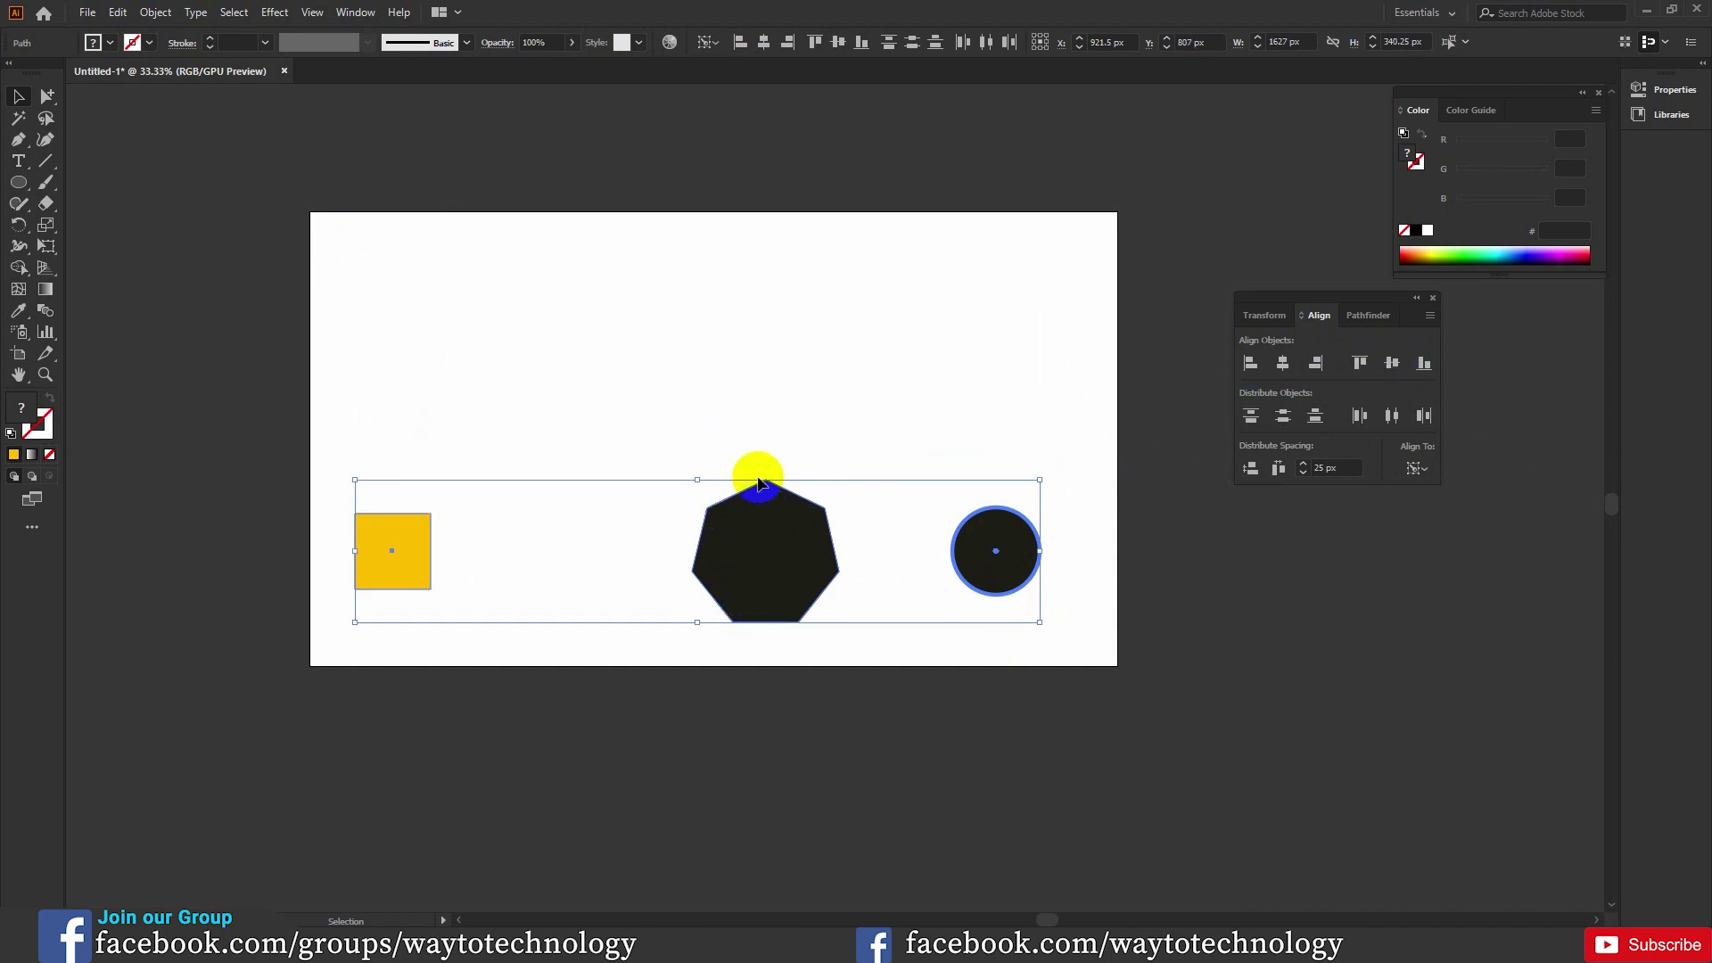
pyautogui.click(393, 534)
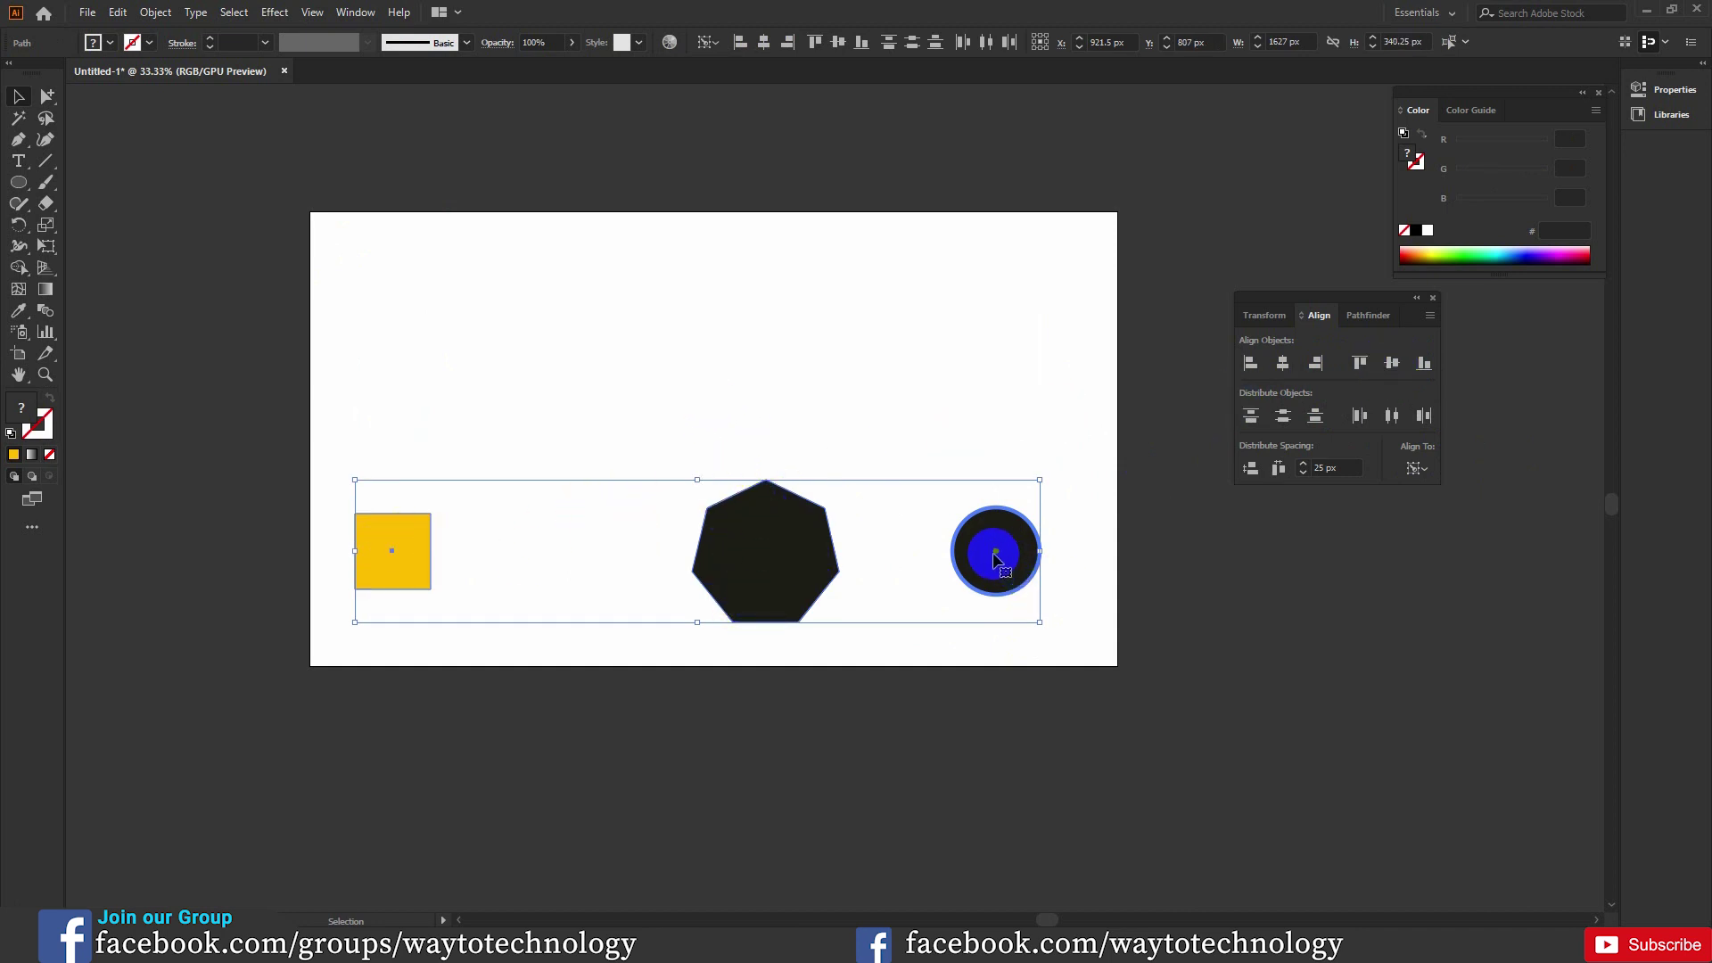
pyautogui.click(997, 567)
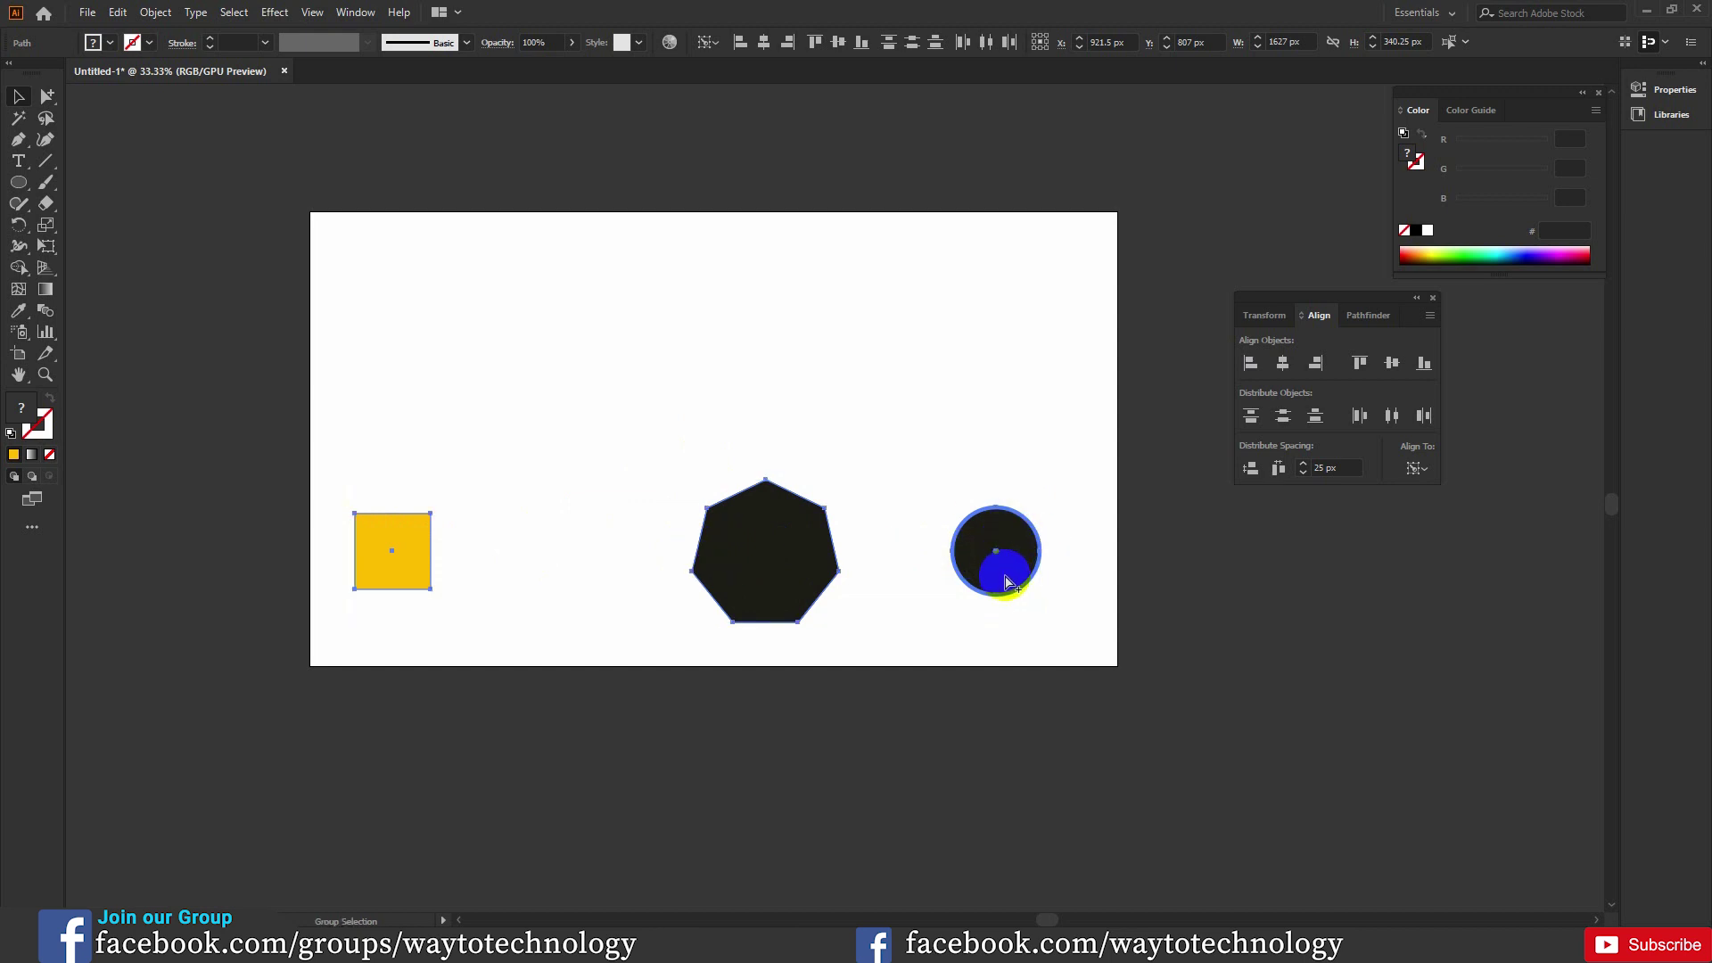
pyautogui.hotkey('ctrl', 'z')
# - Make the heptagon the key object and check which alignment reference is active
pyautogui.click(772, 412)
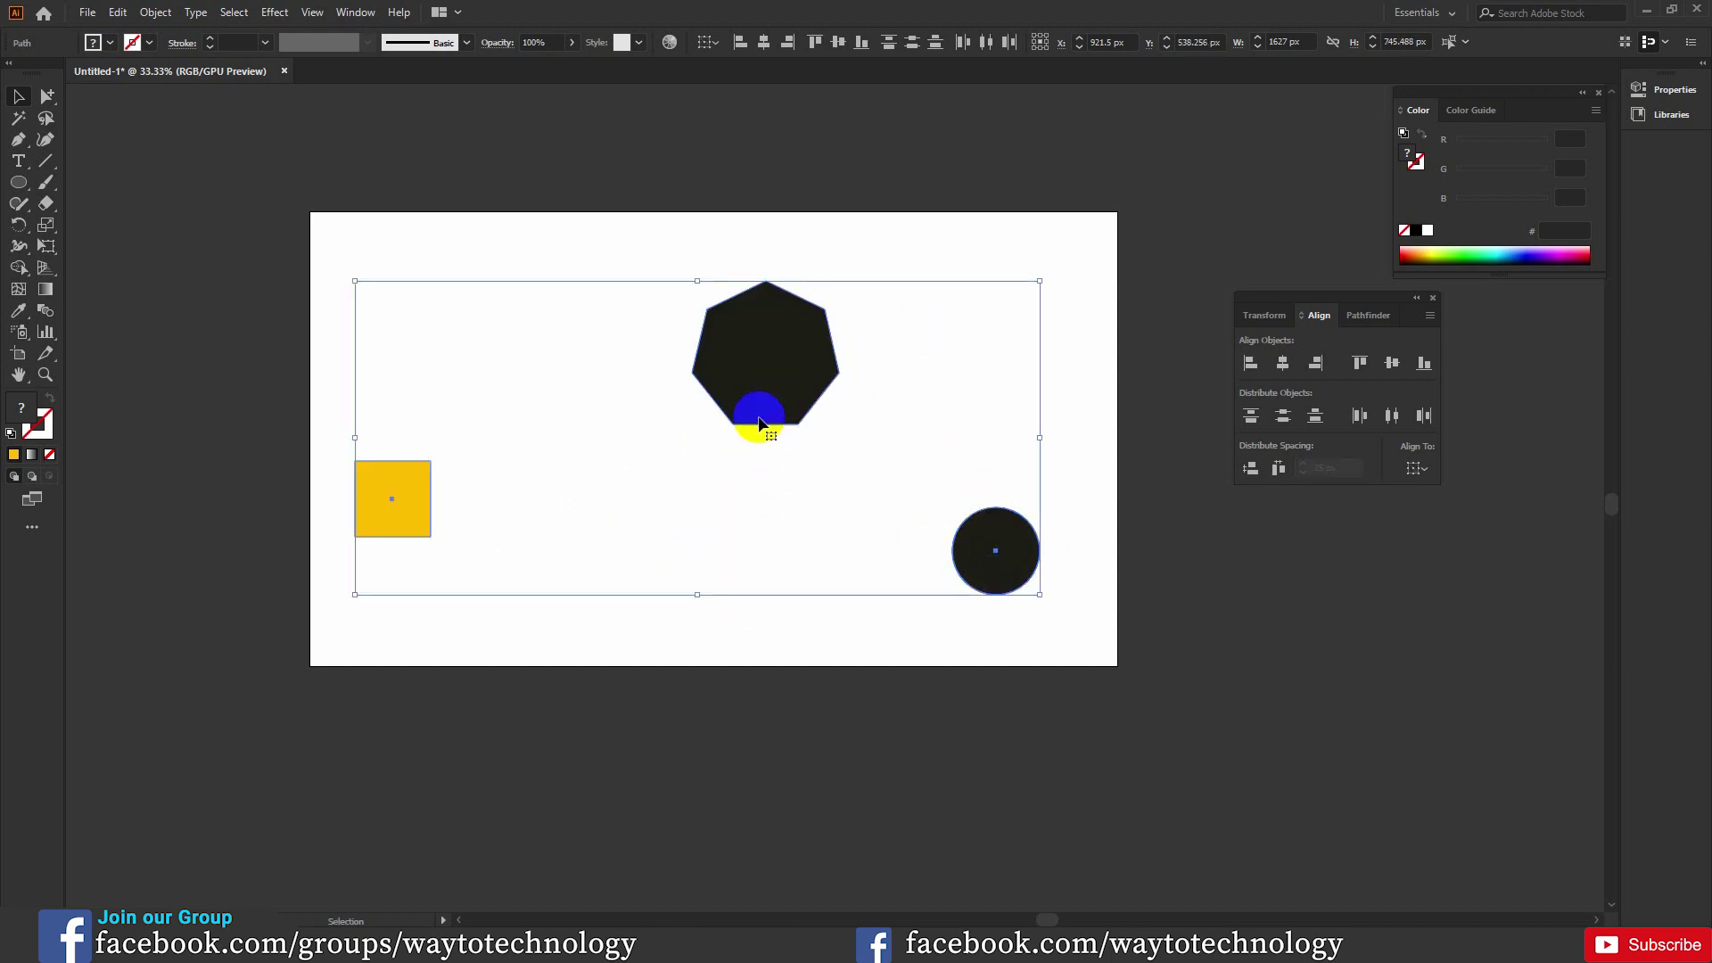
pyautogui.click(783, 355)
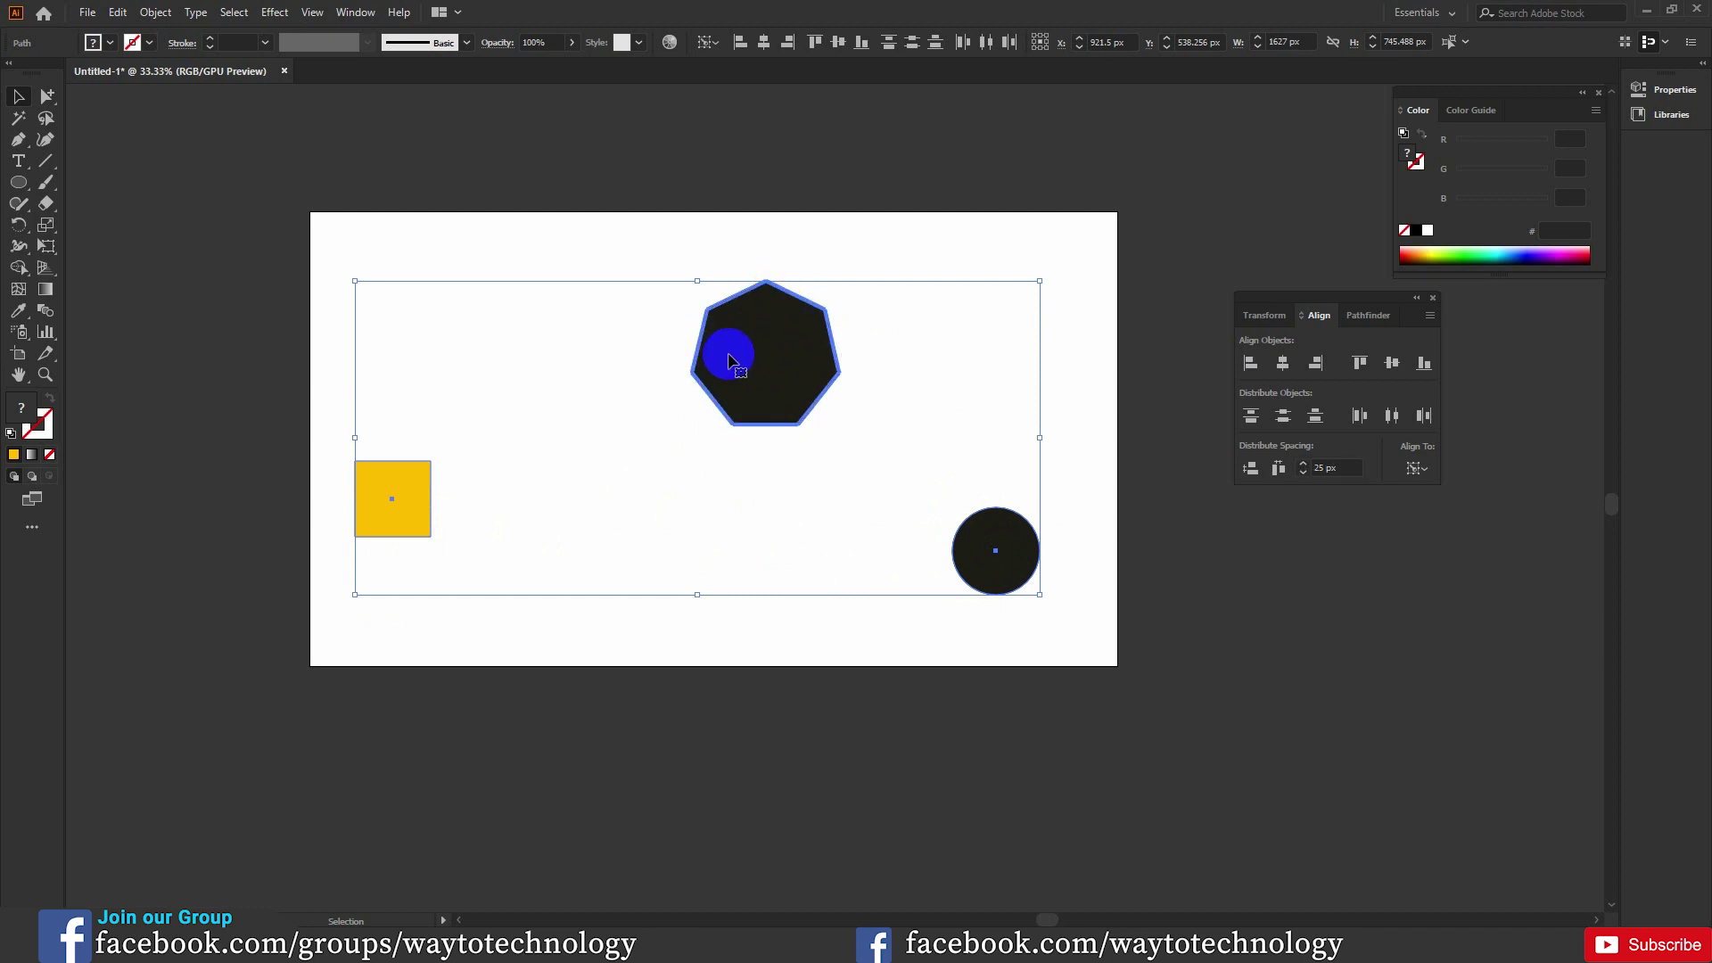
pyautogui.click(1418, 469)
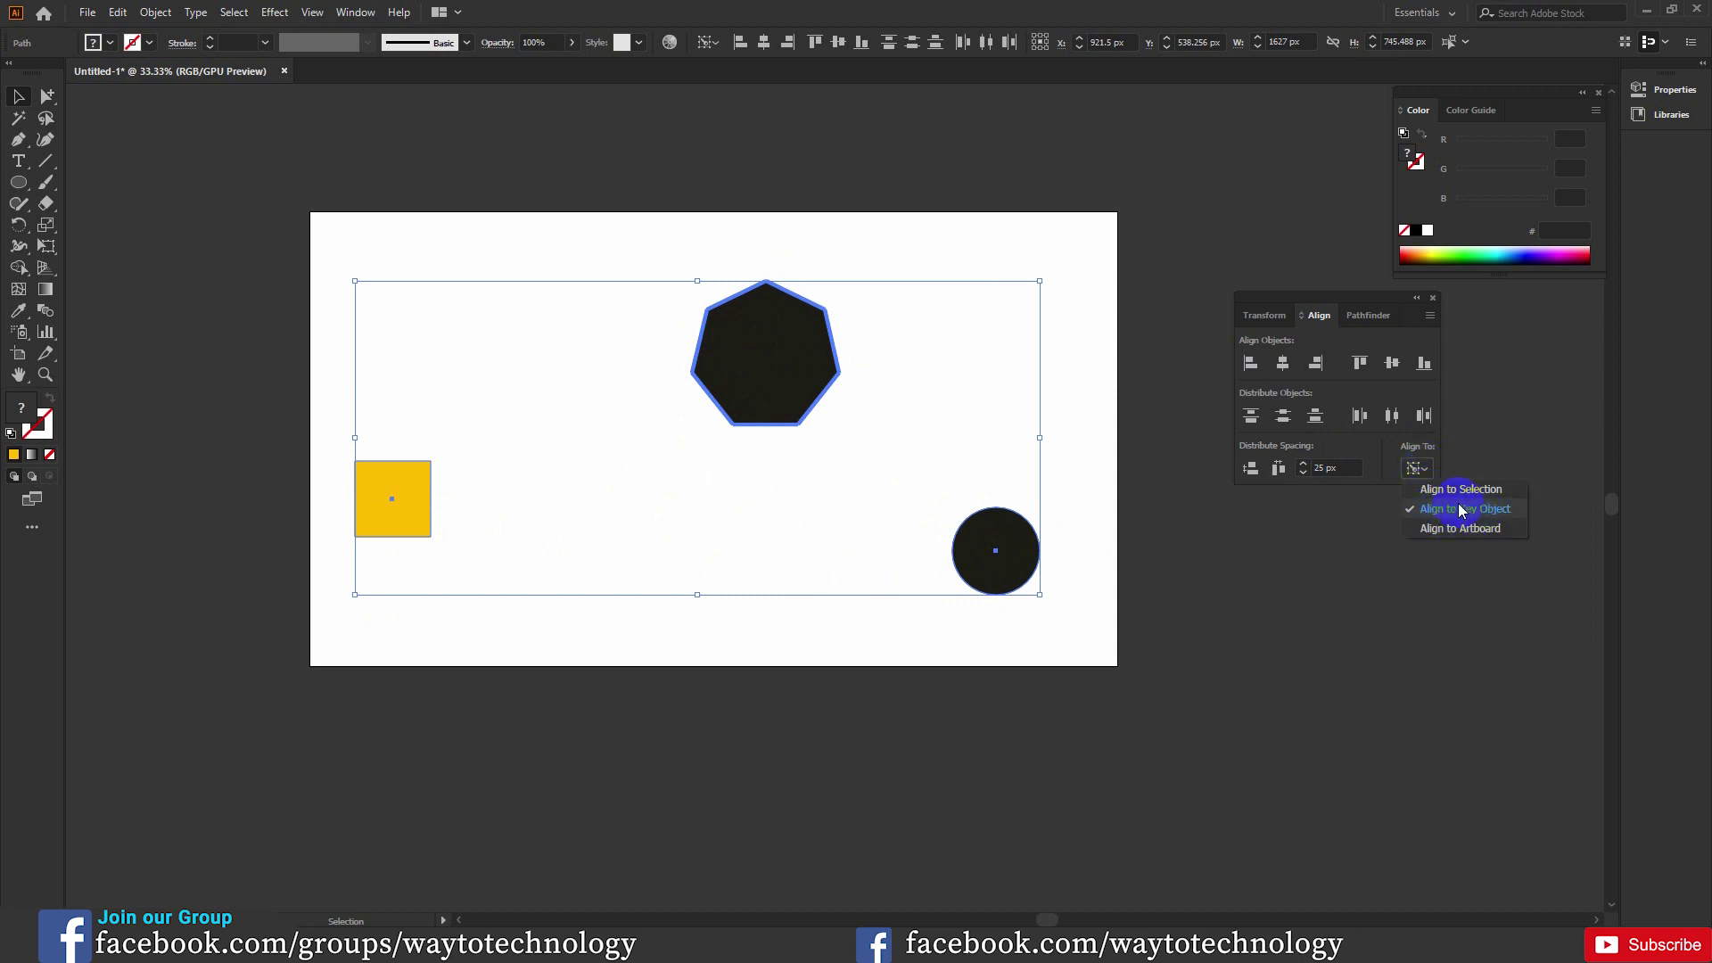
pyautogui.click(1426, 471)
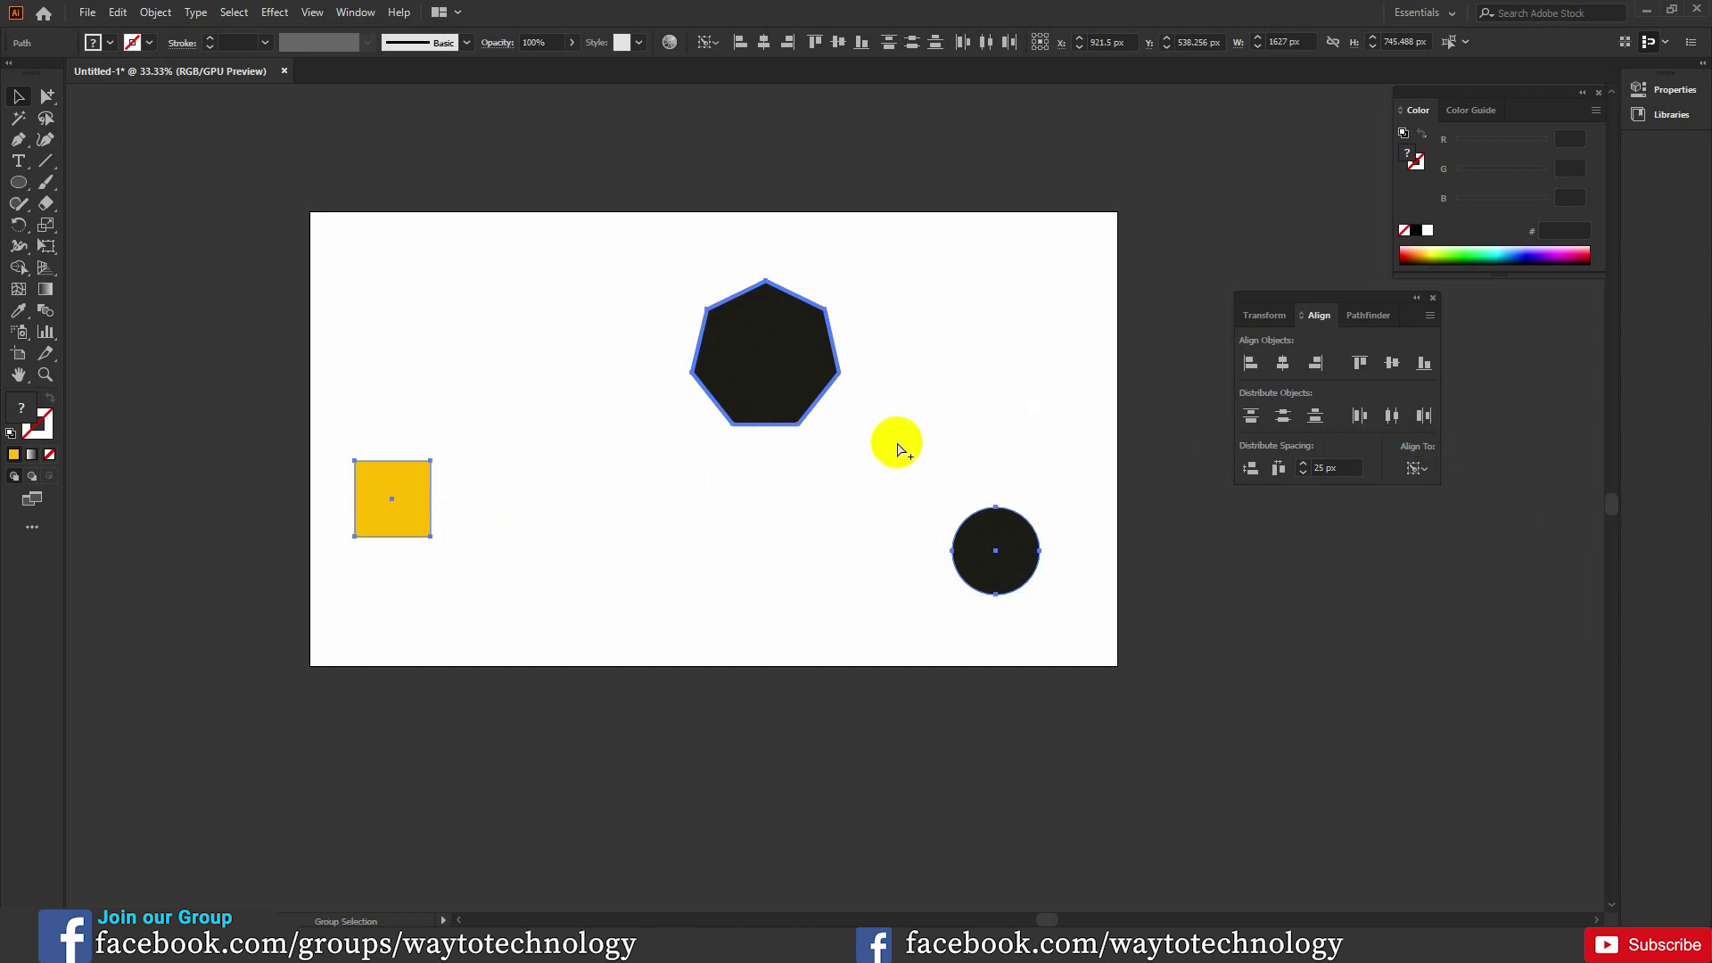
# - Undo the square's last move, reselect all three shapes and set the alignment reference to Align to Selection
pyautogui.hotkey('ctrl', 'z')
pyautogui.moveTo(375, 234); pyautogui.dragTo(1078, 634)
pyautogui.click(1420, 470)
pyautogui.click(1459, 499)
# - Align the three shapes by their vertical centers with the yellow square as key object, and undo that alignment
pyautogui.click(796, 386)
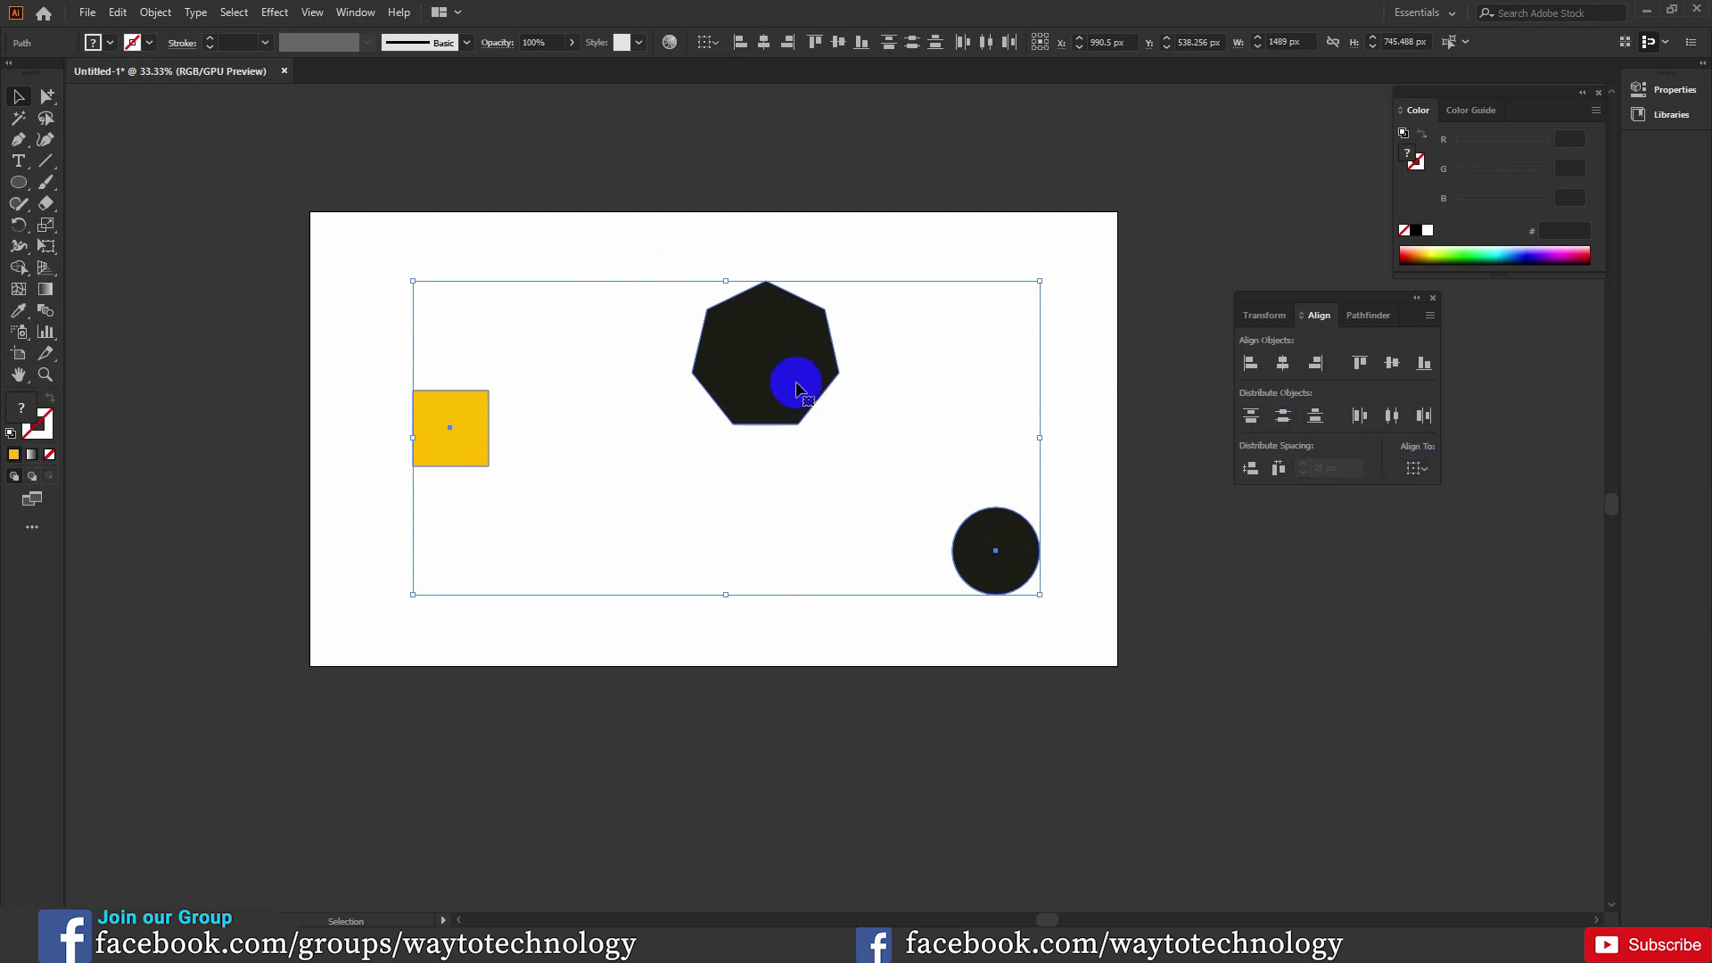
pyautogui.click(764, 363)
pyautogui.click(464, 434)
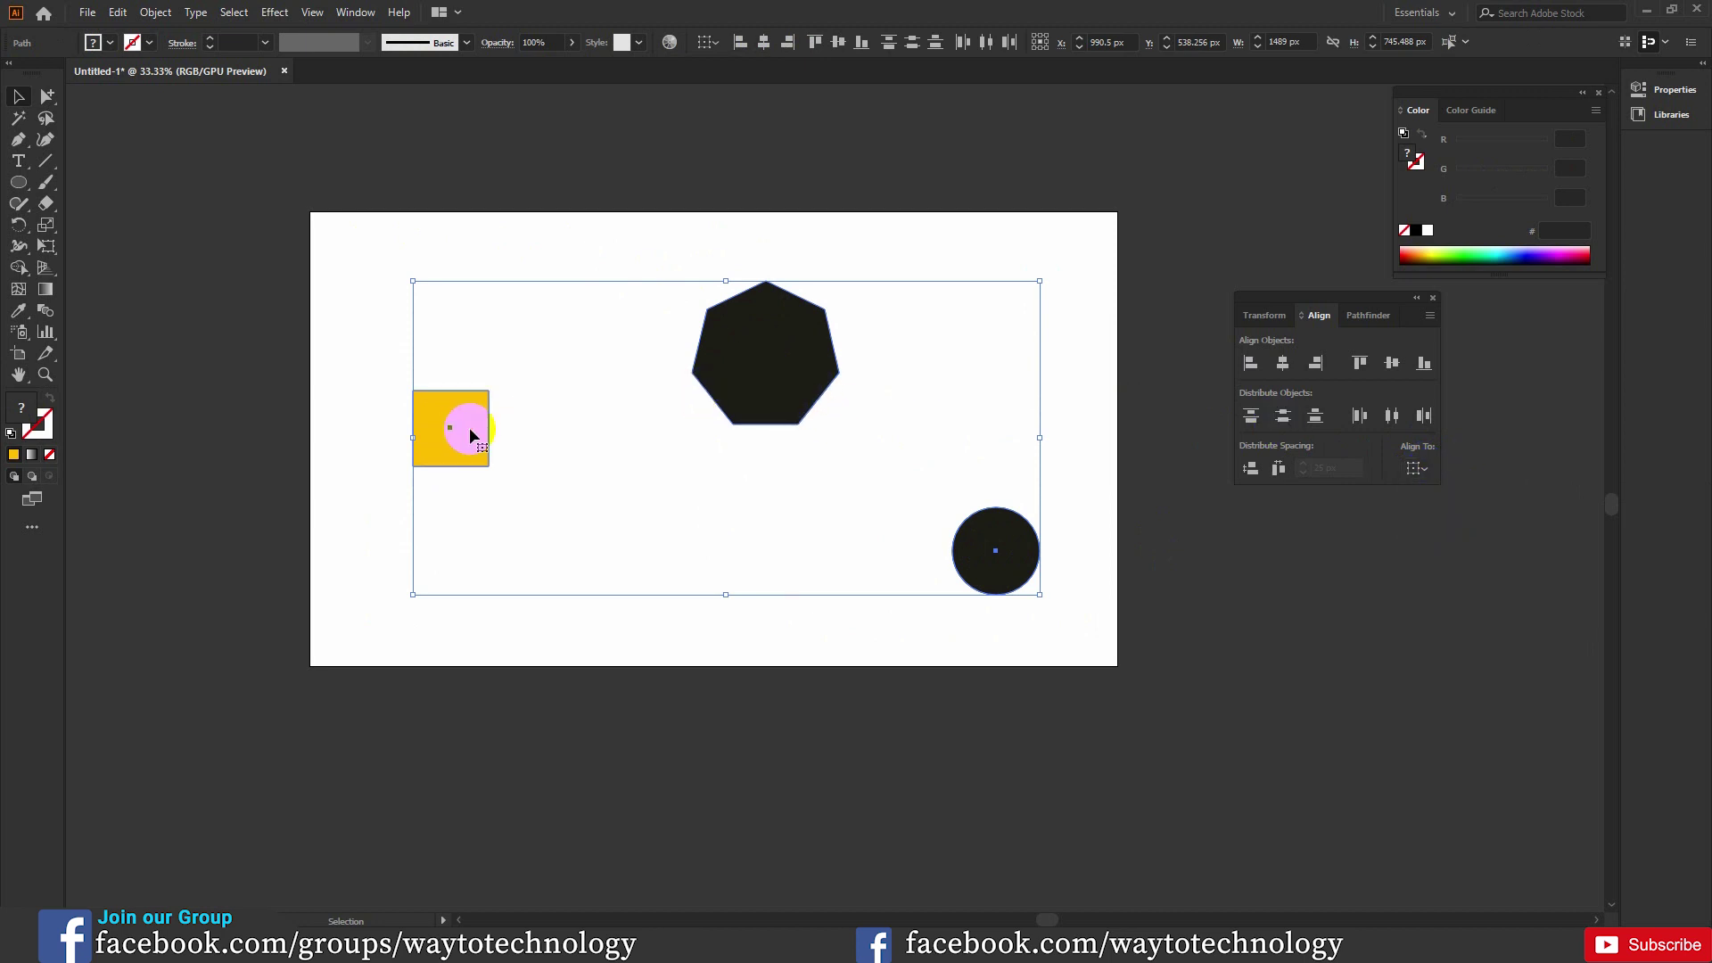
pyautogui.click(1423, 469)
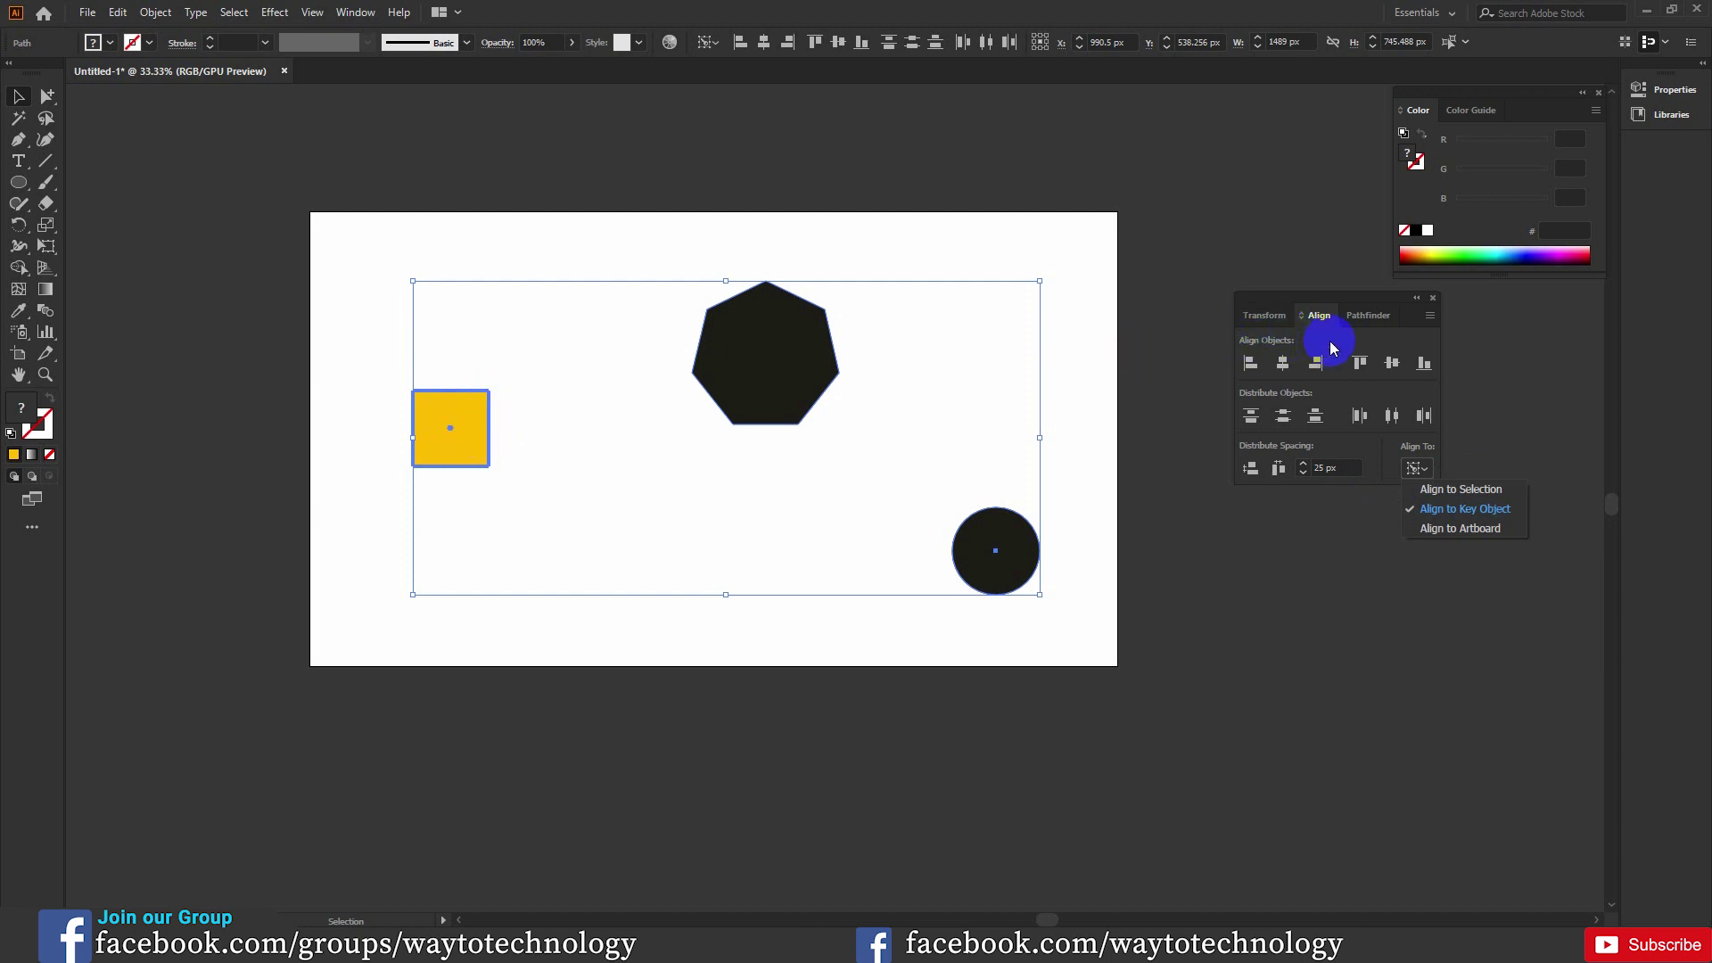
pyautogui.click(1394, 366)
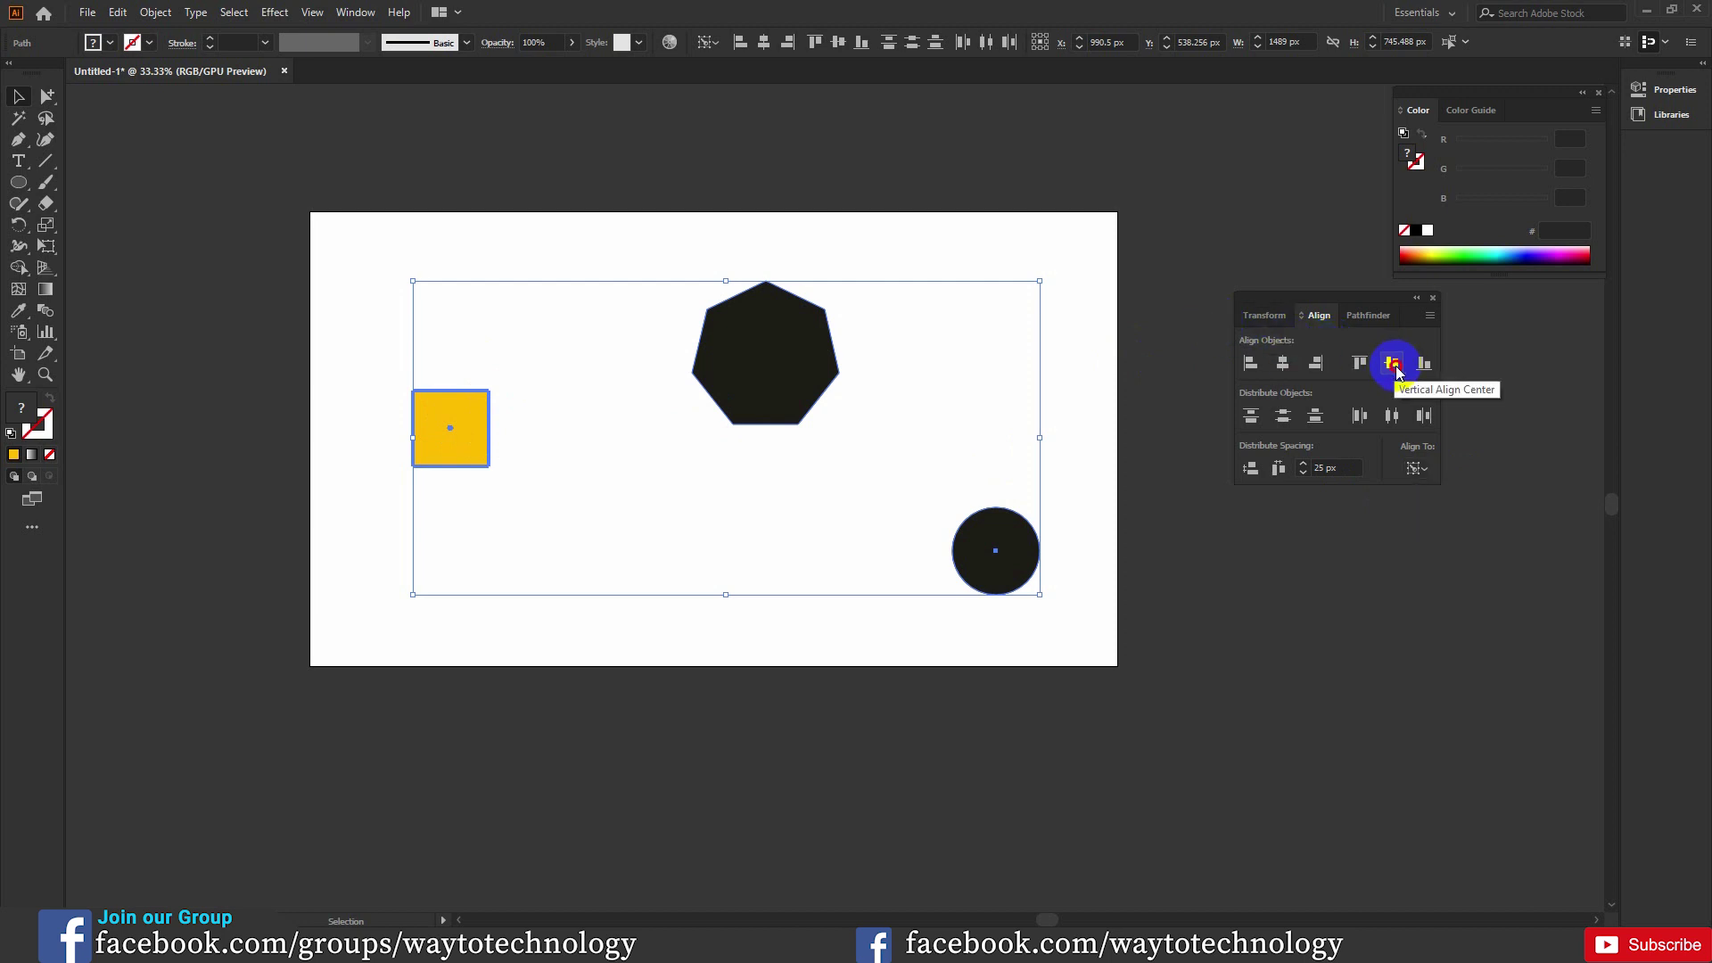
pyautogui.click(1394, 364)
pyautogui.click(732, 394)
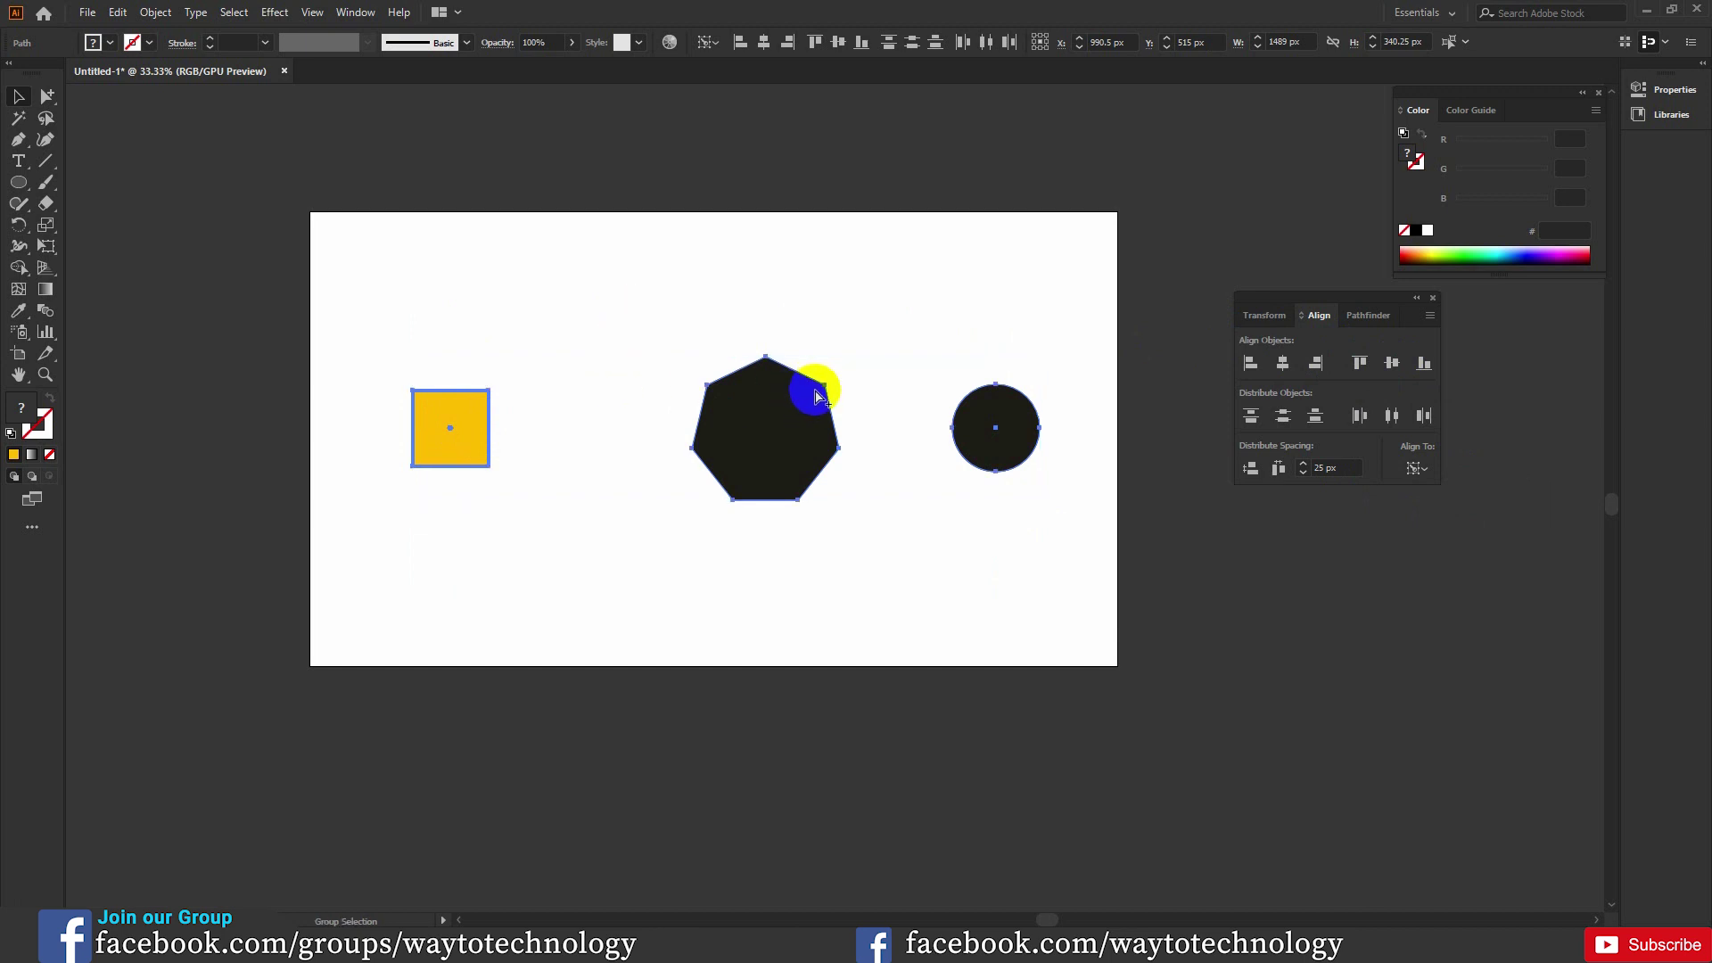
pyautogui.hotkey('ctrl', 'z')
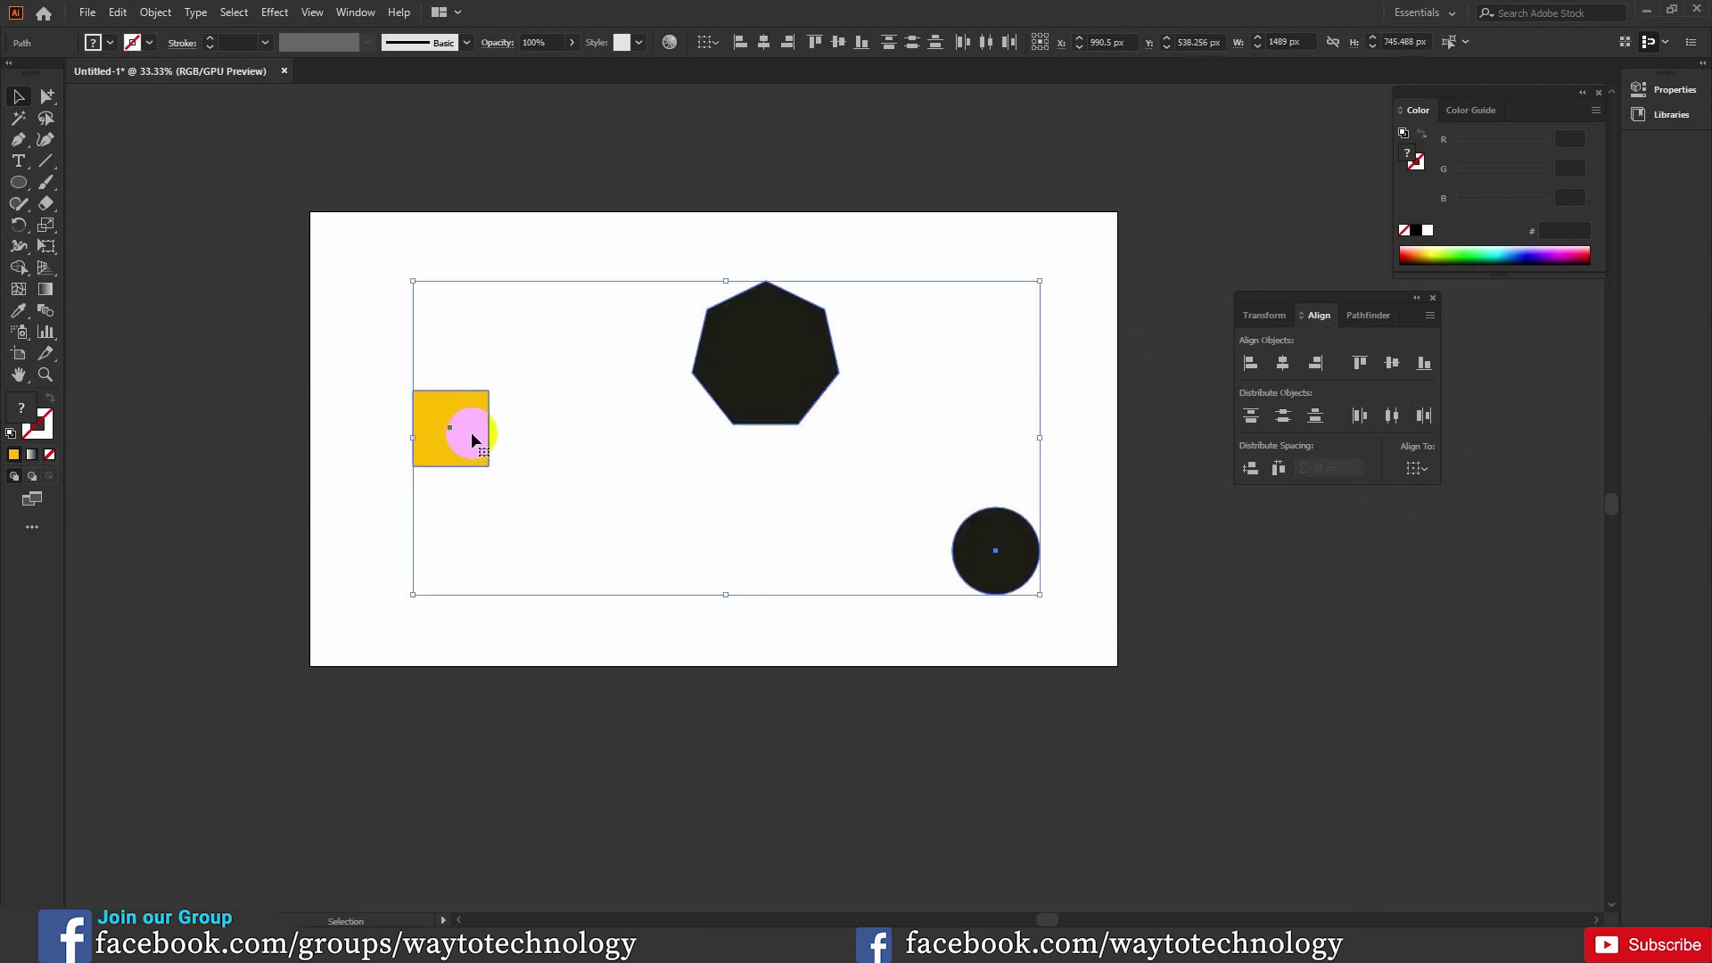
# - Move the heptagon up near the artboard's top edge and shift the square and the circle slightly down
pyautogui.click(688, 355)
pyautogui.moveTo(796, 339); pyautogui.dragTo(789, 282)
pyautogui.moveTo(482, 420); pyautogui.dragTo(462, 447)
pyautogui.moveTo(1001, 548); pyautogui.dragTo(1001, 584)
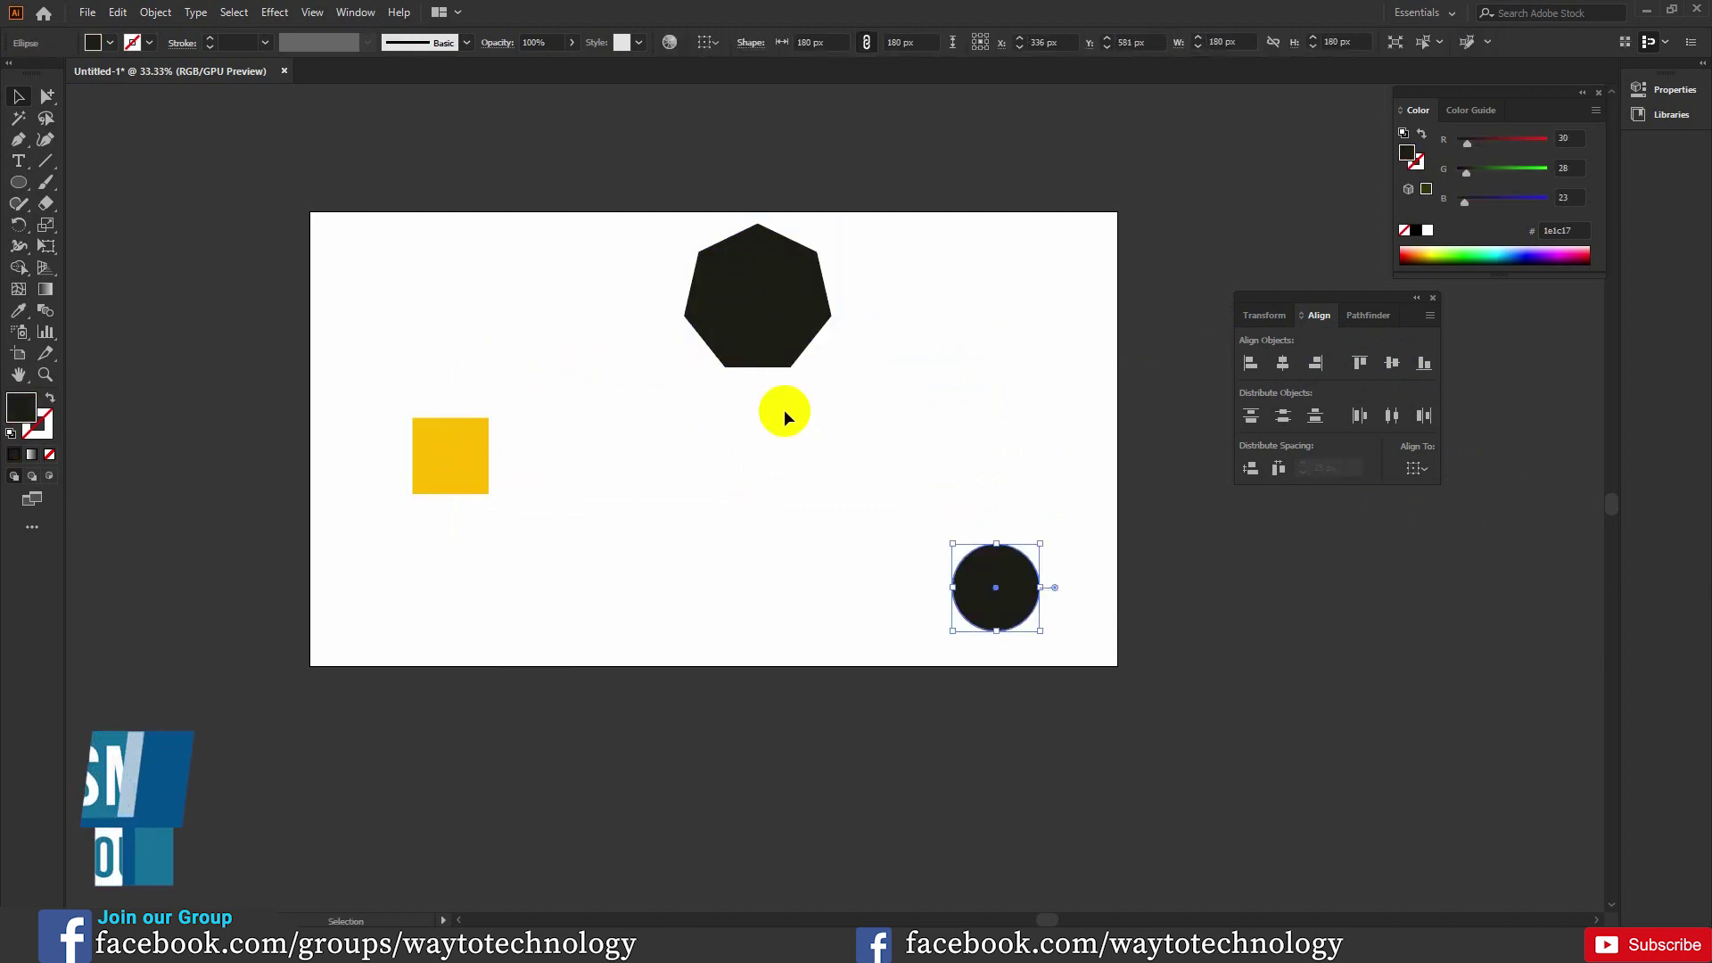
# - Align all three shapes by their horizontal centers with the yellow square as key object
pyautogui.moveTo(374, 275); pyautogui.dragTo(1042, 615)
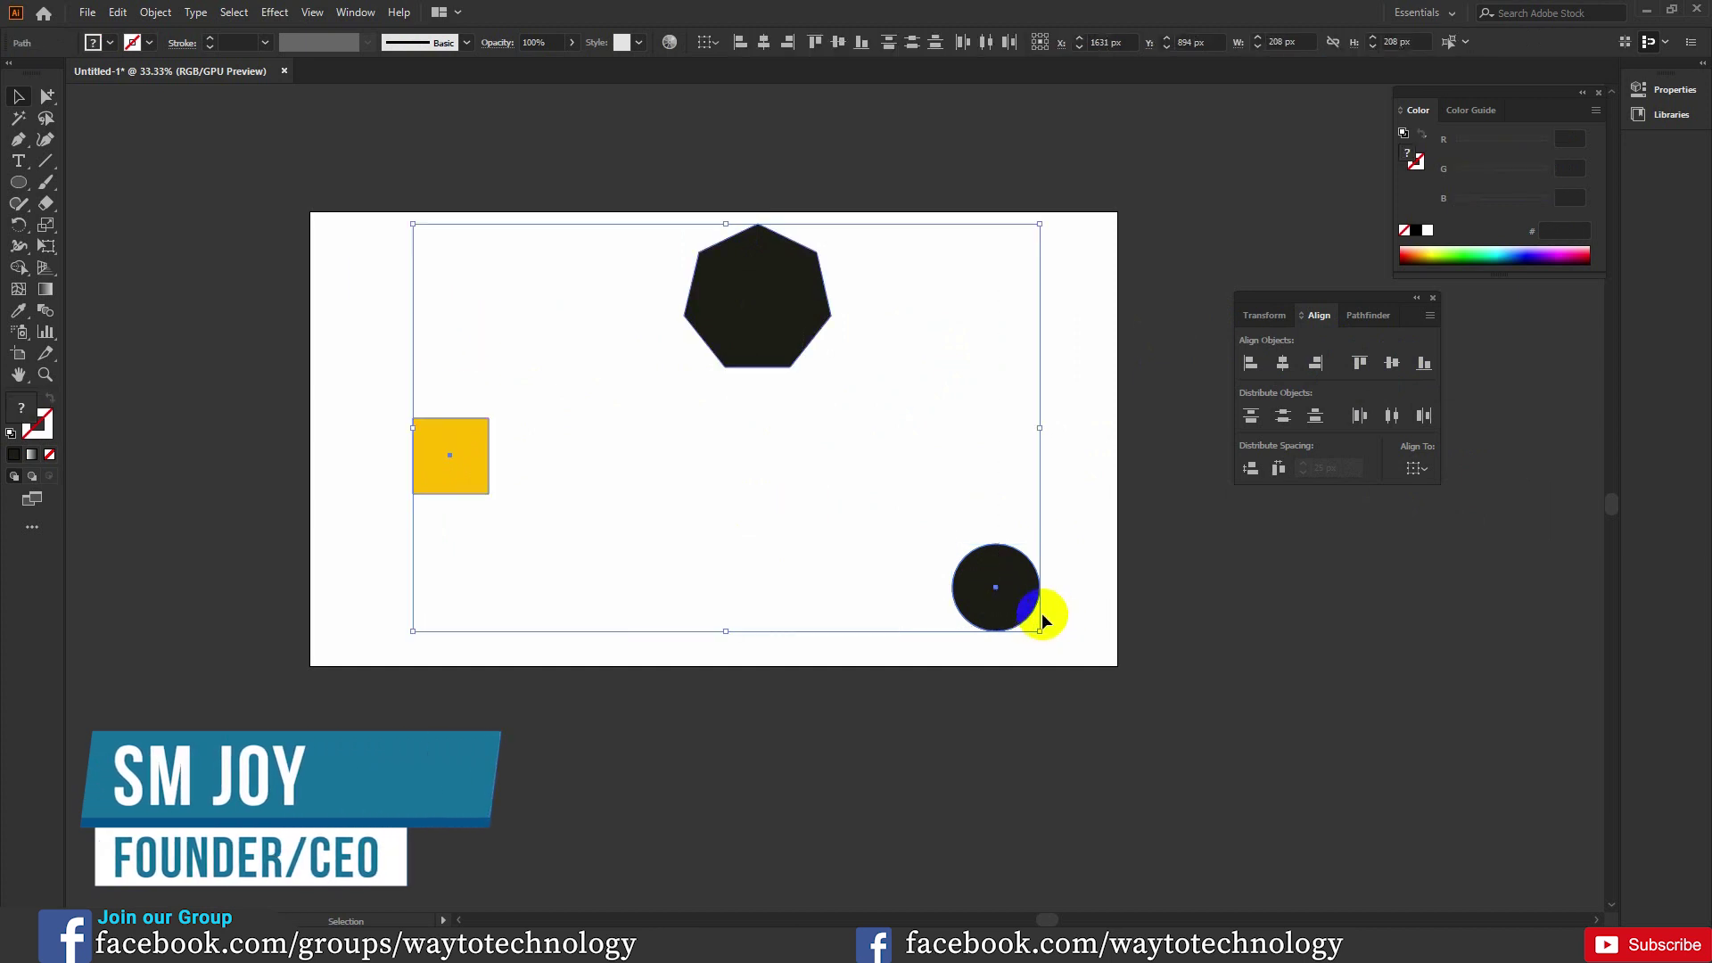
pyautogui.click(479, 468)
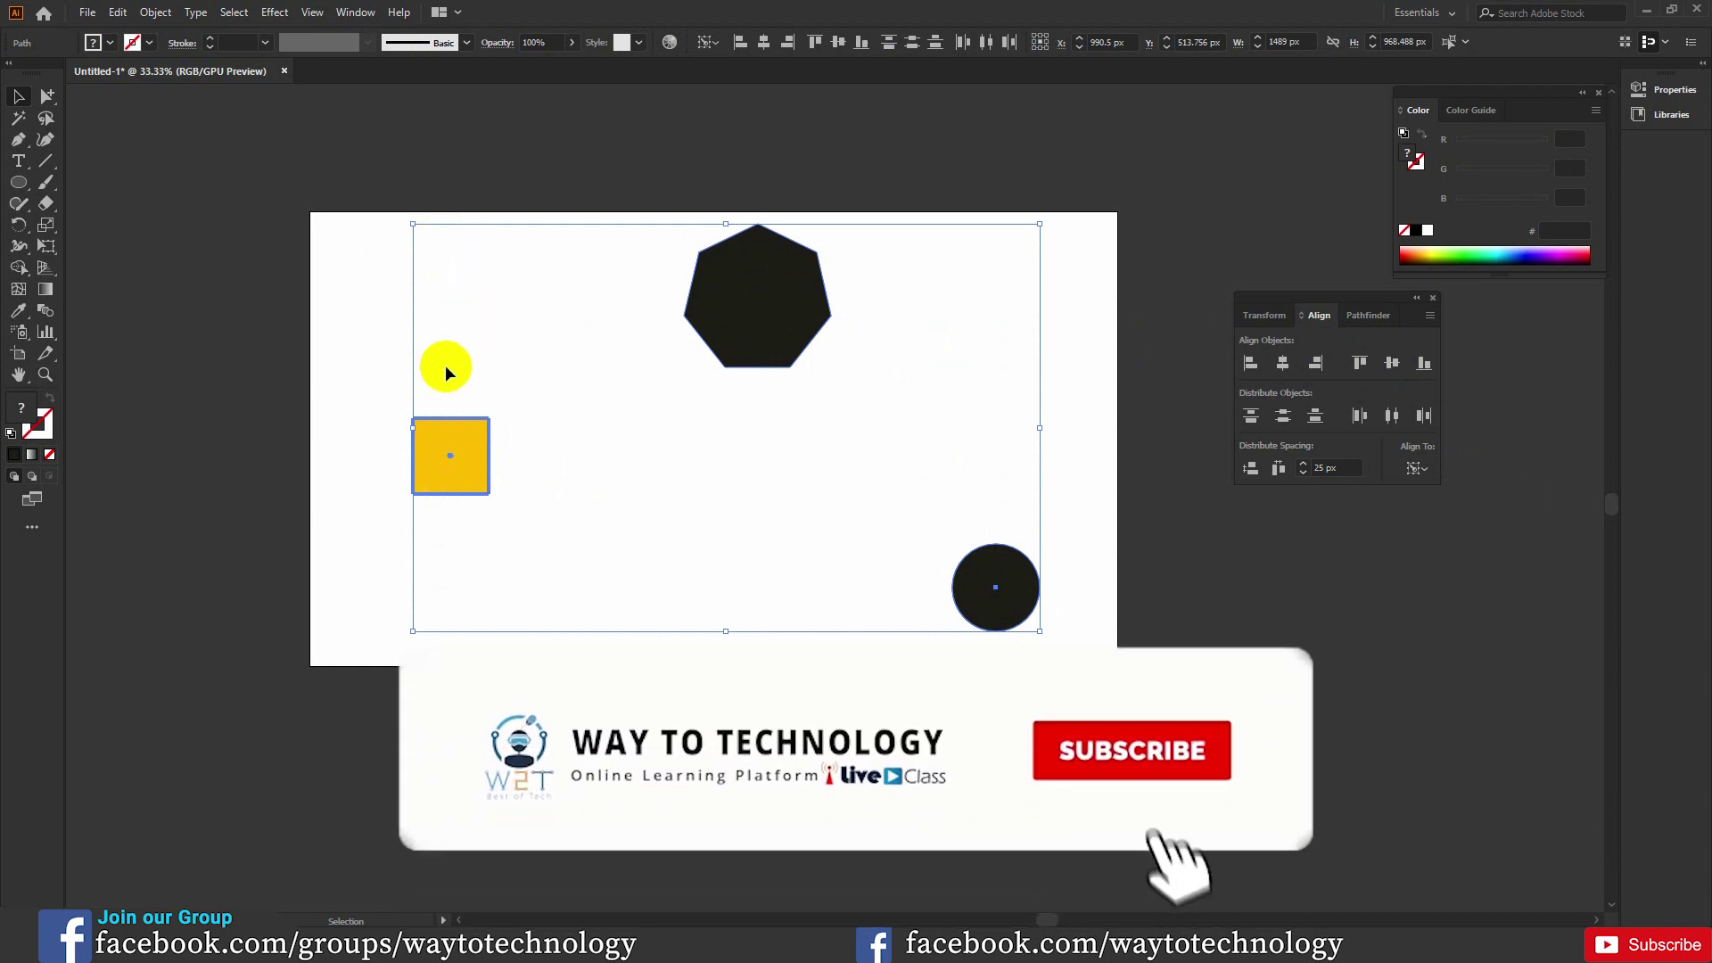
pyautogui.click(1285, 368)
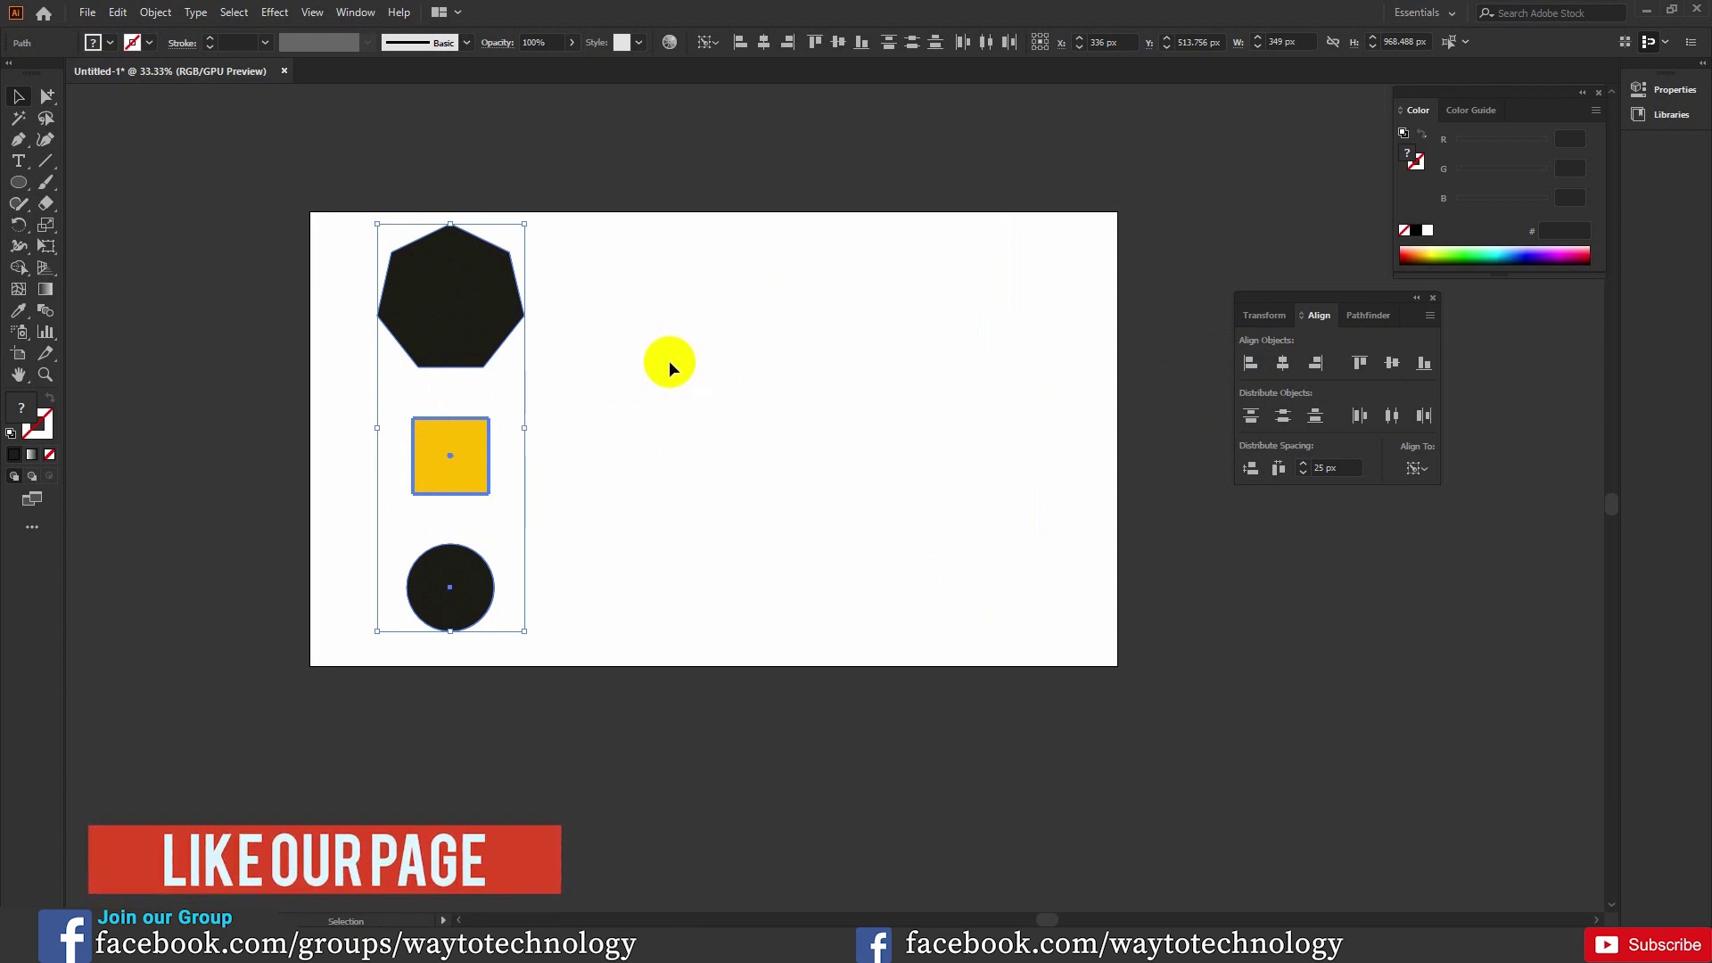
# - Delete the three shapes and draw a vertical line about 447 px tall near the artboard's left edge
pyautogui.press('Delete')
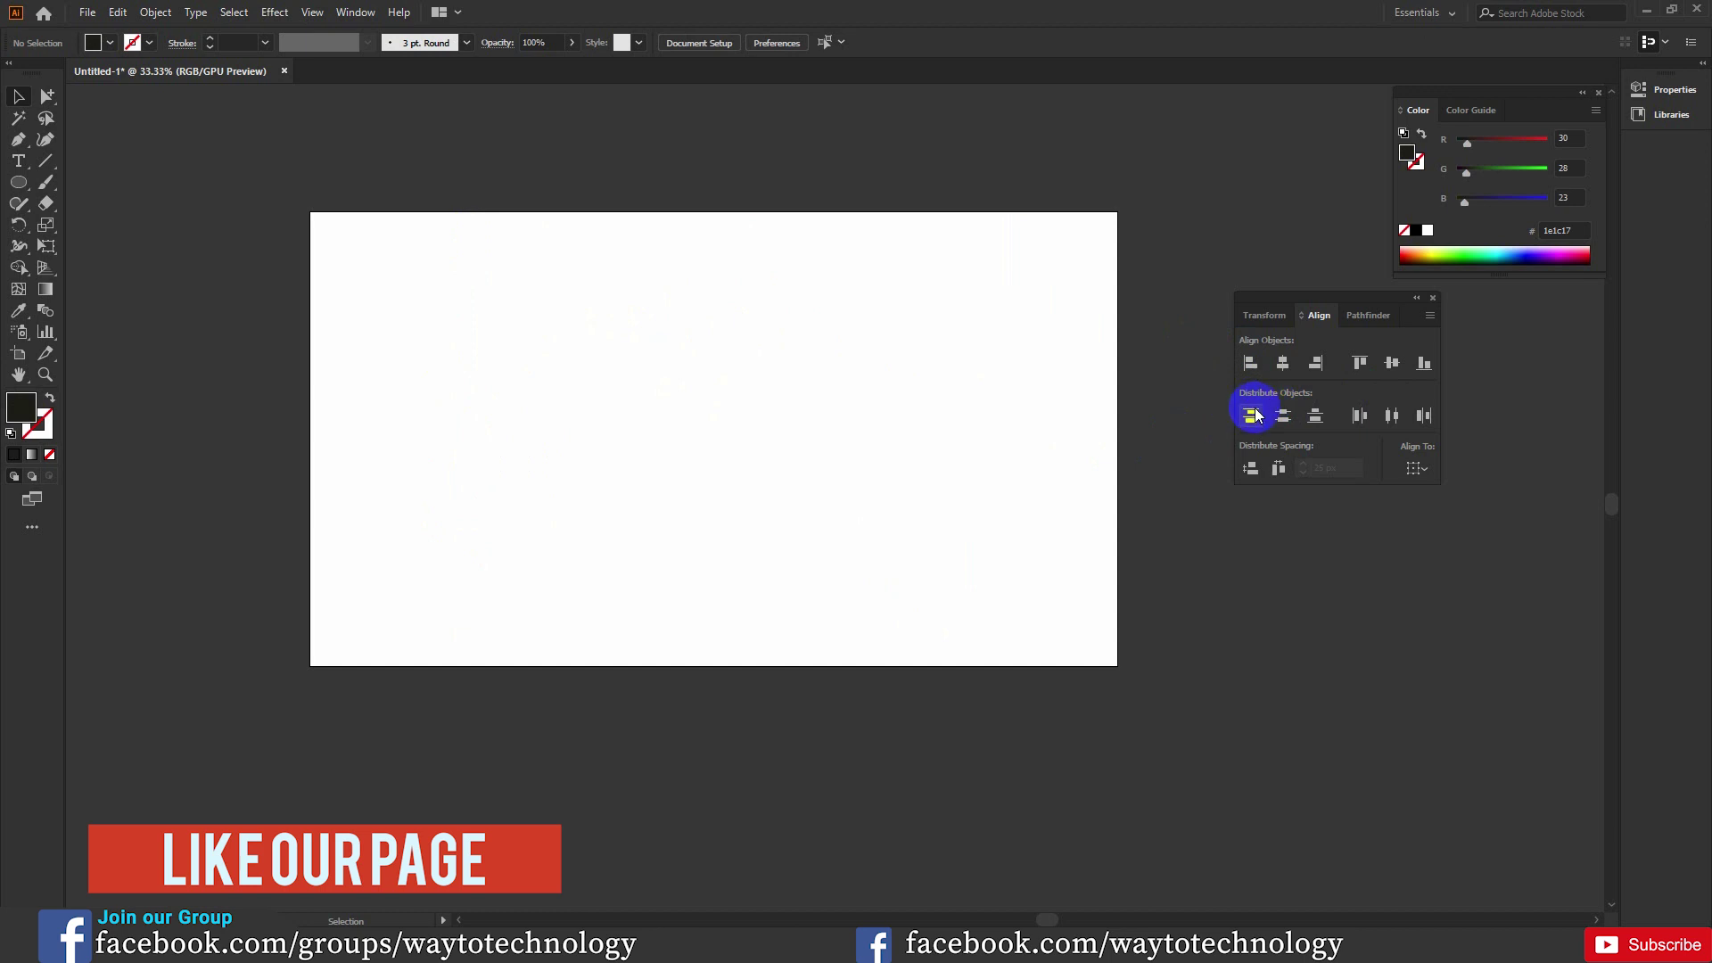
pyautogui.moveTo(46, 160); pyautogui.dragTo(104, 164)
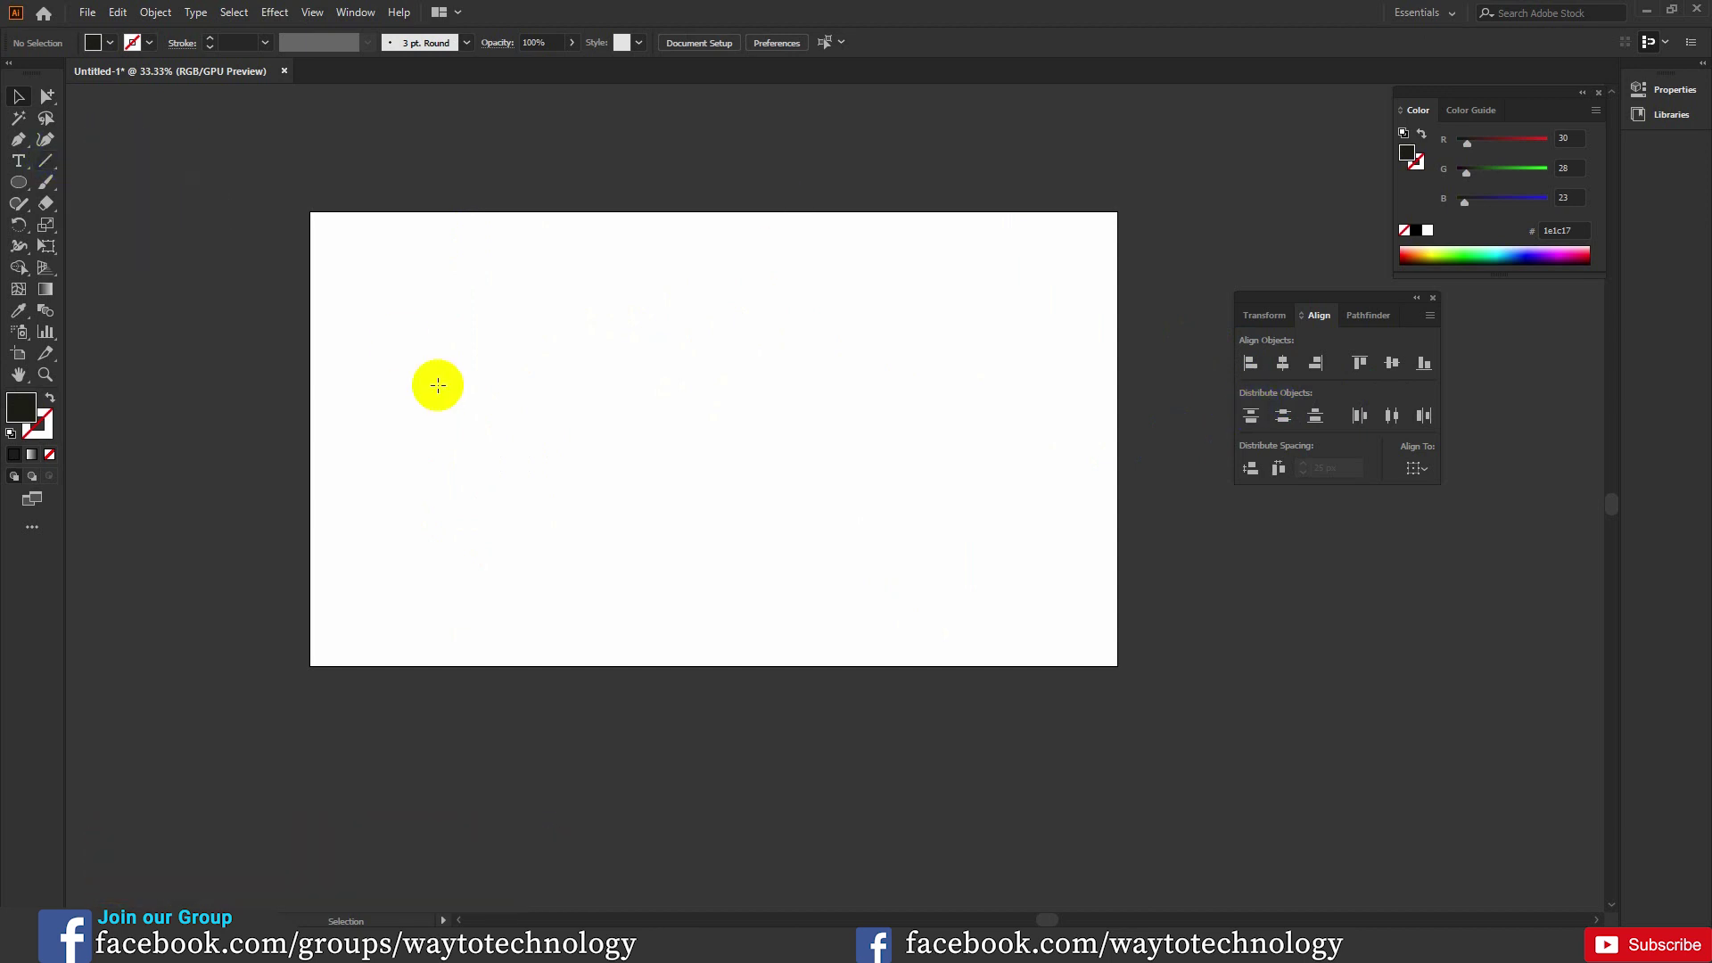
pyautogui.moveTo(370, 324); pyautogui.dragTo(378, 512)
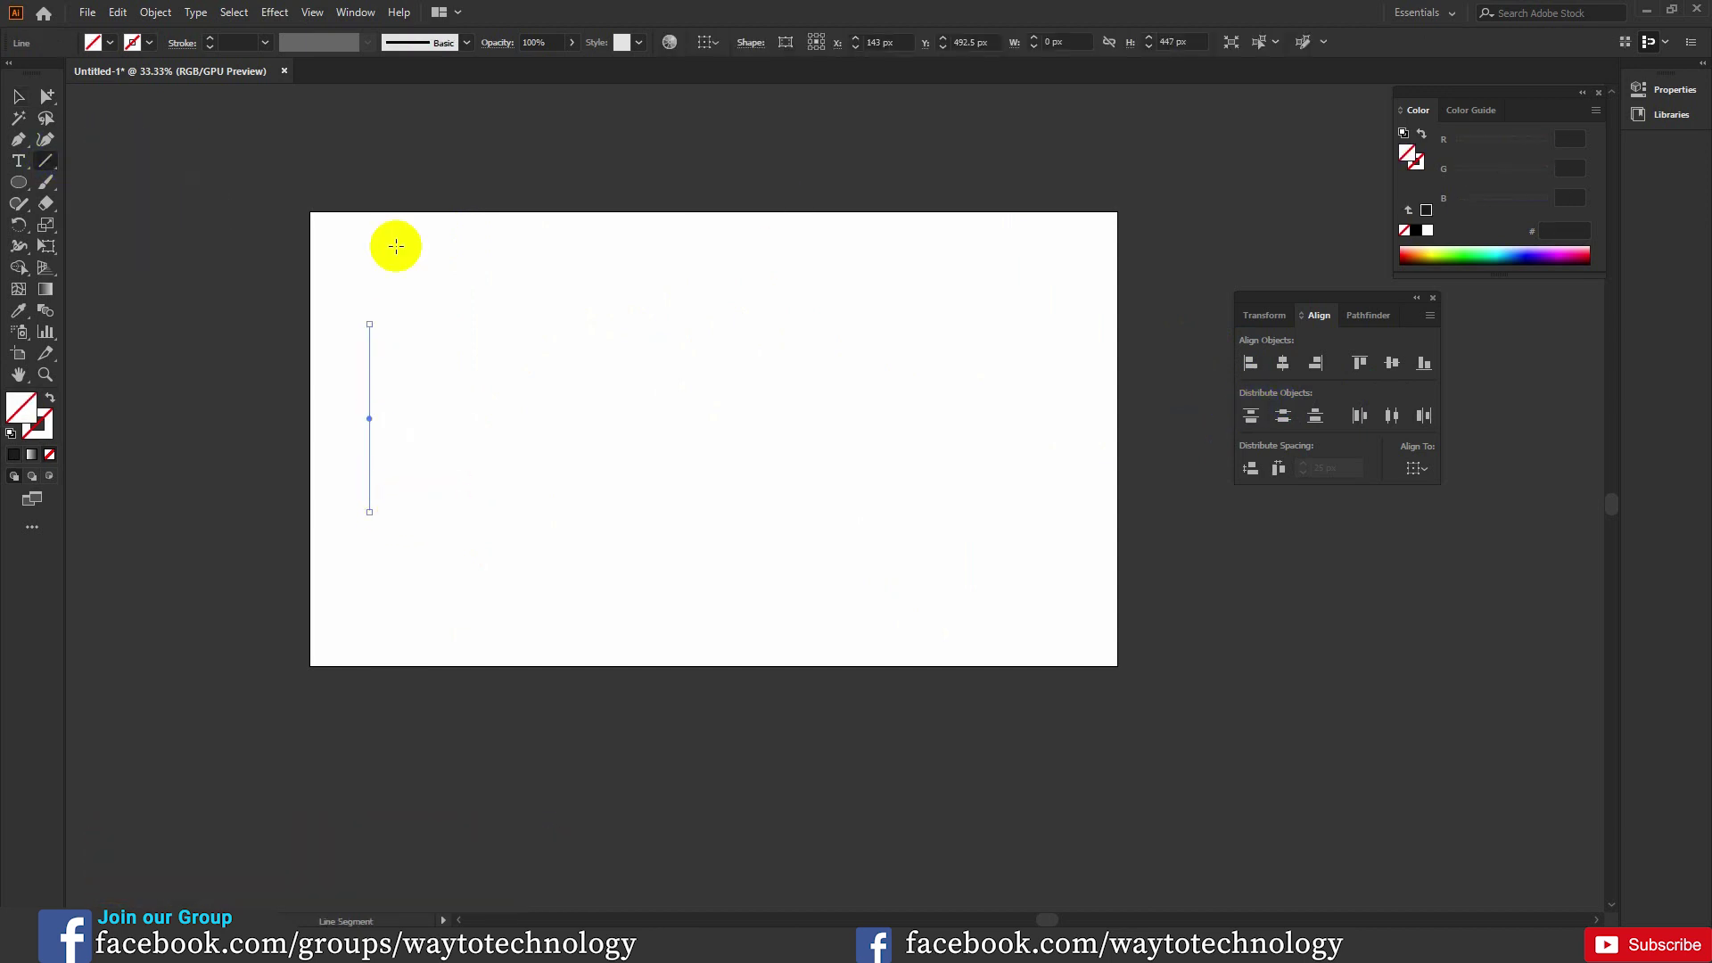
# - Set the vertical line's stroke weight to 2 pt
pyautogui.click(210, 40)
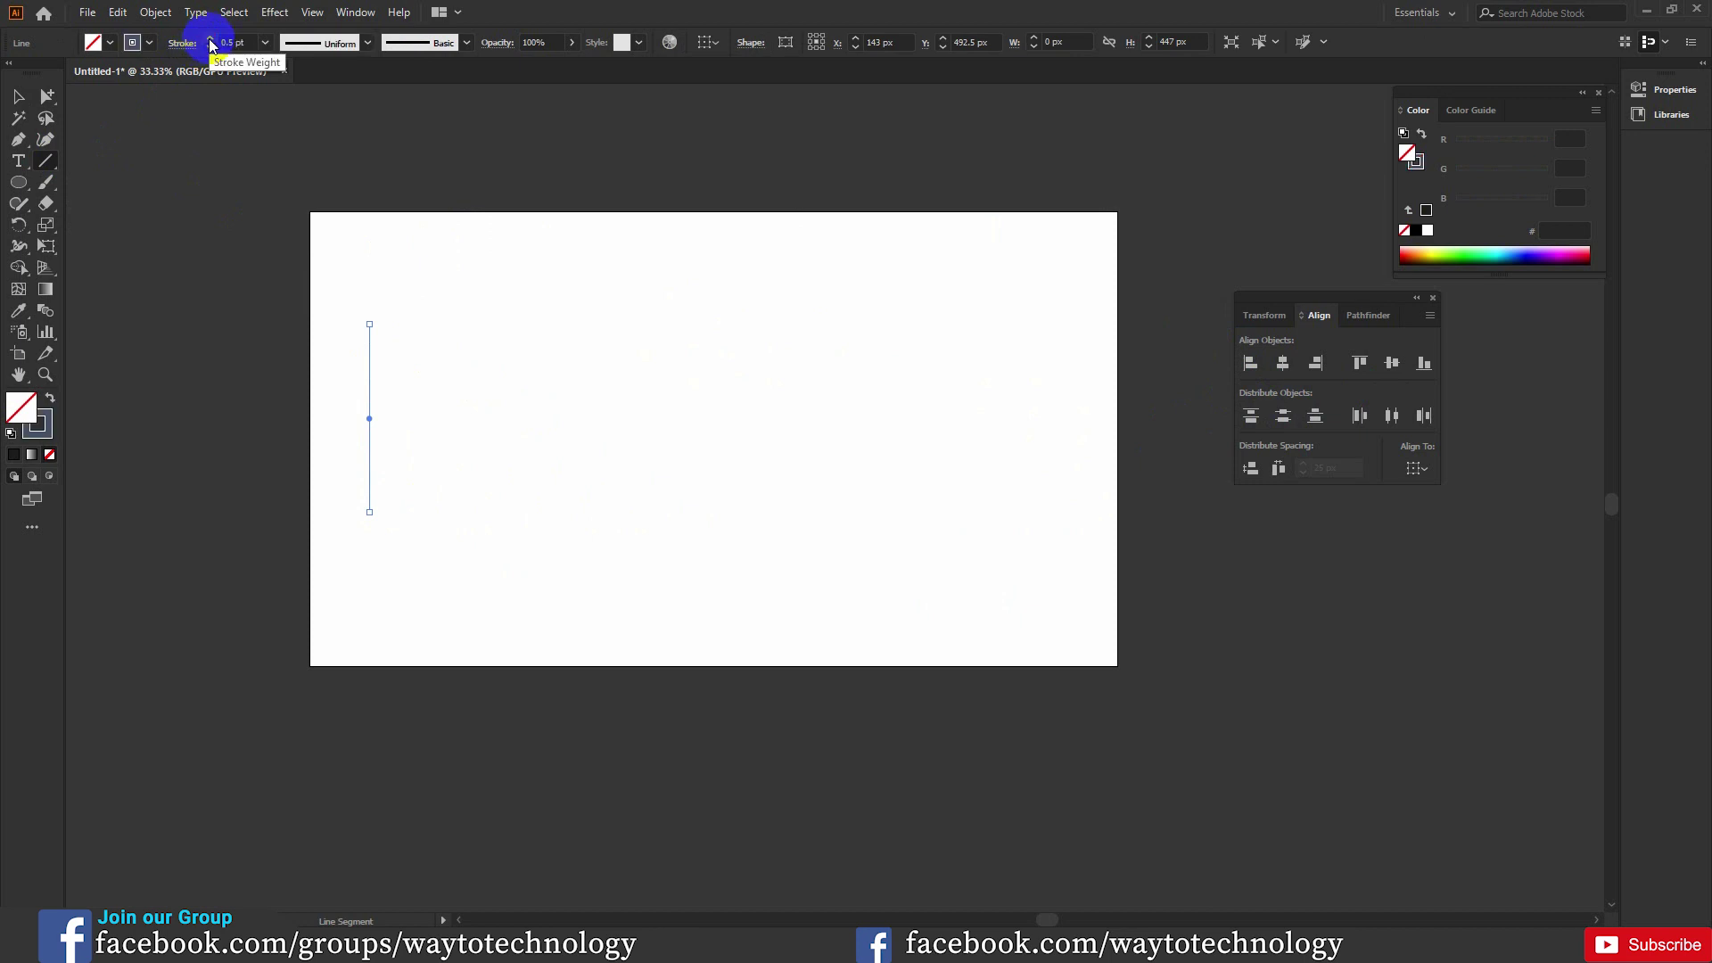
pyautogui.click(210, 40)
pyautogui.click(211, 40)
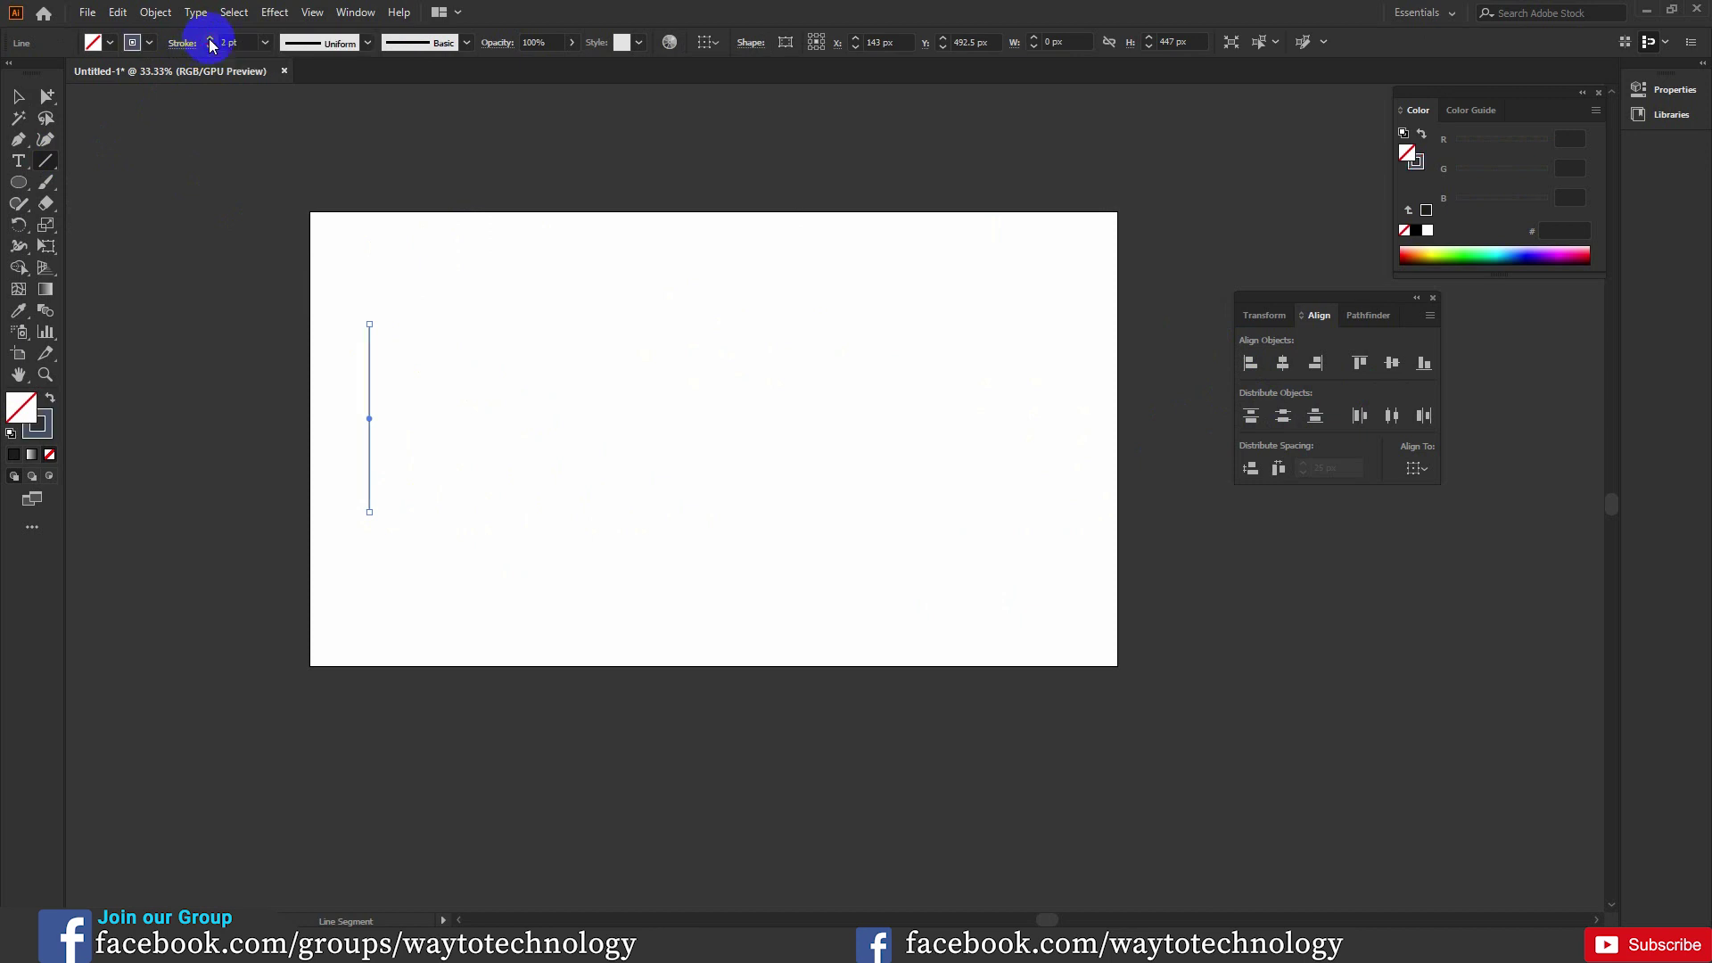
# - Duplicate the line a short distance to its right and repeat the copy until evenly spaced lines span the artboard
pyautogui.click(18, 96)
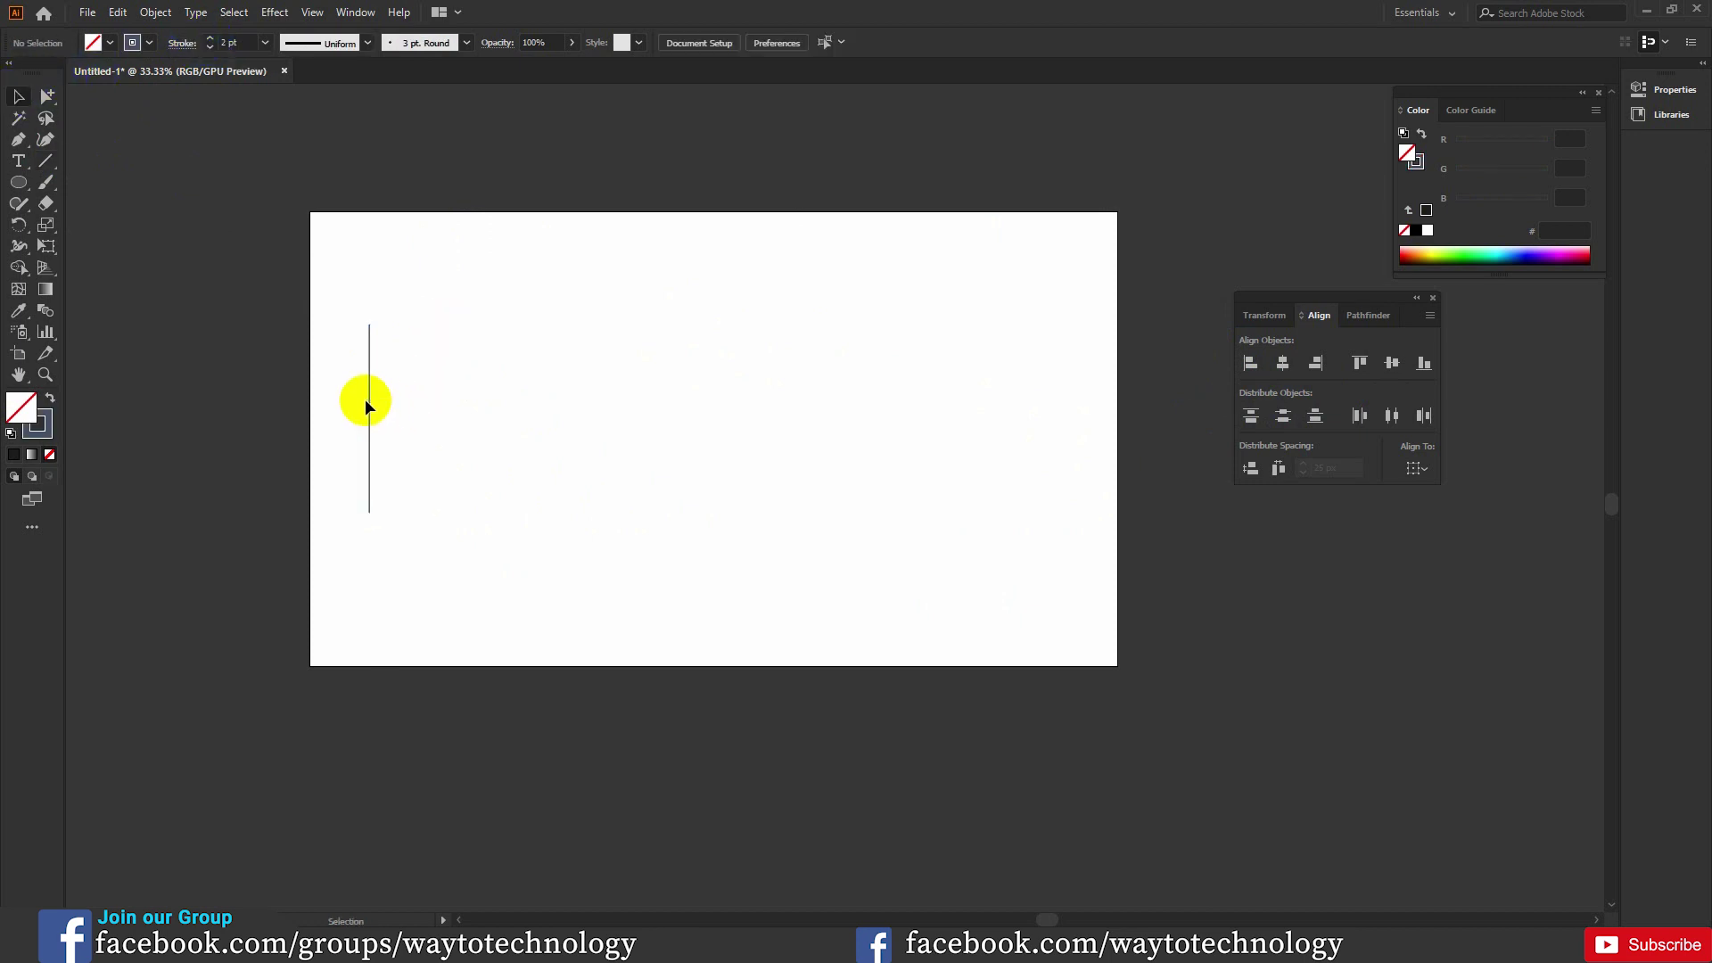
pyautogui.moveTo(368, 393)
pyautogui.mouseDown()
pyautogui.moveTo(351, 378)
pyautogui.moveTo(375, 381)
pyautogui.mouseUp()
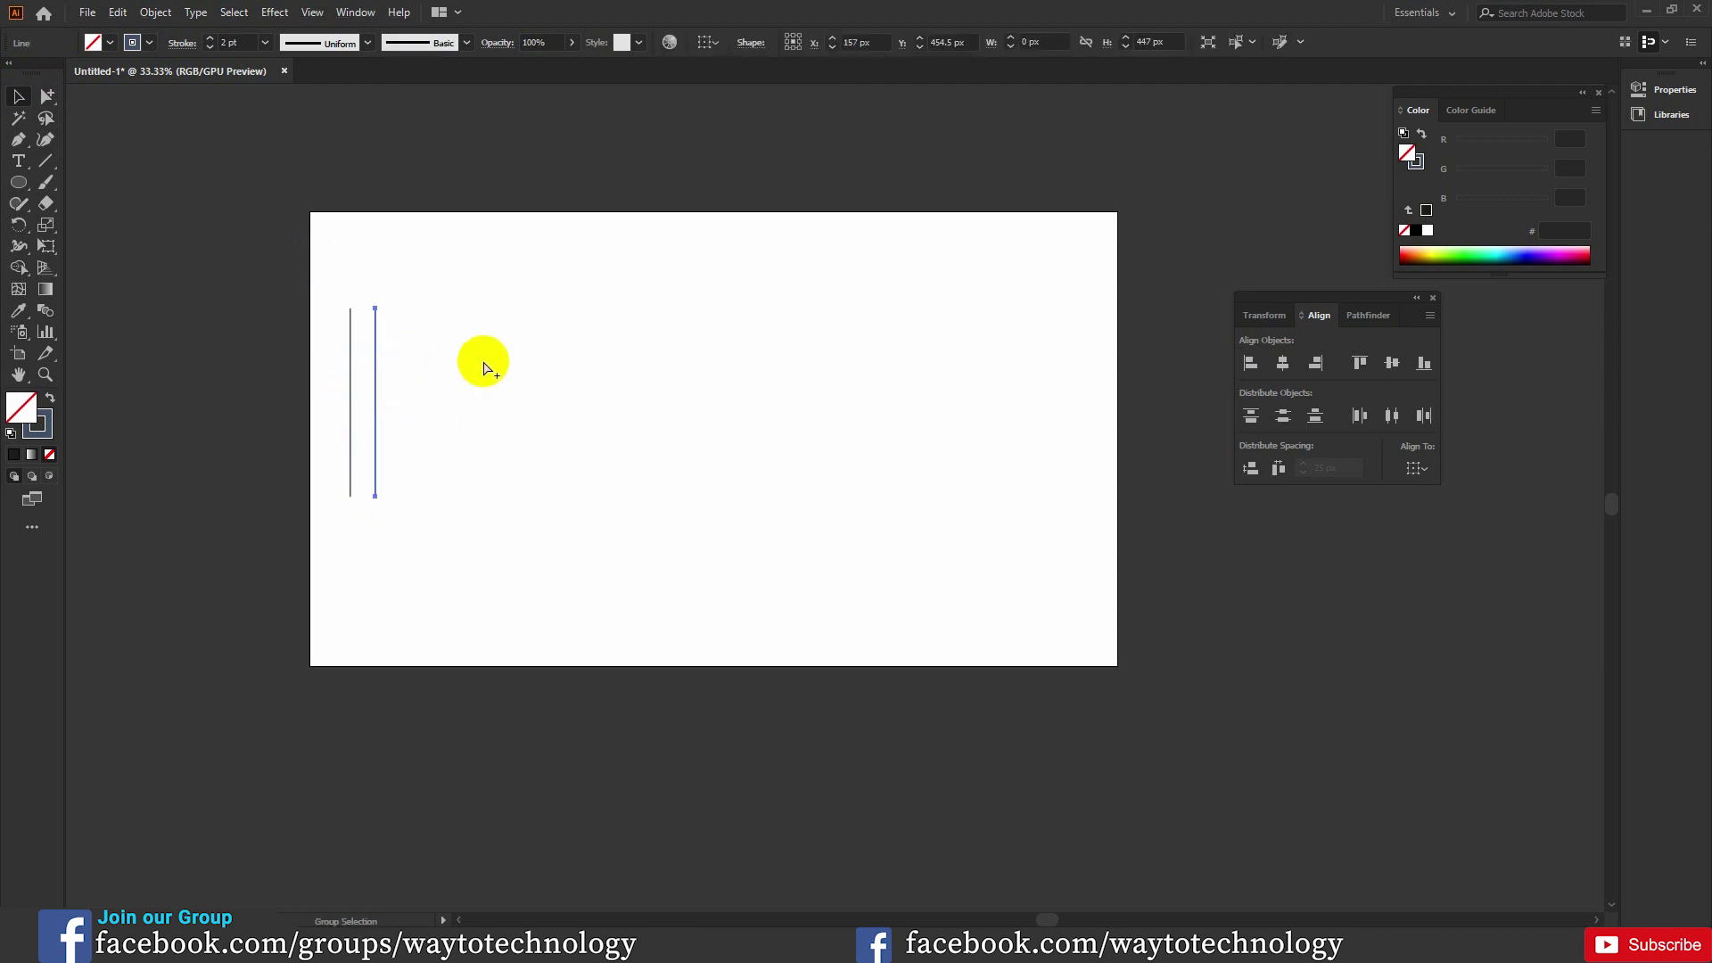
pyautogui.hotkey('ctrl', 'd')
pyautogui.hotkey('ctrl', 'd')
pyautogui.hotkey('ctrl', 'd')
pyautogui.hotkey('ctrl', 'd')
pyautogui.hotkey('ctrl', 'd')
pyautogui.hotkey('ctrl', 'd')
pyautogui.hotkey('ctrl', 'd')
pyautogui.hotkey('ctrl', 'd')
pyautogui.hotkey('ctrl', 'd')
pyautogui.hotkey('ctrl', 'd')
pyautogui.hotkey('ctrl', 'd')
pyautogui.hotkey('ctrl', 'd')
pyautogui.hotkey('ctrl', 'd')
pyautogui.hotkey('ctrl', 'd')
pyautogui.hotkey('ctrl', 'd')
pyautogui.hotkey('ctrl', 'd')
pyautogui.hotkey('ctrl', 'd')
pyautogui.hotkey('ctrl', 'd')
pyautogui.hotkey('ctrl', 'd')
pyautogui.hotkey('ctrl', 'd')
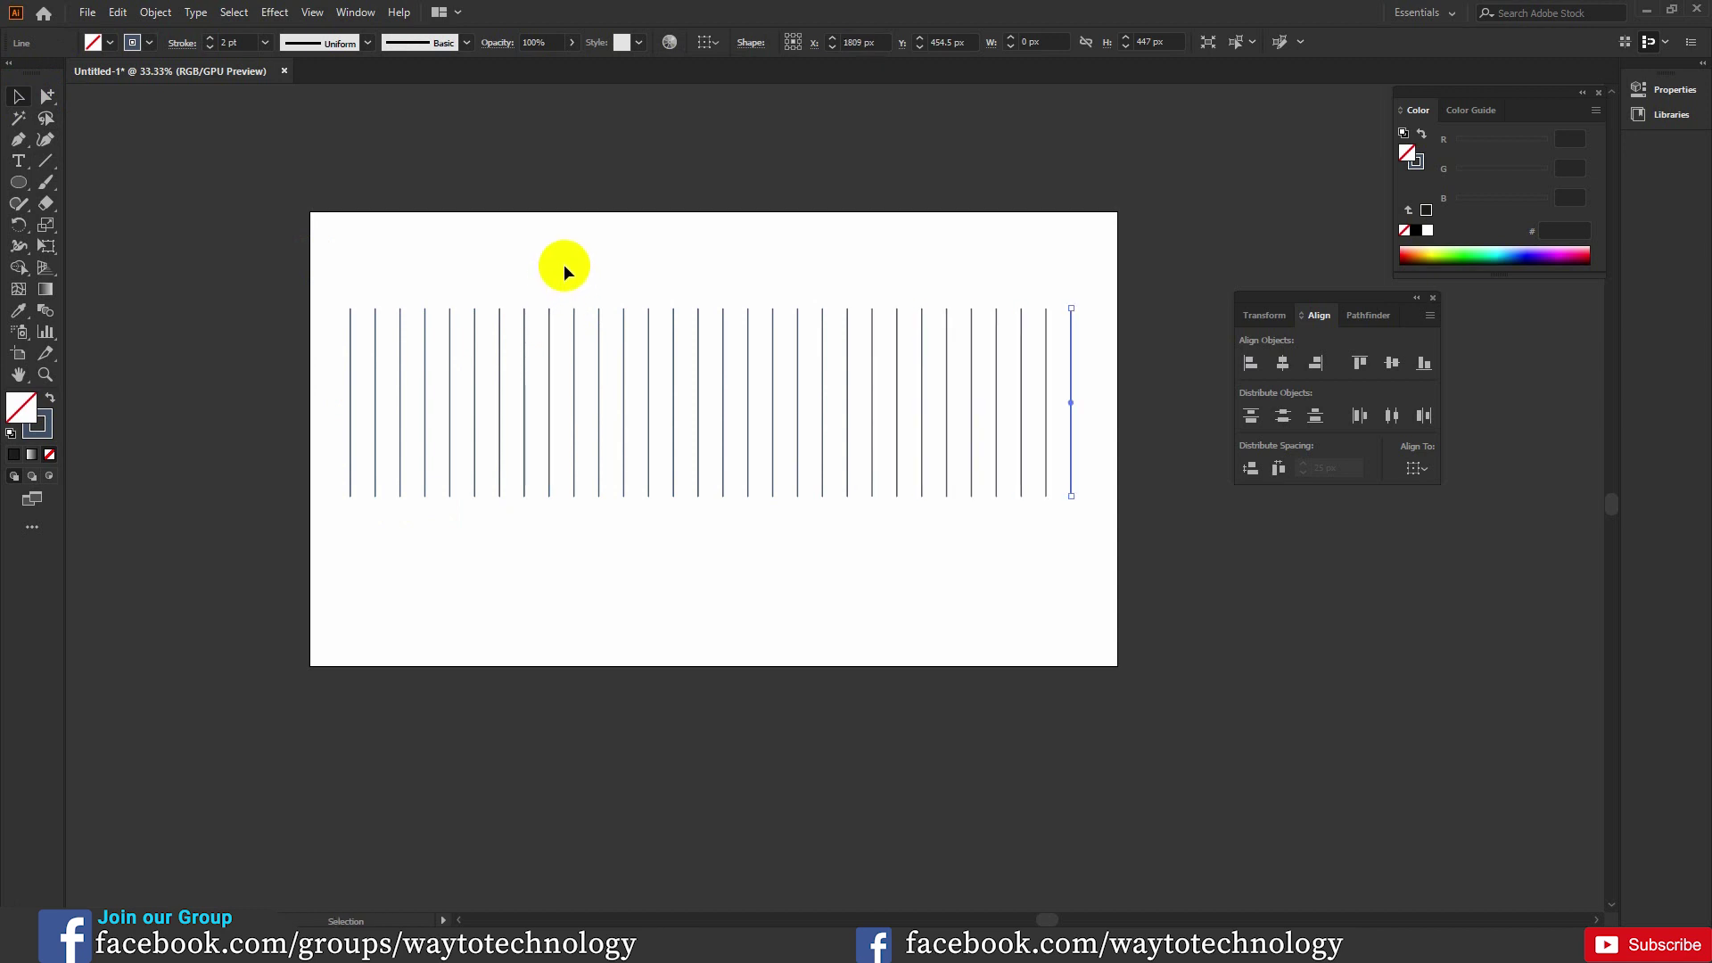
# - Scatter the vertical lines across the artboard at uneven heights and irregular horizontal spacing
pyautogui.moveTo(373, 344); pyautogui.dragTo(367, 293)
pyautogui.moveTo(430, 413); pyautogui.dragTo(421, 458)
pyautogui.moveTo(449, 385); pyautogui.dragTo(566, 421)
pyautogui.moveTo(597, 363); pyautogui.dragTo(762, 366)
pyautogui.moveTo(821, 425); pyautogui.dragTo(919, 482)
pyautogui.moveTo(945, 403); pyautogui.dragTo(984, 357)
pyautogui.moveTo(1046, 410); pyautogui.dragTo(1063, 370)
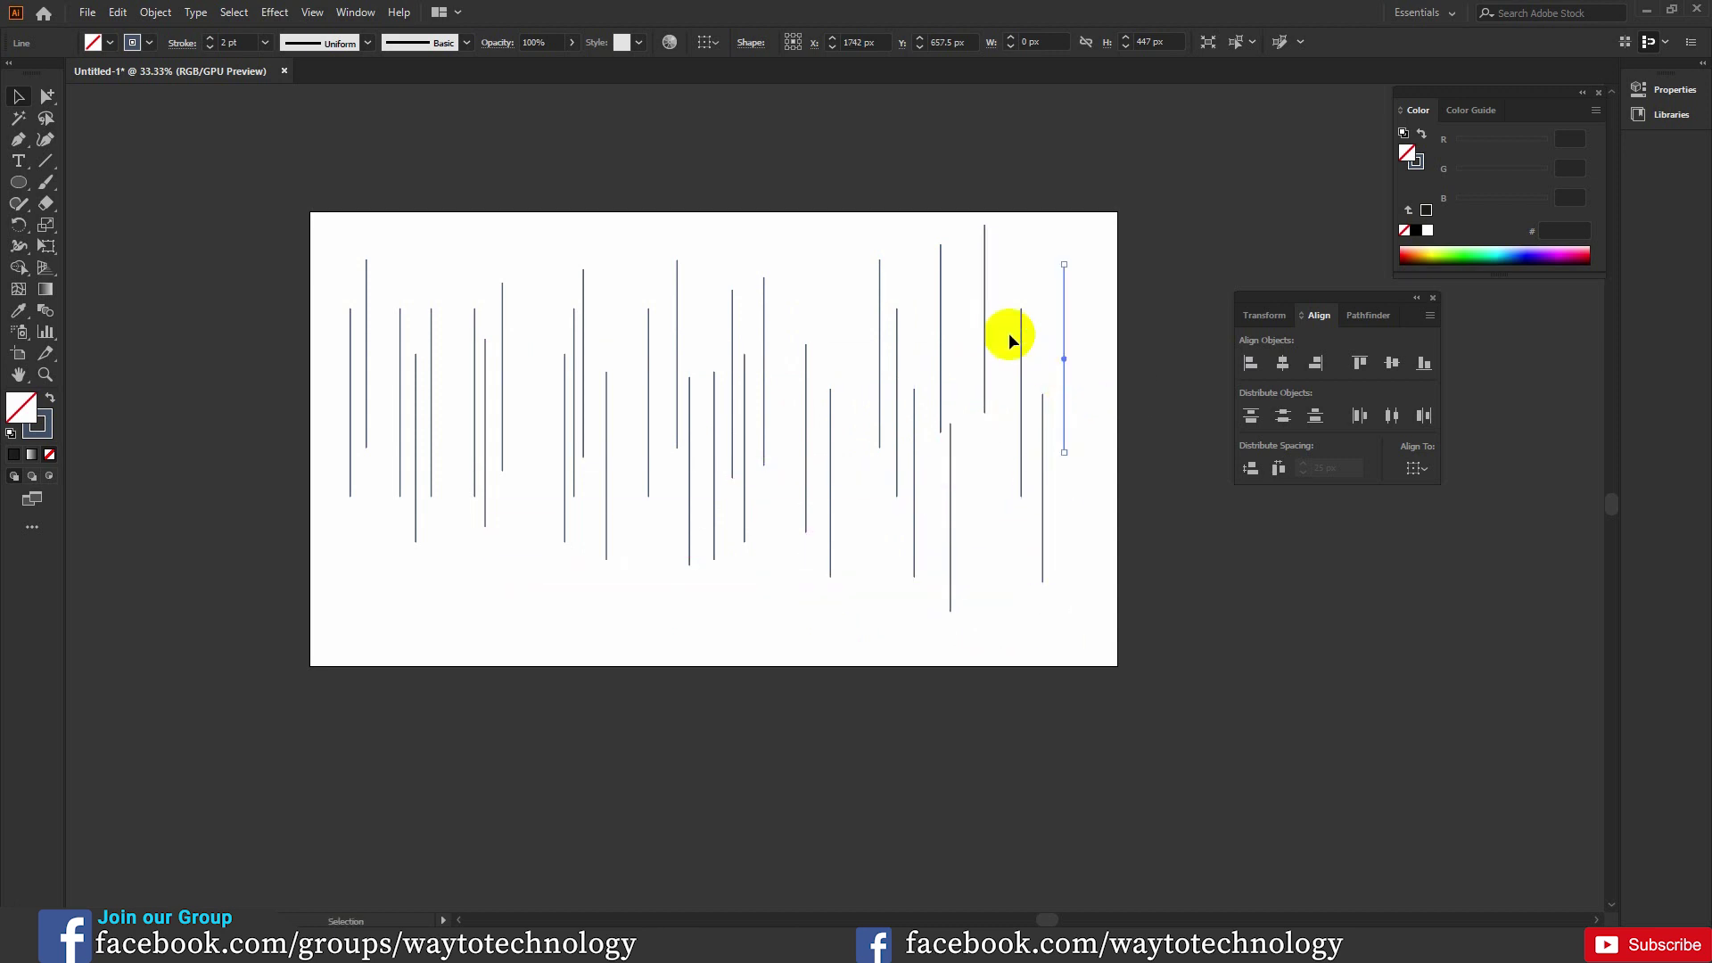
# - Select all the scattered lines on the artboard
pyautogui.moveTo(122, 306); pyautogui.dragTo(1113, 530)
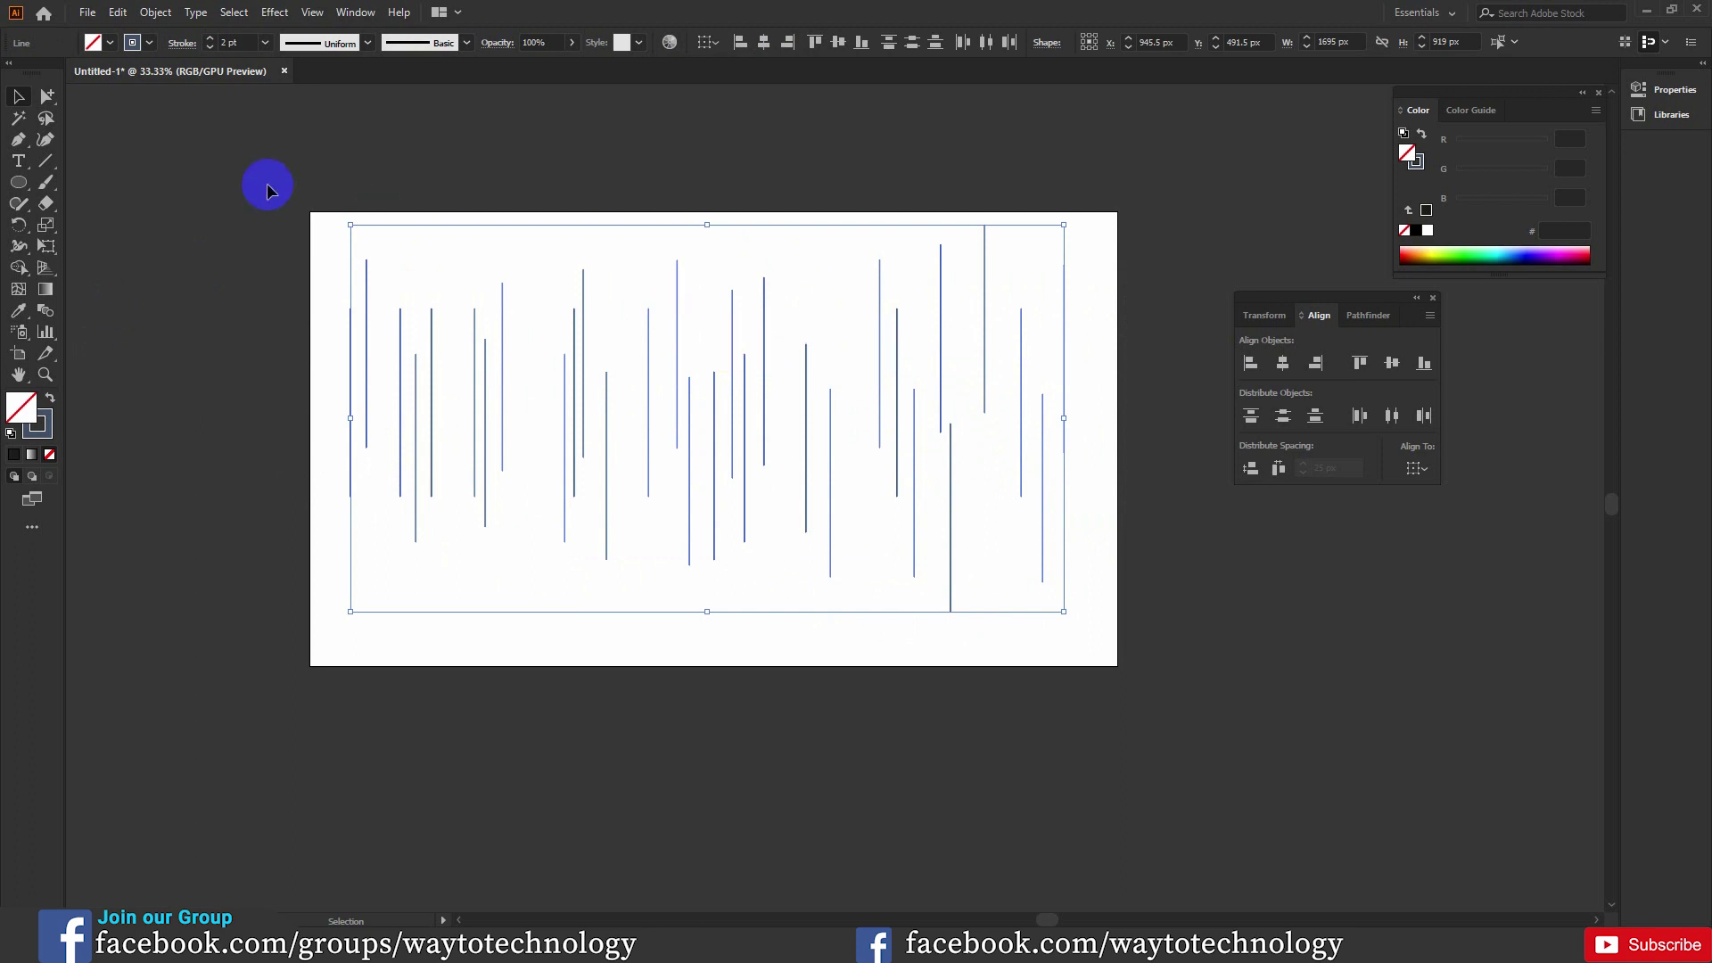
pyautogui.click(624, 183)
pyautogui.moveTo(241, 259); pyautogui.dragTo(1158, 564)
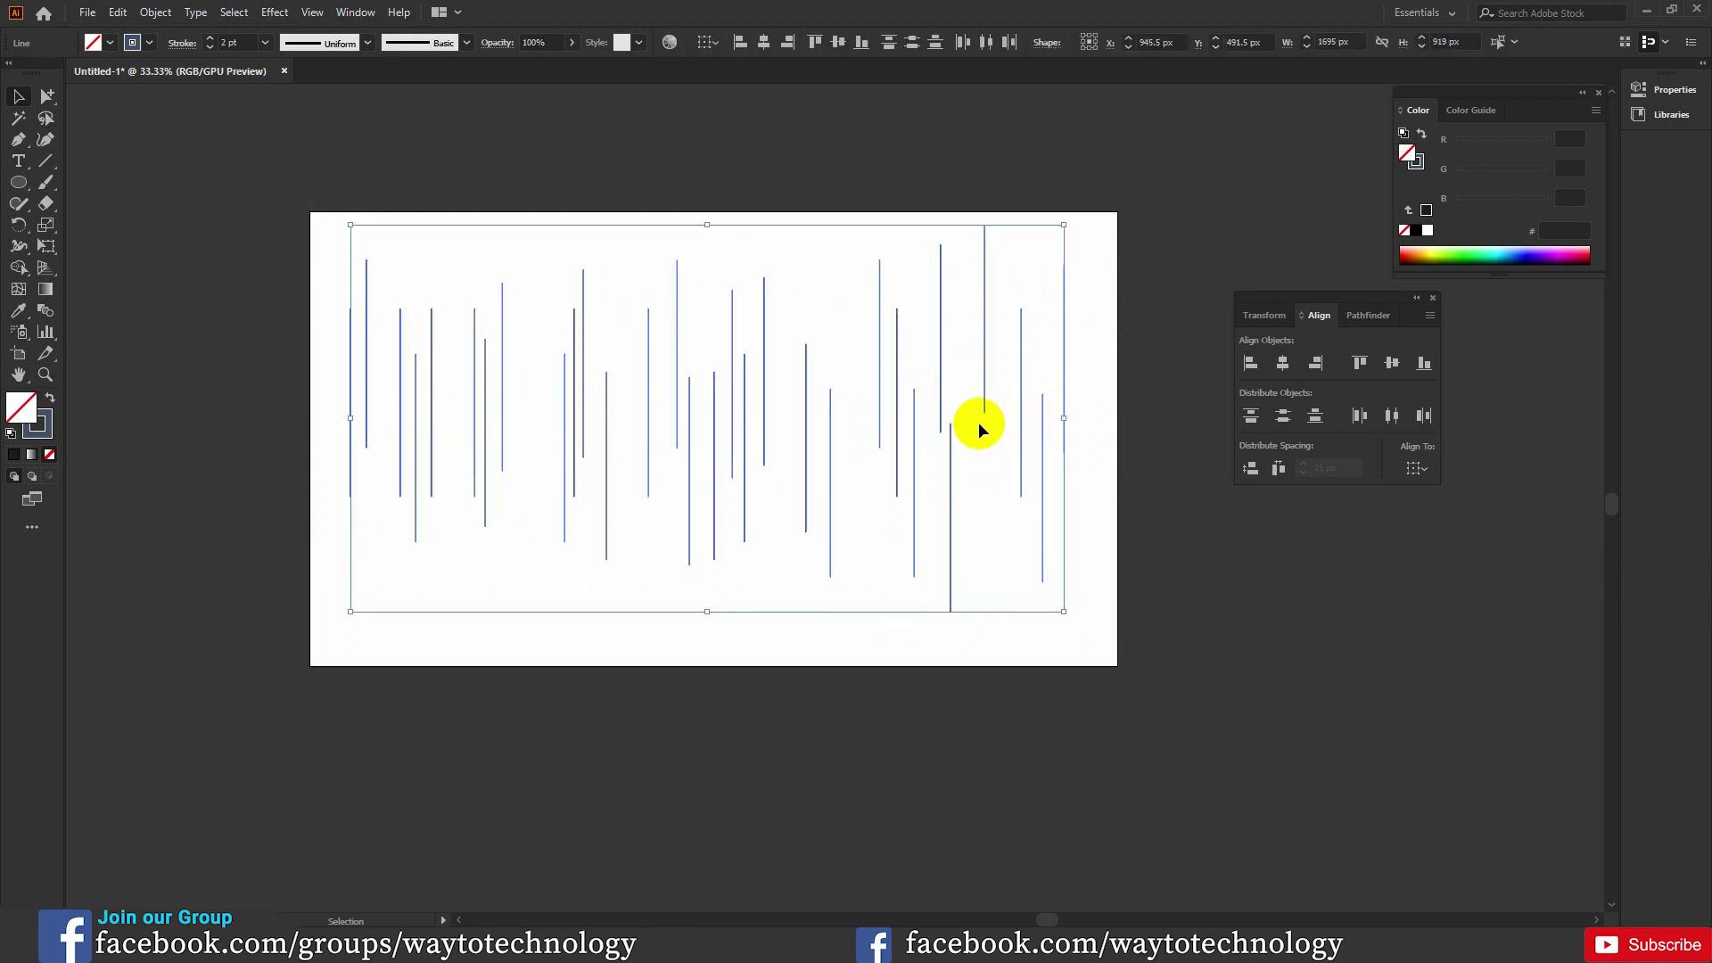
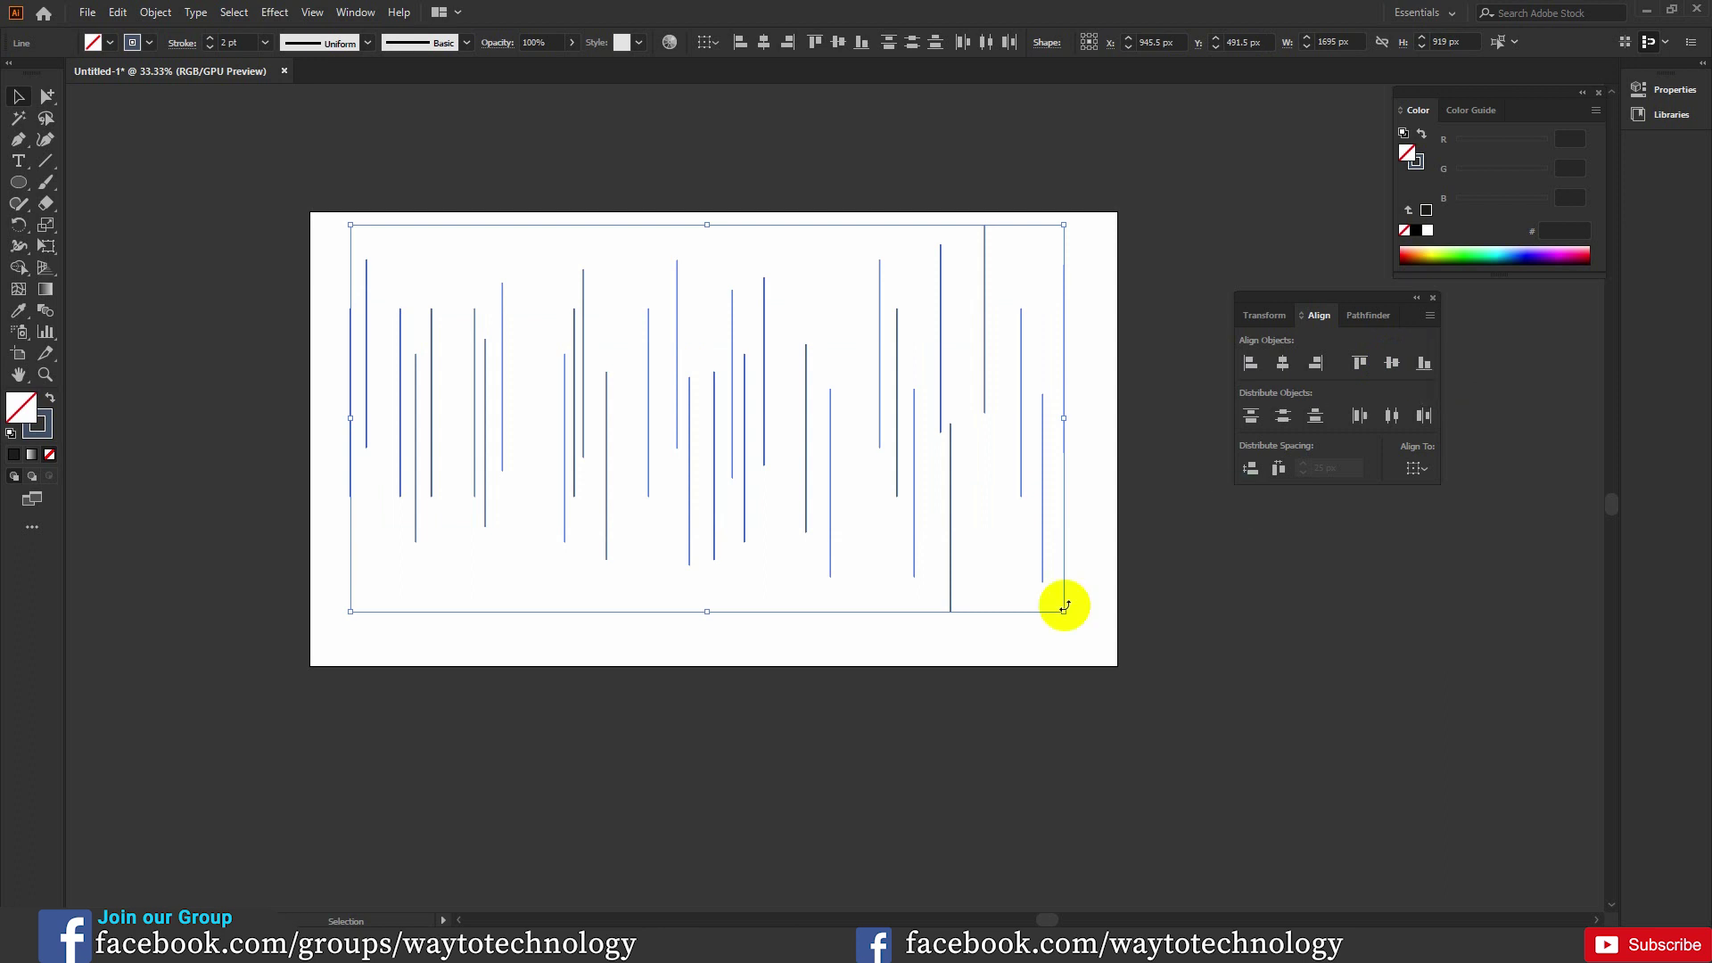
# - Align the selected lines by their bottom edges, and undo that alignment
pyautogui.click(1424, 363)
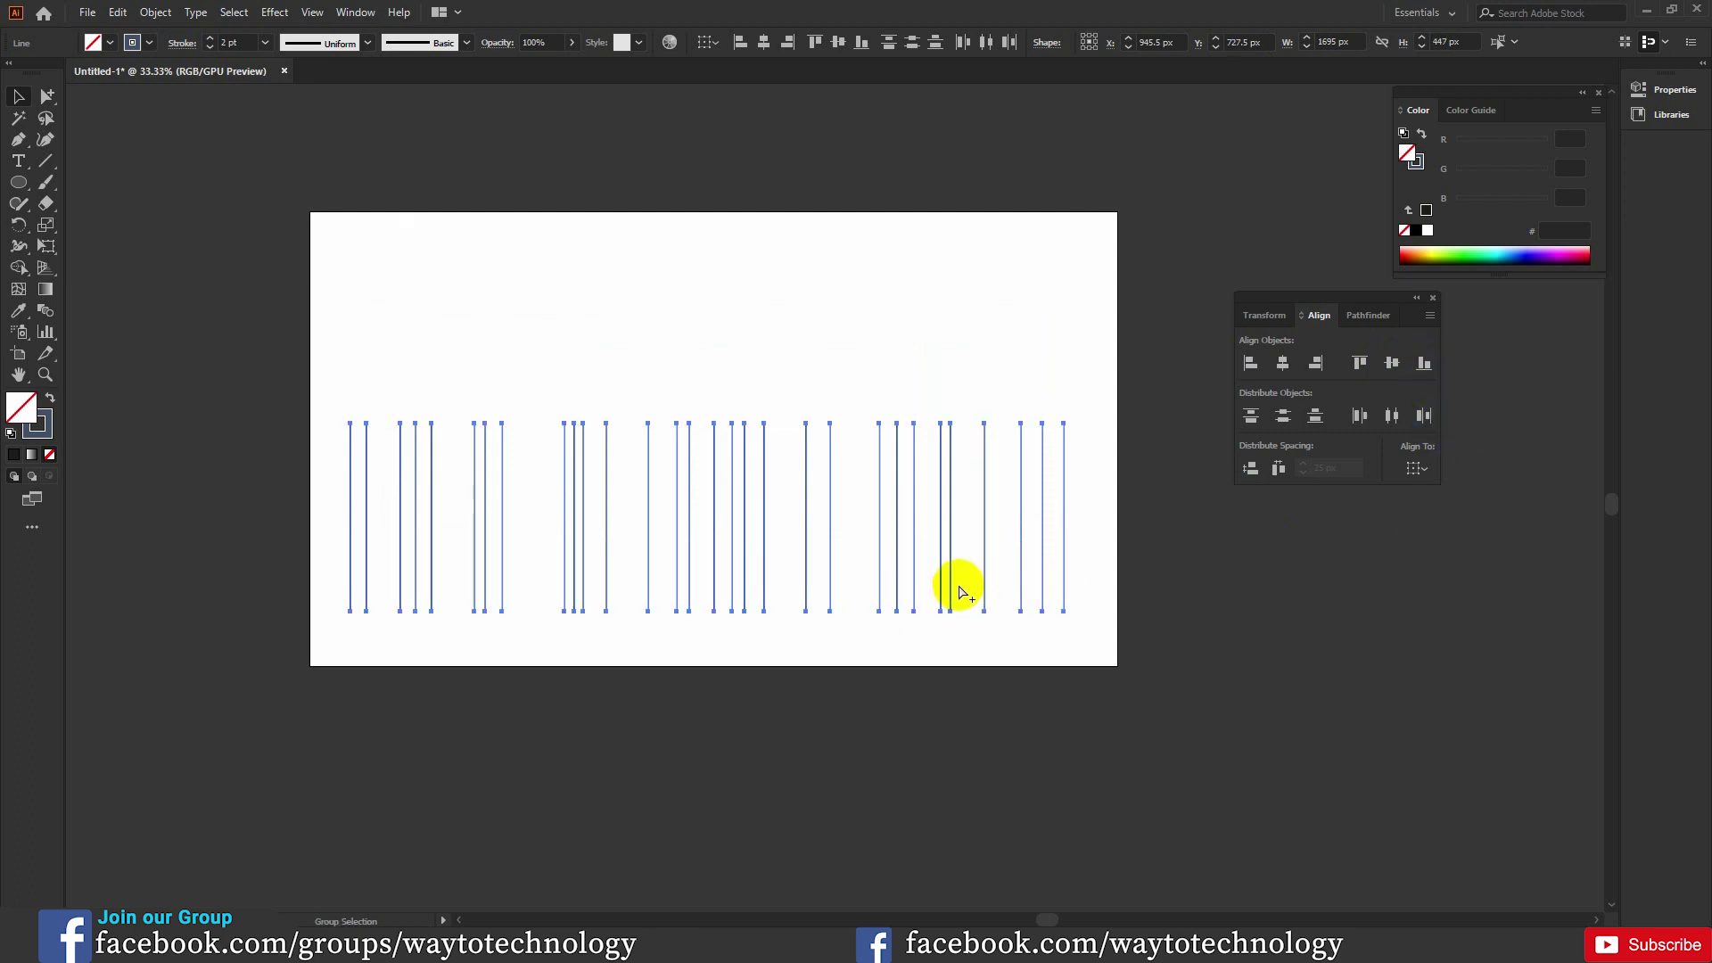
pyautogui.hotkey('ctrl', 'z')
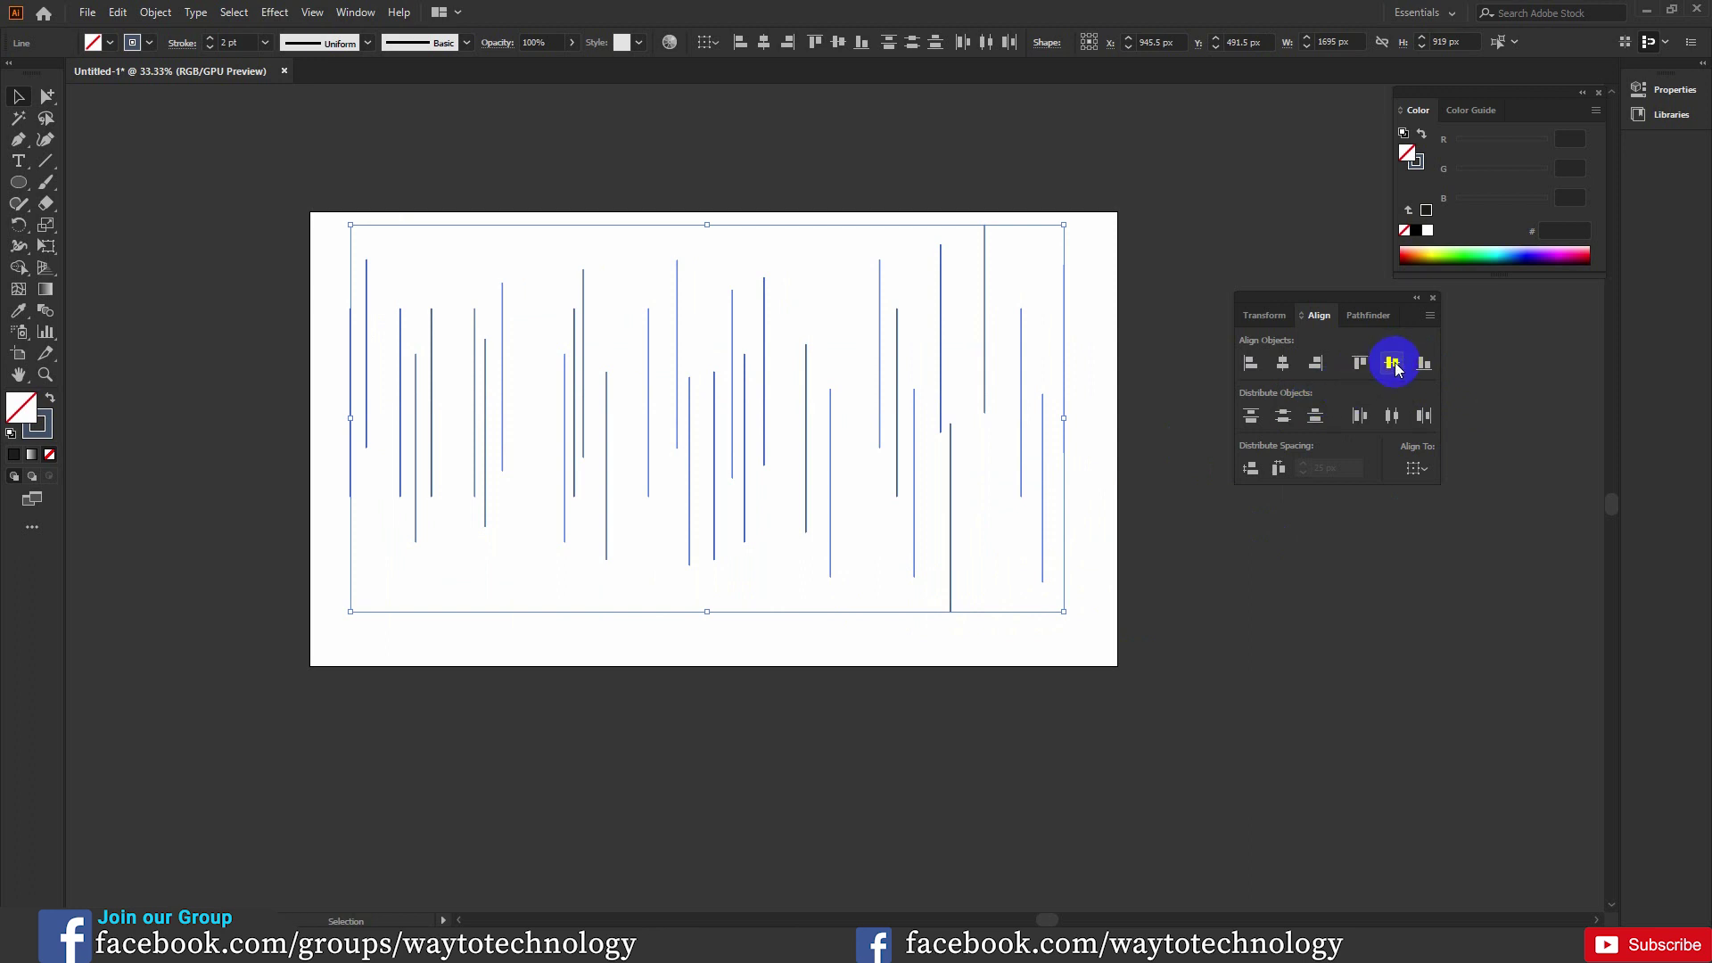
# - Align the selected lines by their vertical centers and try distributing them vertically by their top edges
pyautogui.click(1392, 363)
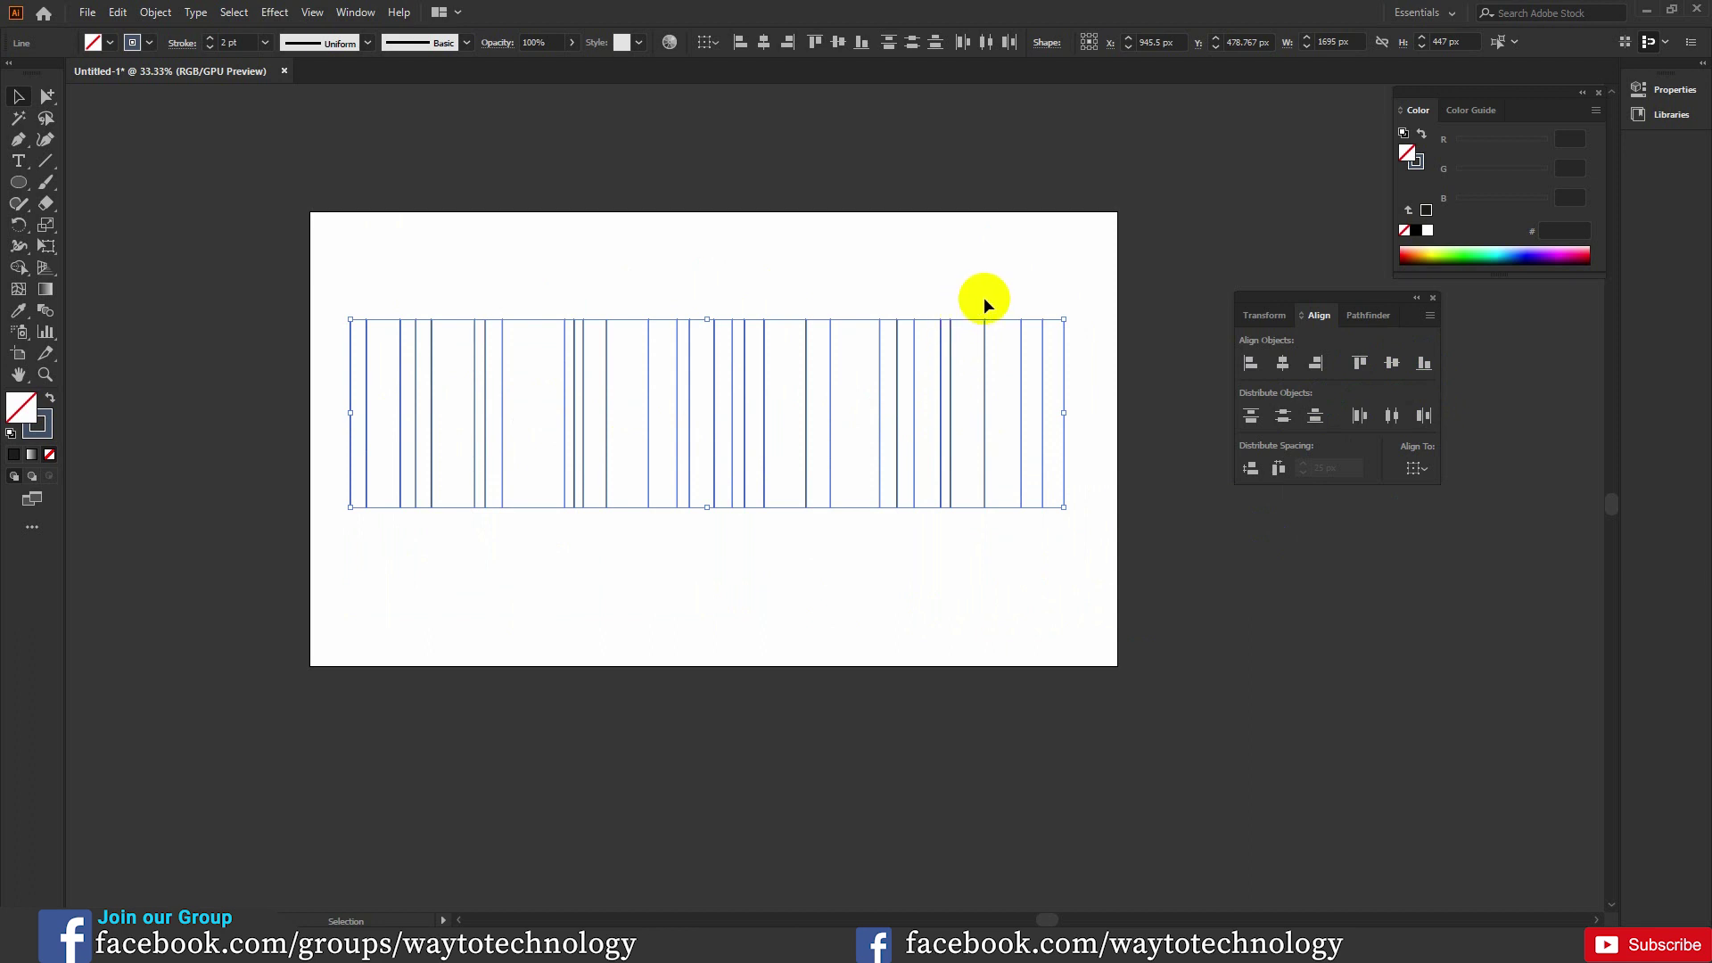
pyautogui.click(1252, 415)
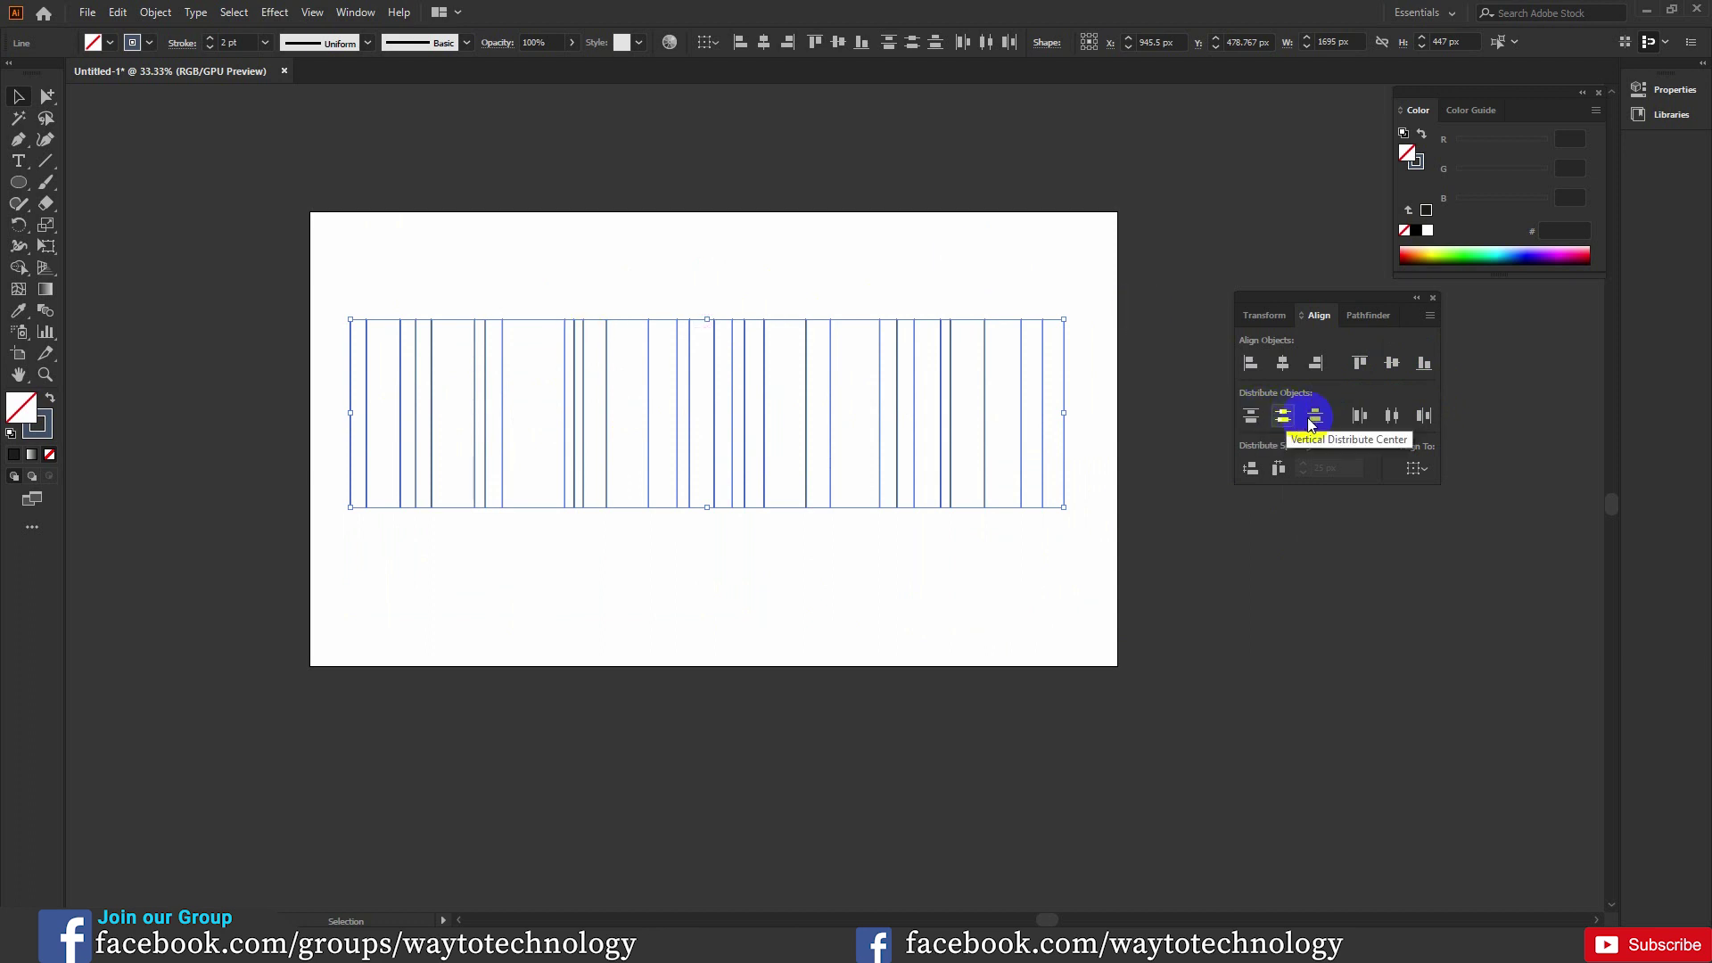
# - Distribute the selected lines evenly across their horizontal span, trying distribution by left edges, horizontal centers and right edges, and deselect them
pyautogui.click(1391, 362)
pyautogui.click(1280, 418)
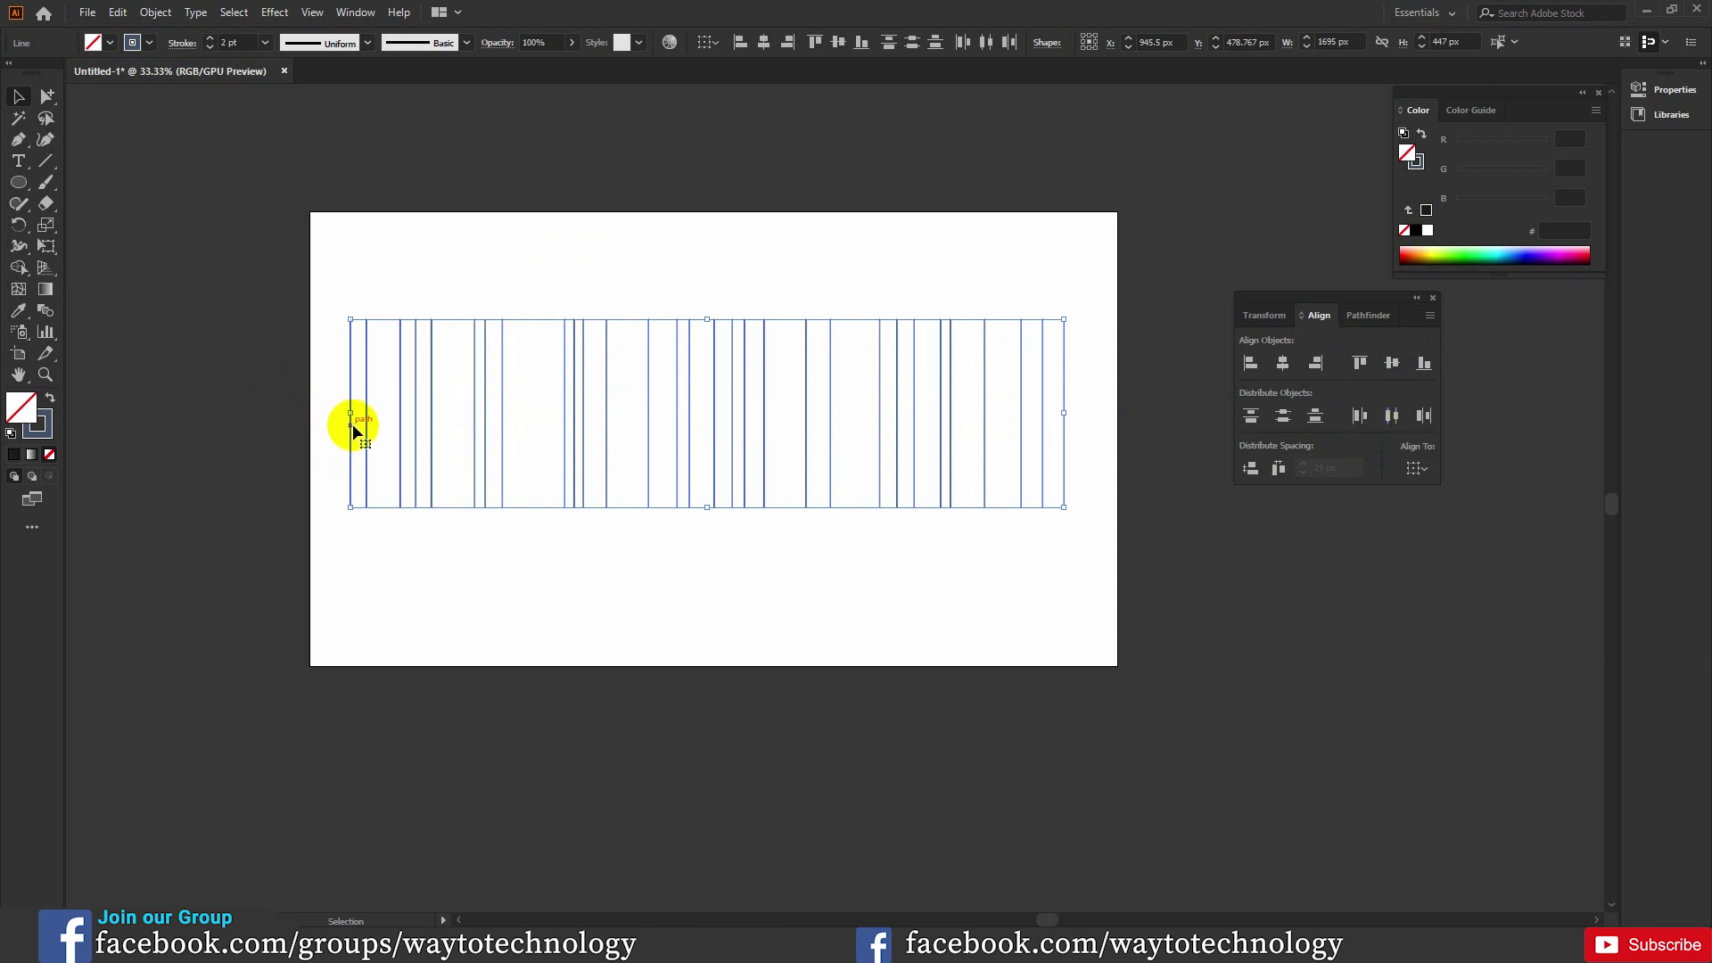
pyautogui.click(1361, 416)
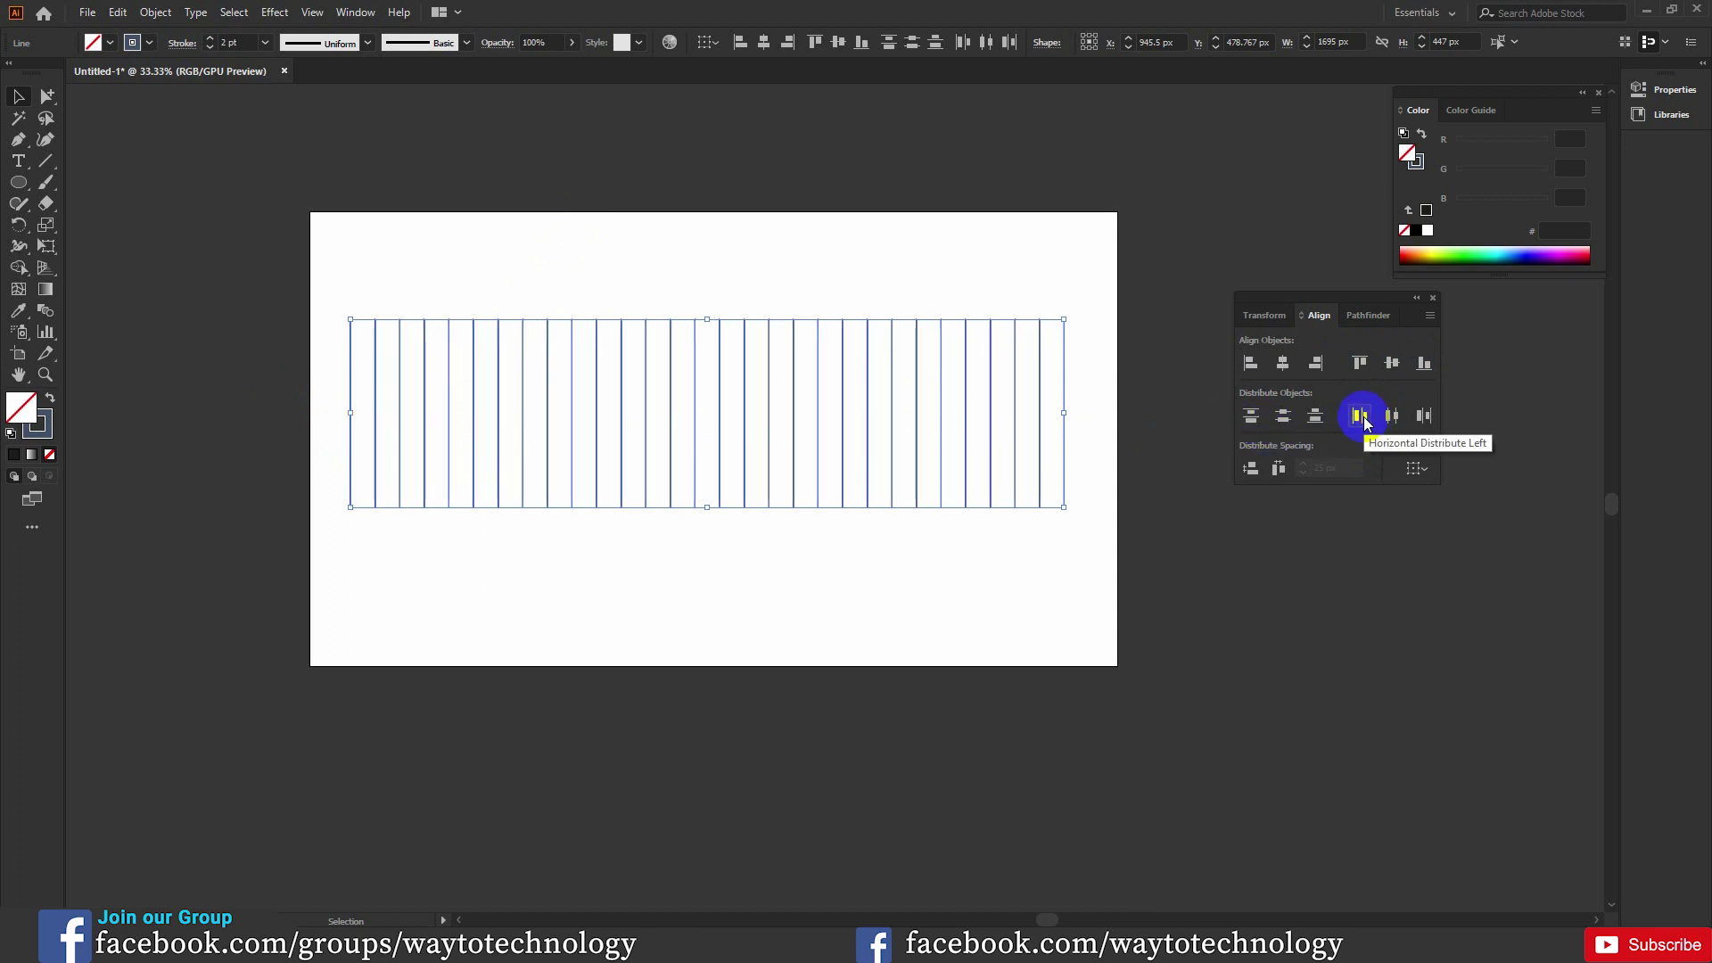
pyautogui.click(1394, 417)
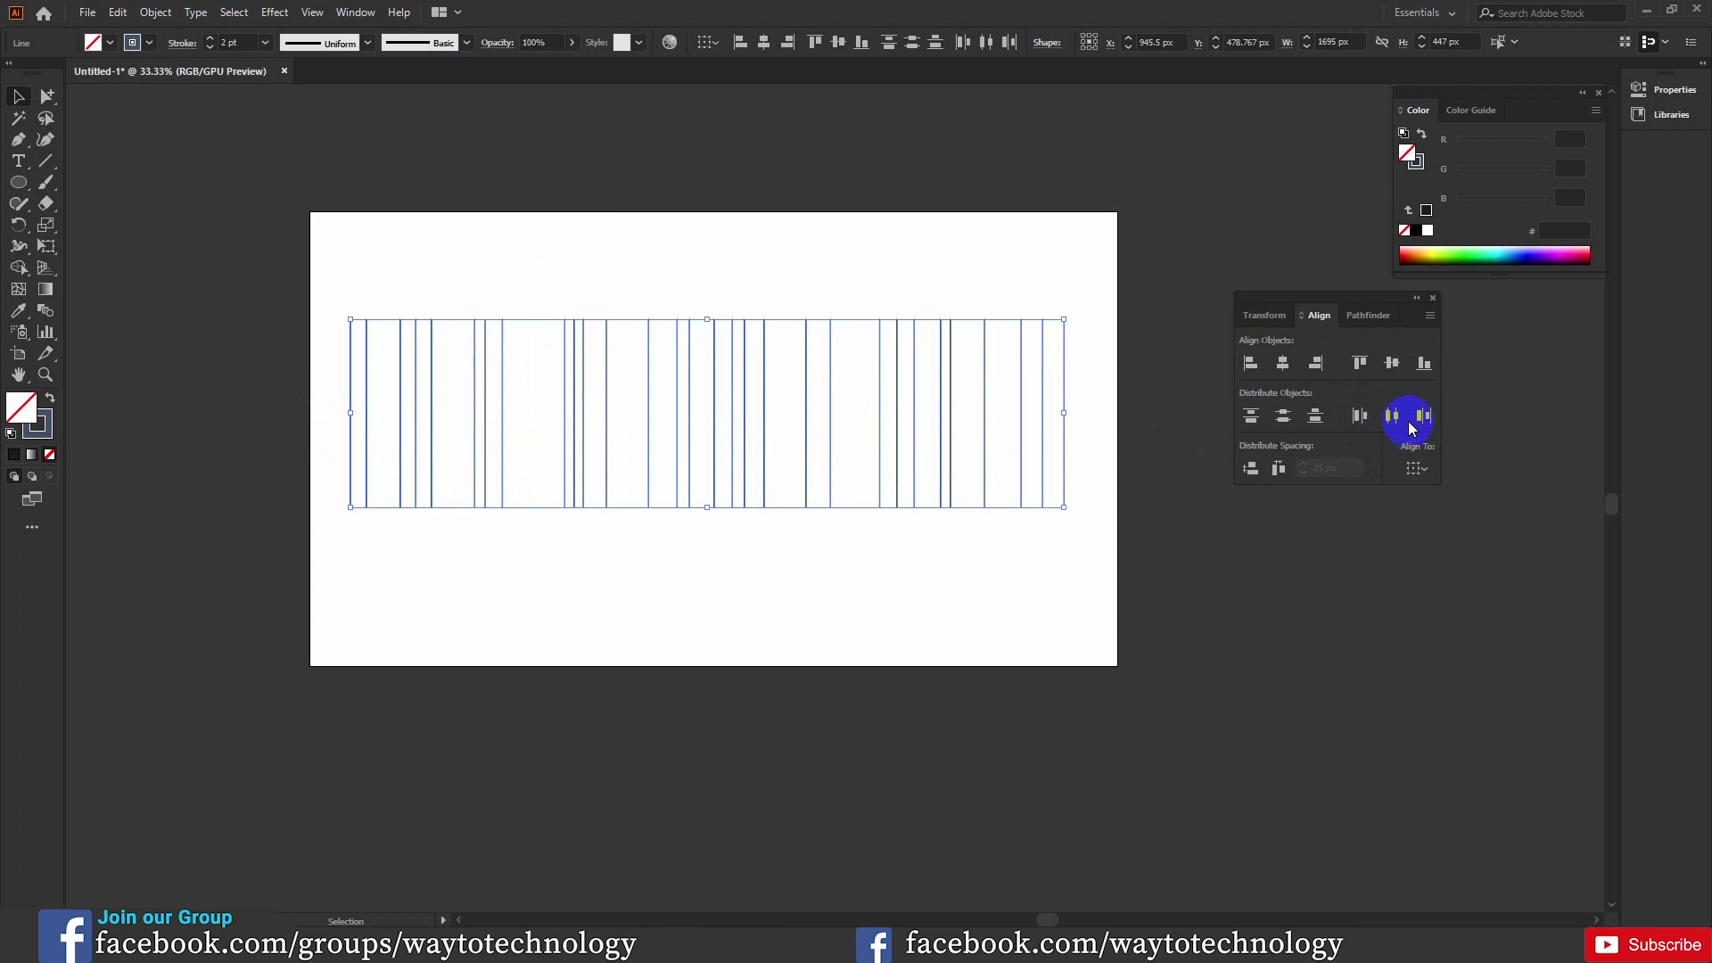
pyautogui.click(1422, 415)
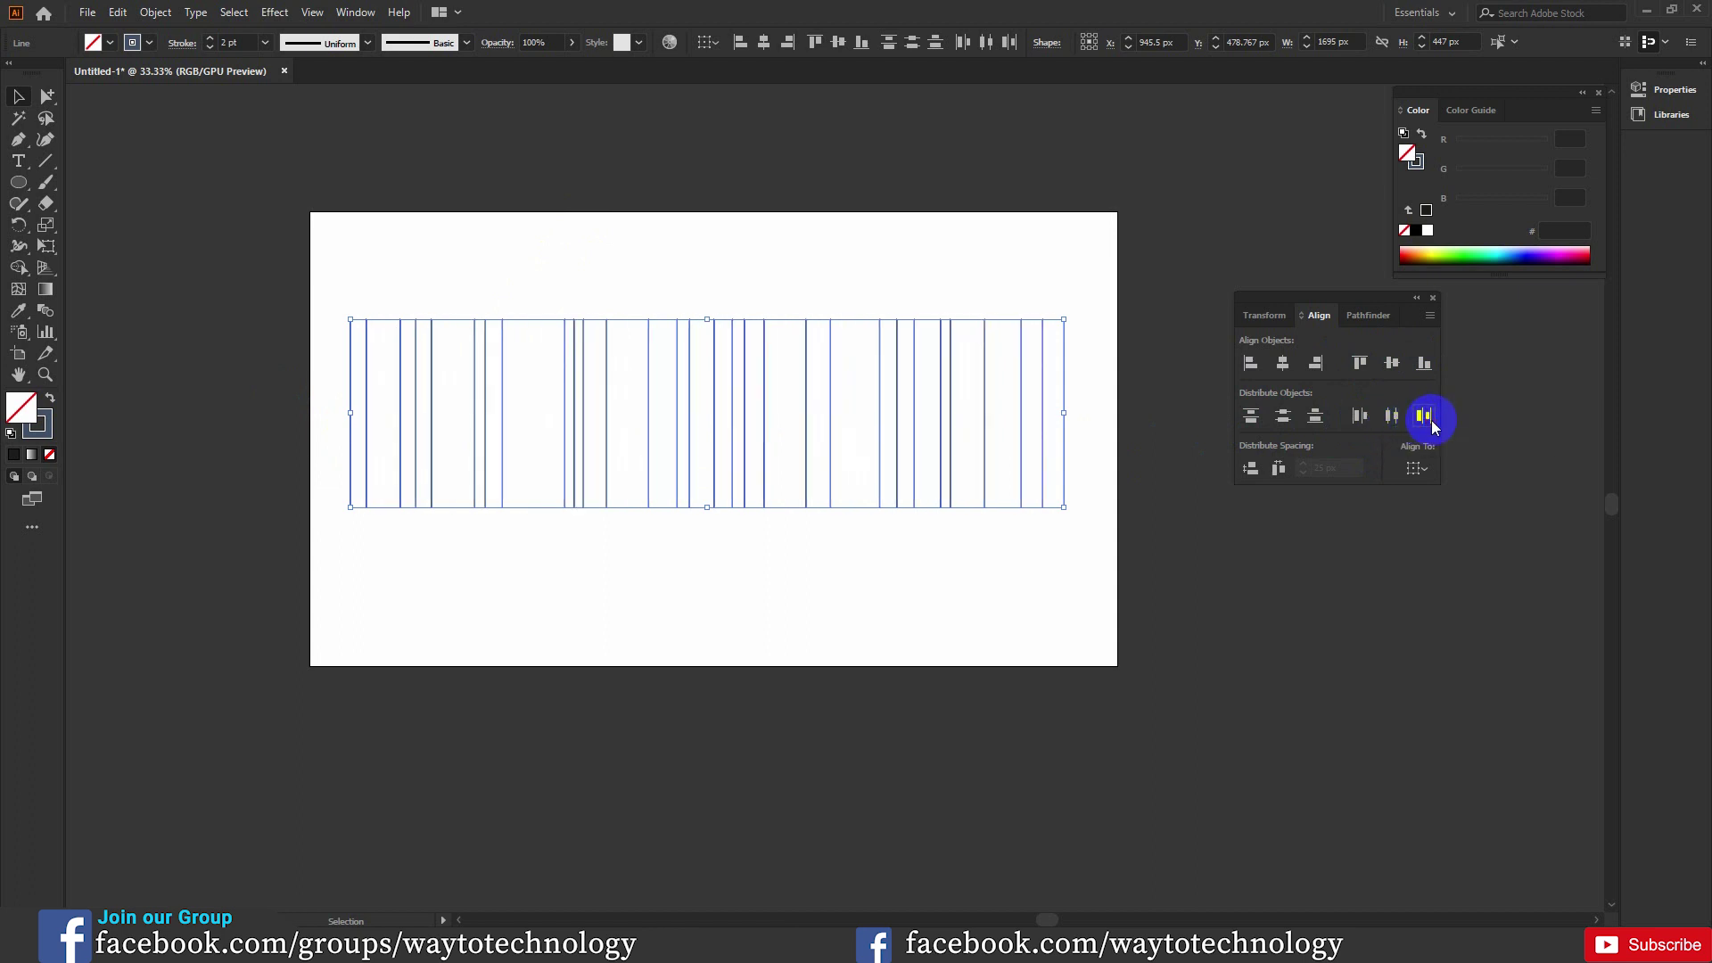
pyautogui.click(1369, 417)
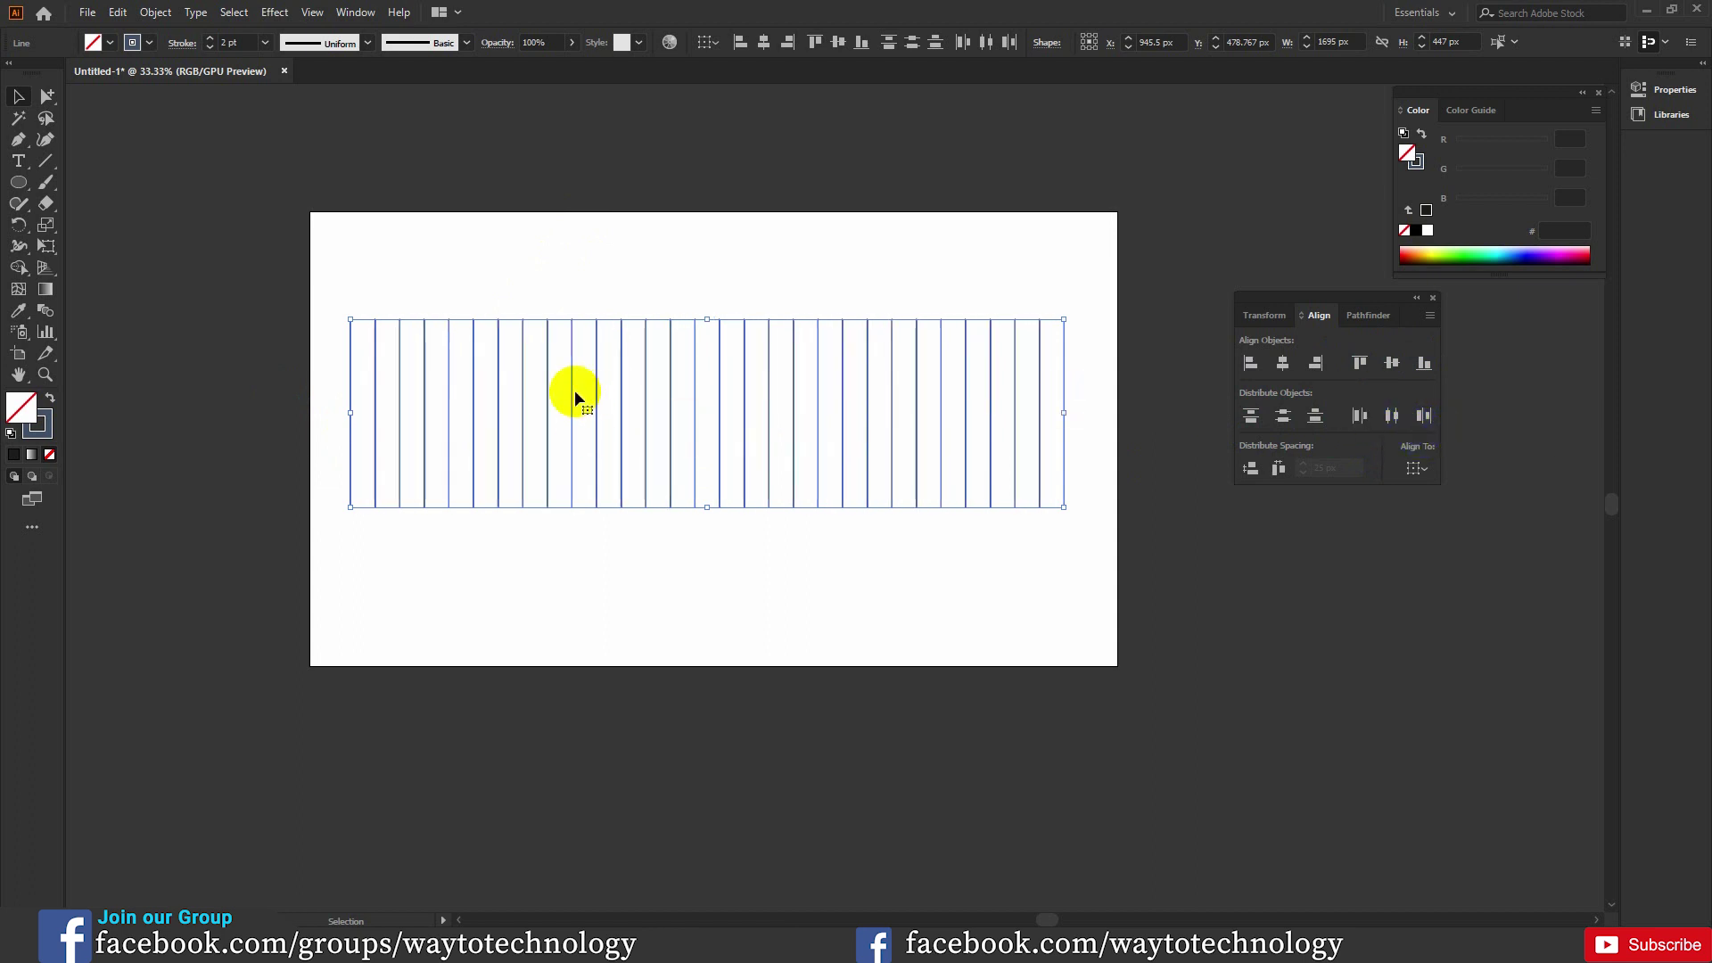
pyautogui.click(757, 297)
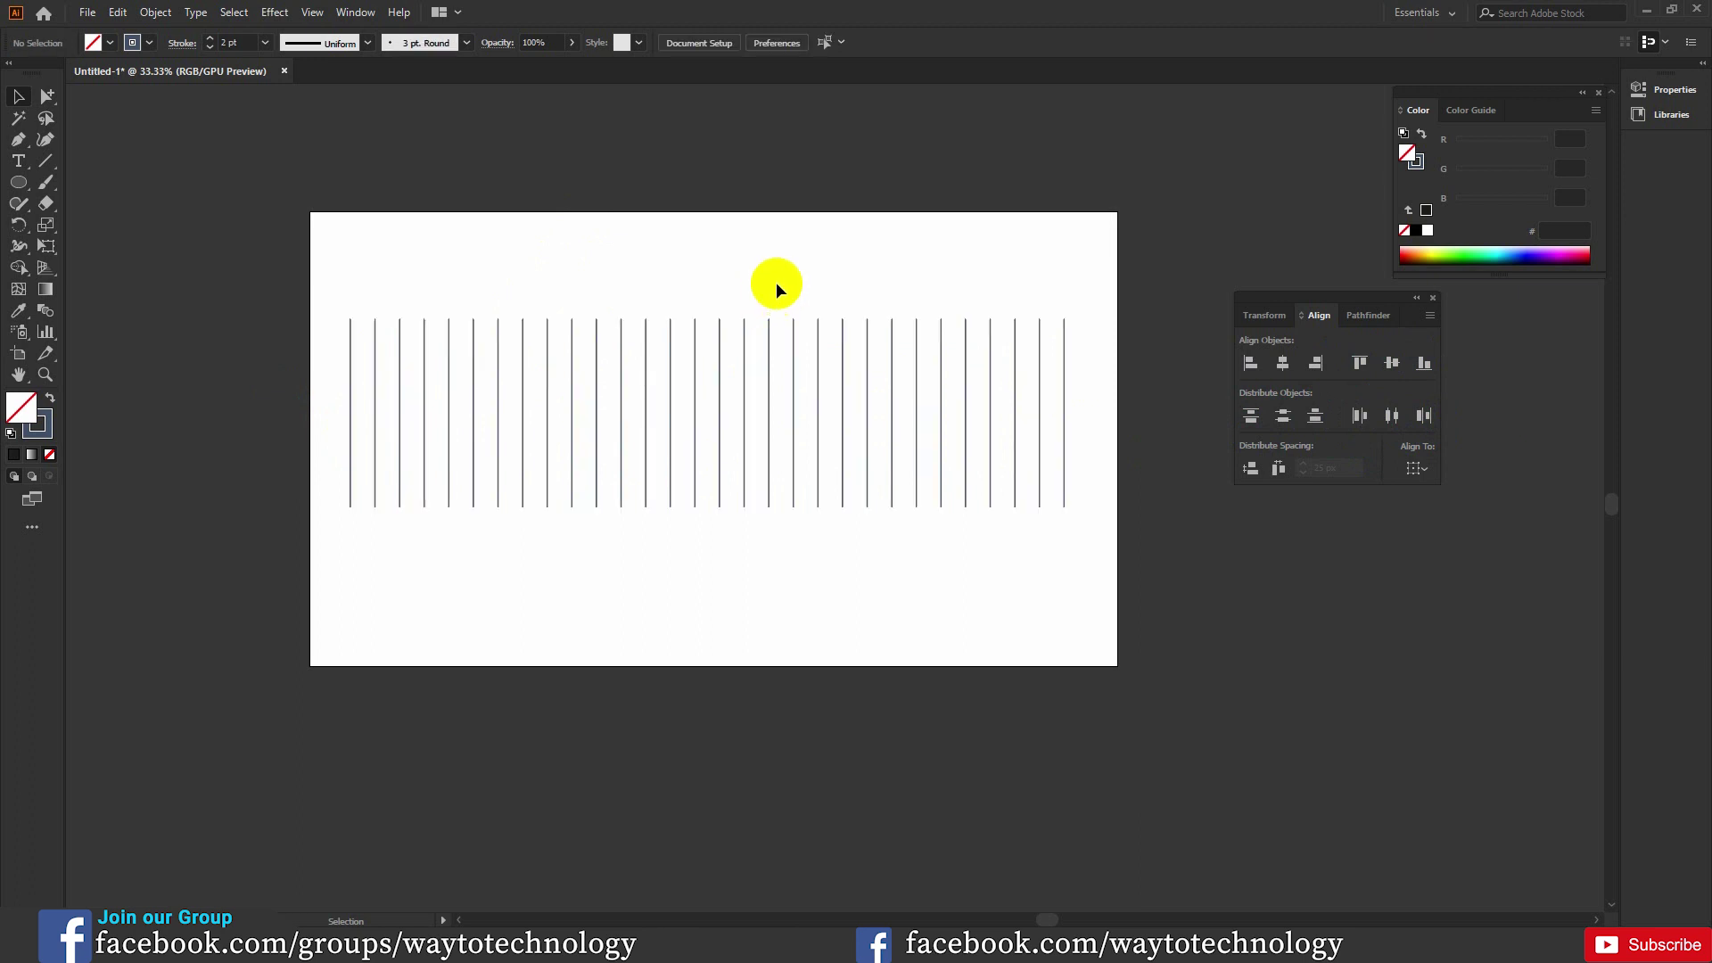
# - Delete all the lines and draw a square about 174 px wide near the artboard's upper-left corner, swapping its fill and stroke
pyautogui.hotkey('ctrl', 'a')
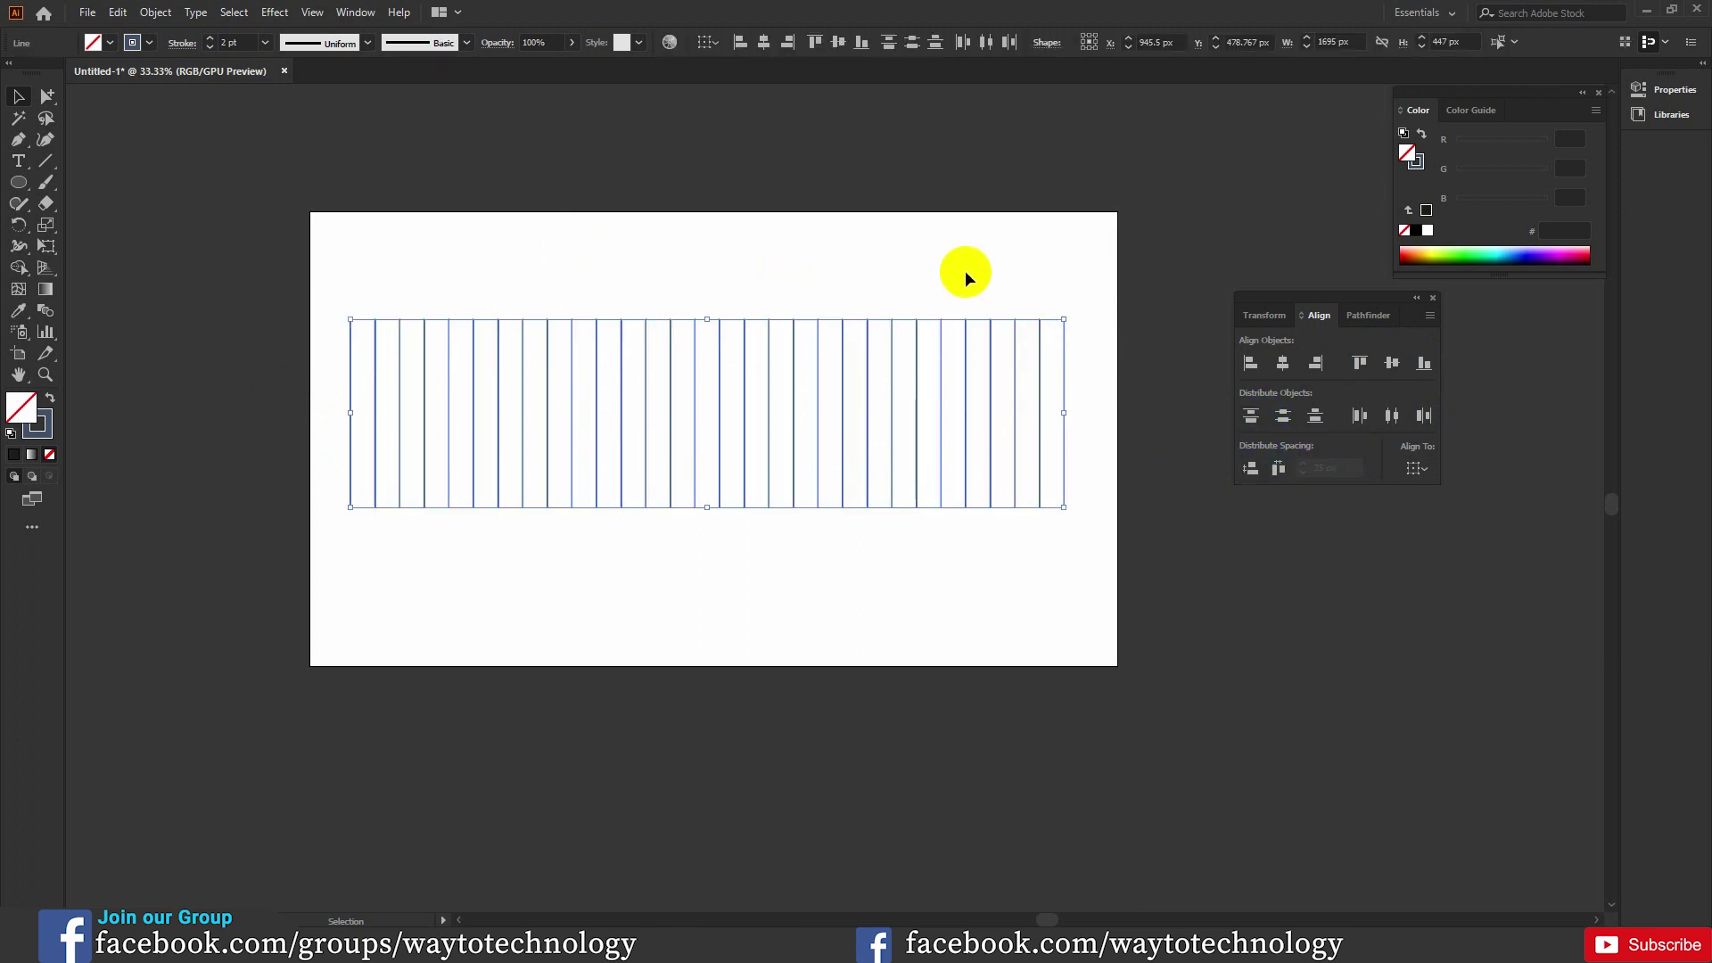
pyautogui.press('Delete')
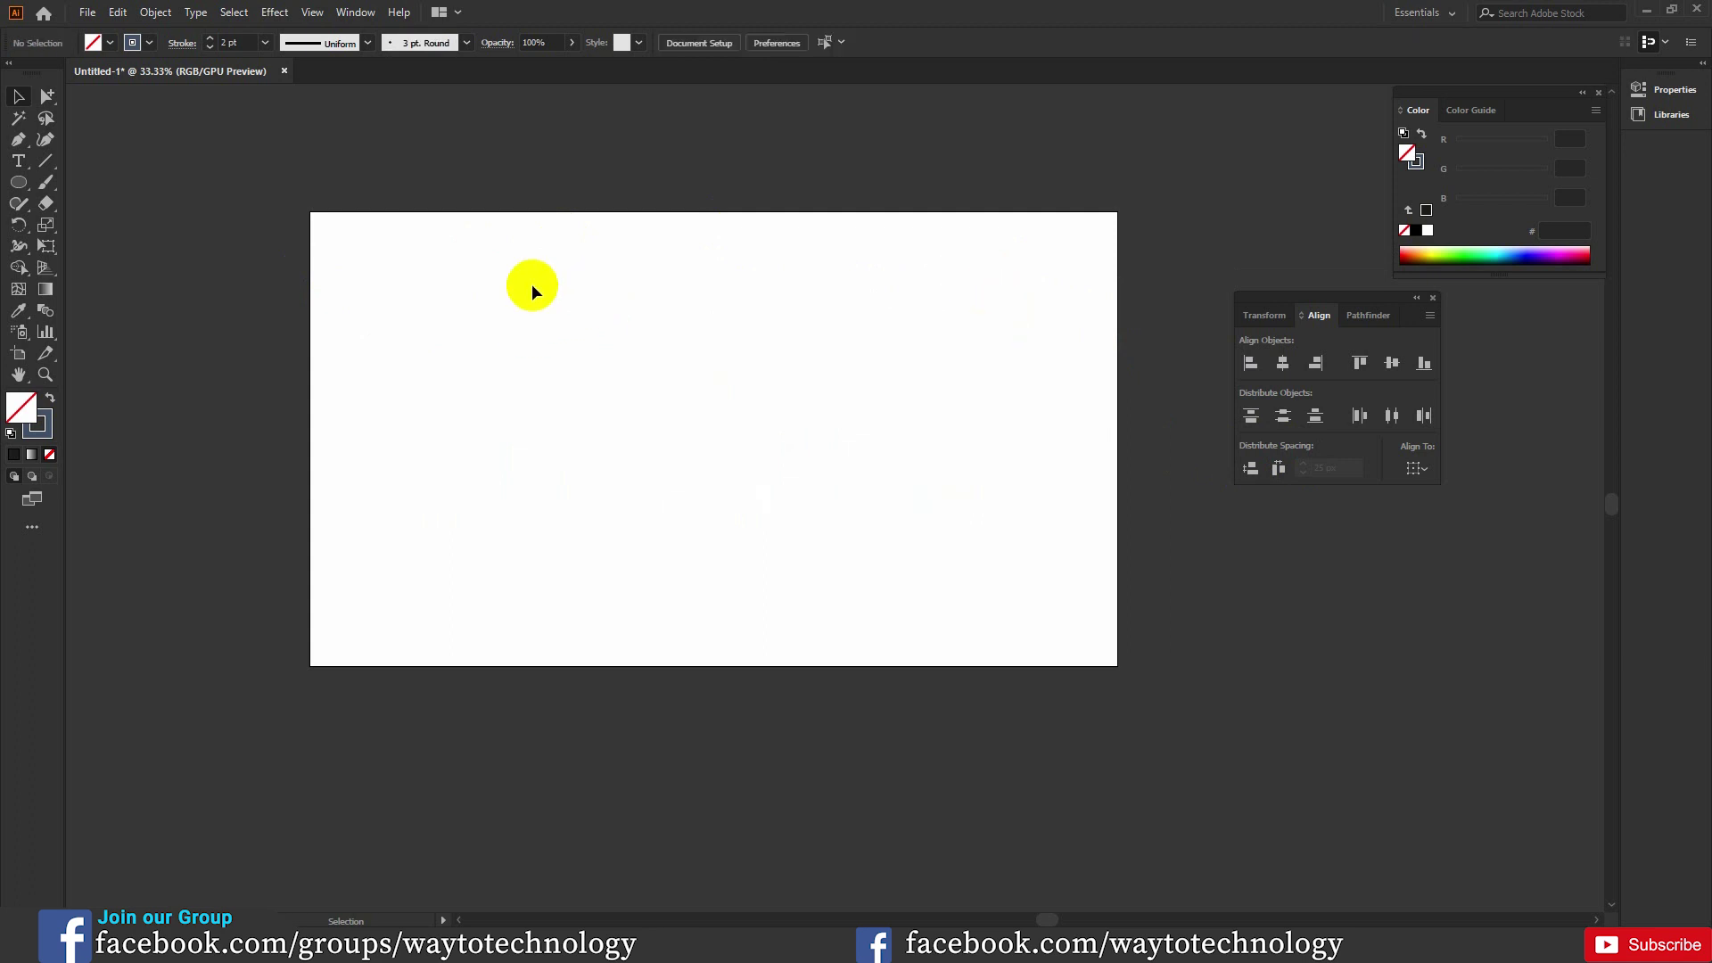
pyautogui.press('m')
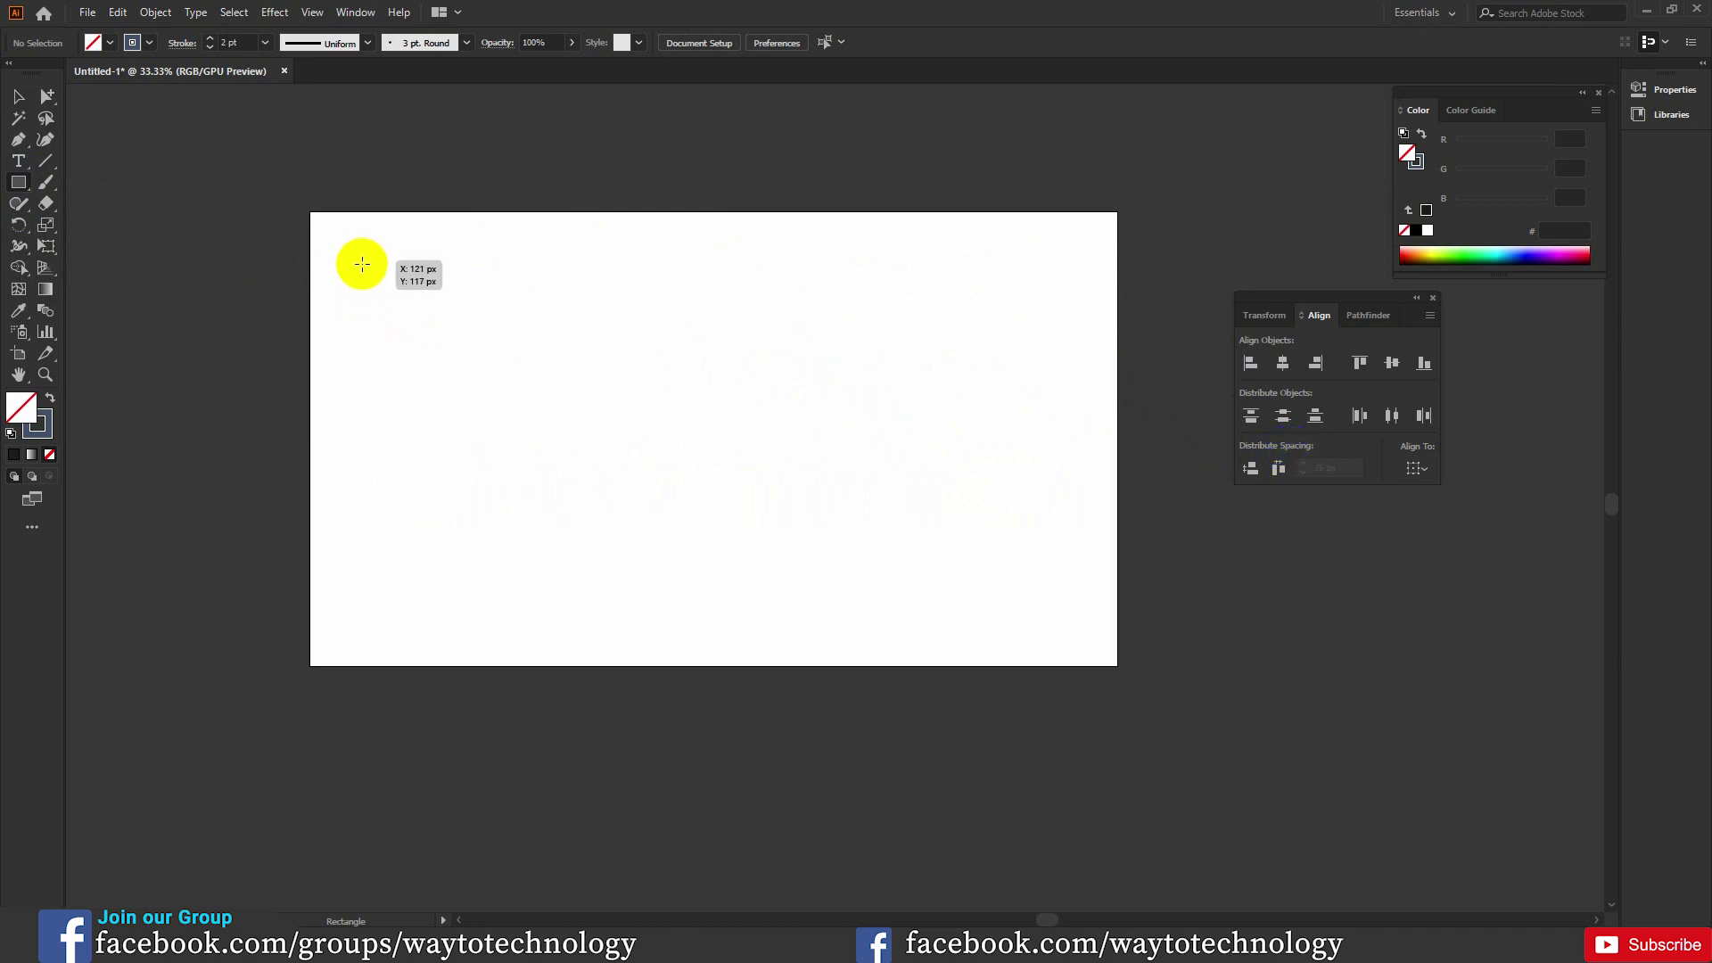
pyautogui.moveTo(360, 269); pyautogui.dragTo(397, 306)
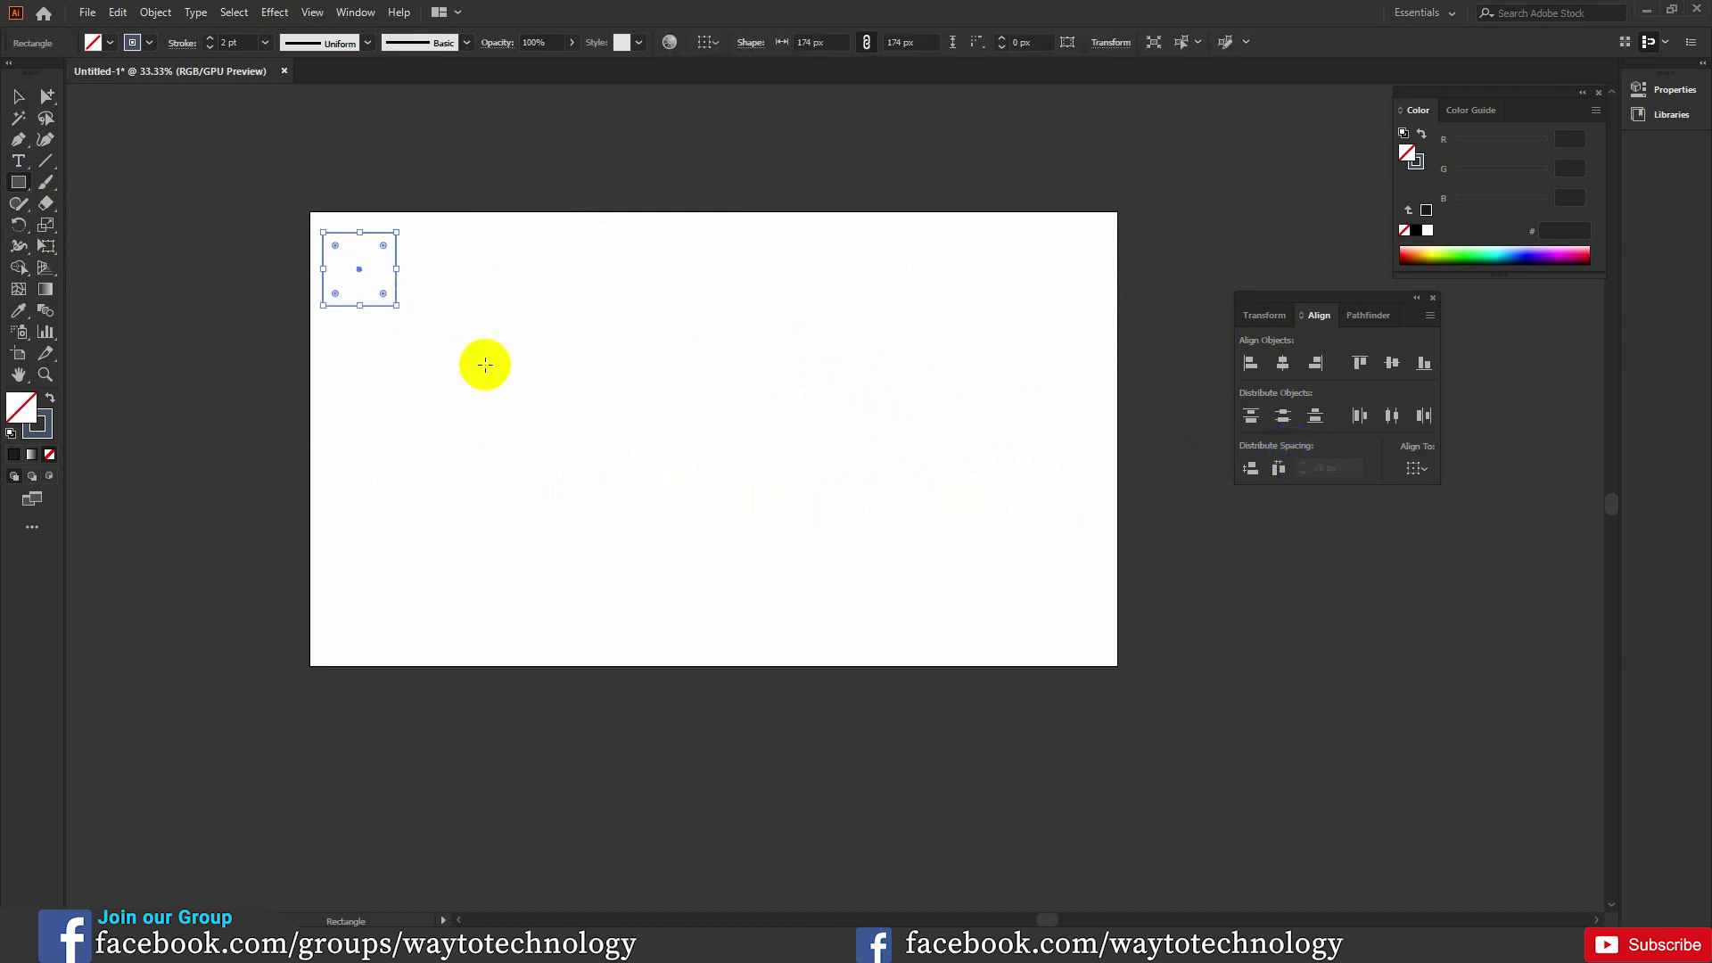
pyautogui.click(49, 398)
# - Duplicate the square repeatedly at an equal offset into a horizontal row of ten squares extending past the artboard's right edge
pyautogui.click(18, 95)
pyautogui.click(404, 271)
pyautogui.moveTo(404, 271); pyautogui.dragTo(487, 271)
pyautogui.hotkey('ctrl', 'd')
pyautogui.hotkey('ctrl', 'd')
pyautogui.hotkey('ctrl', 'd')
pyautogui.hotkey('ctrl', 'd')
pyautogui.hotkey('ctrl', 'd')
pyautogui.hotkey('ctrl', 'd')
pyautogui.hotkey('ctrl', 'd')
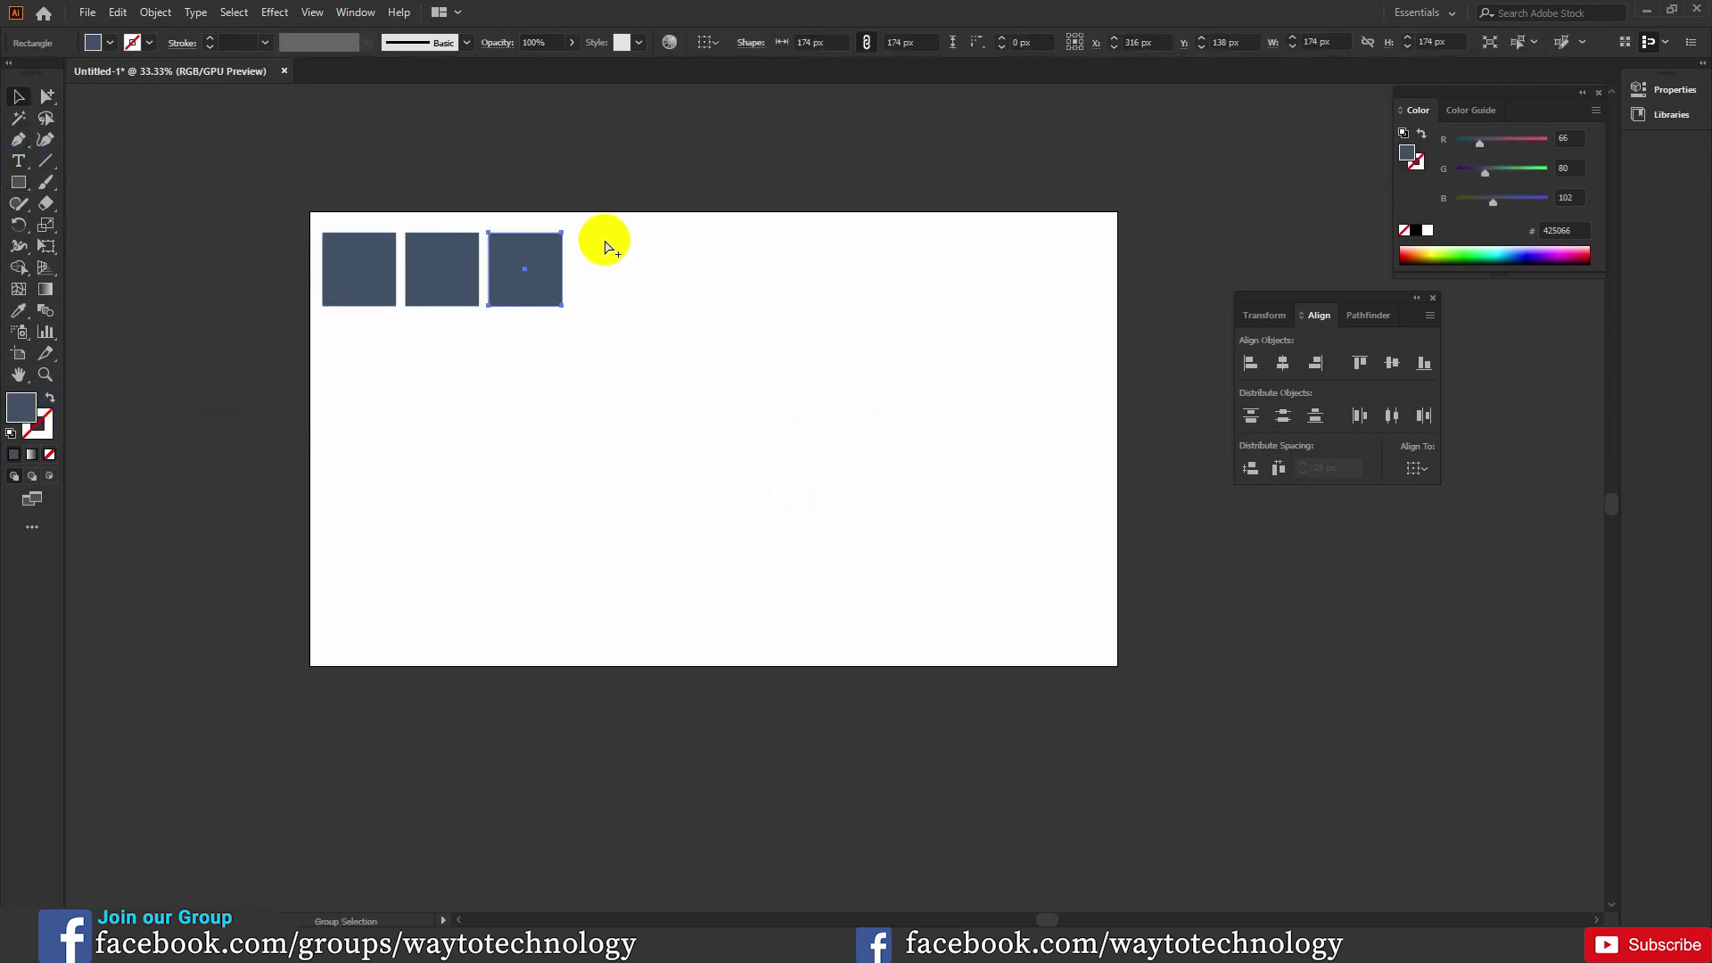
pyautogui.hotkey('ctrl', 'd')
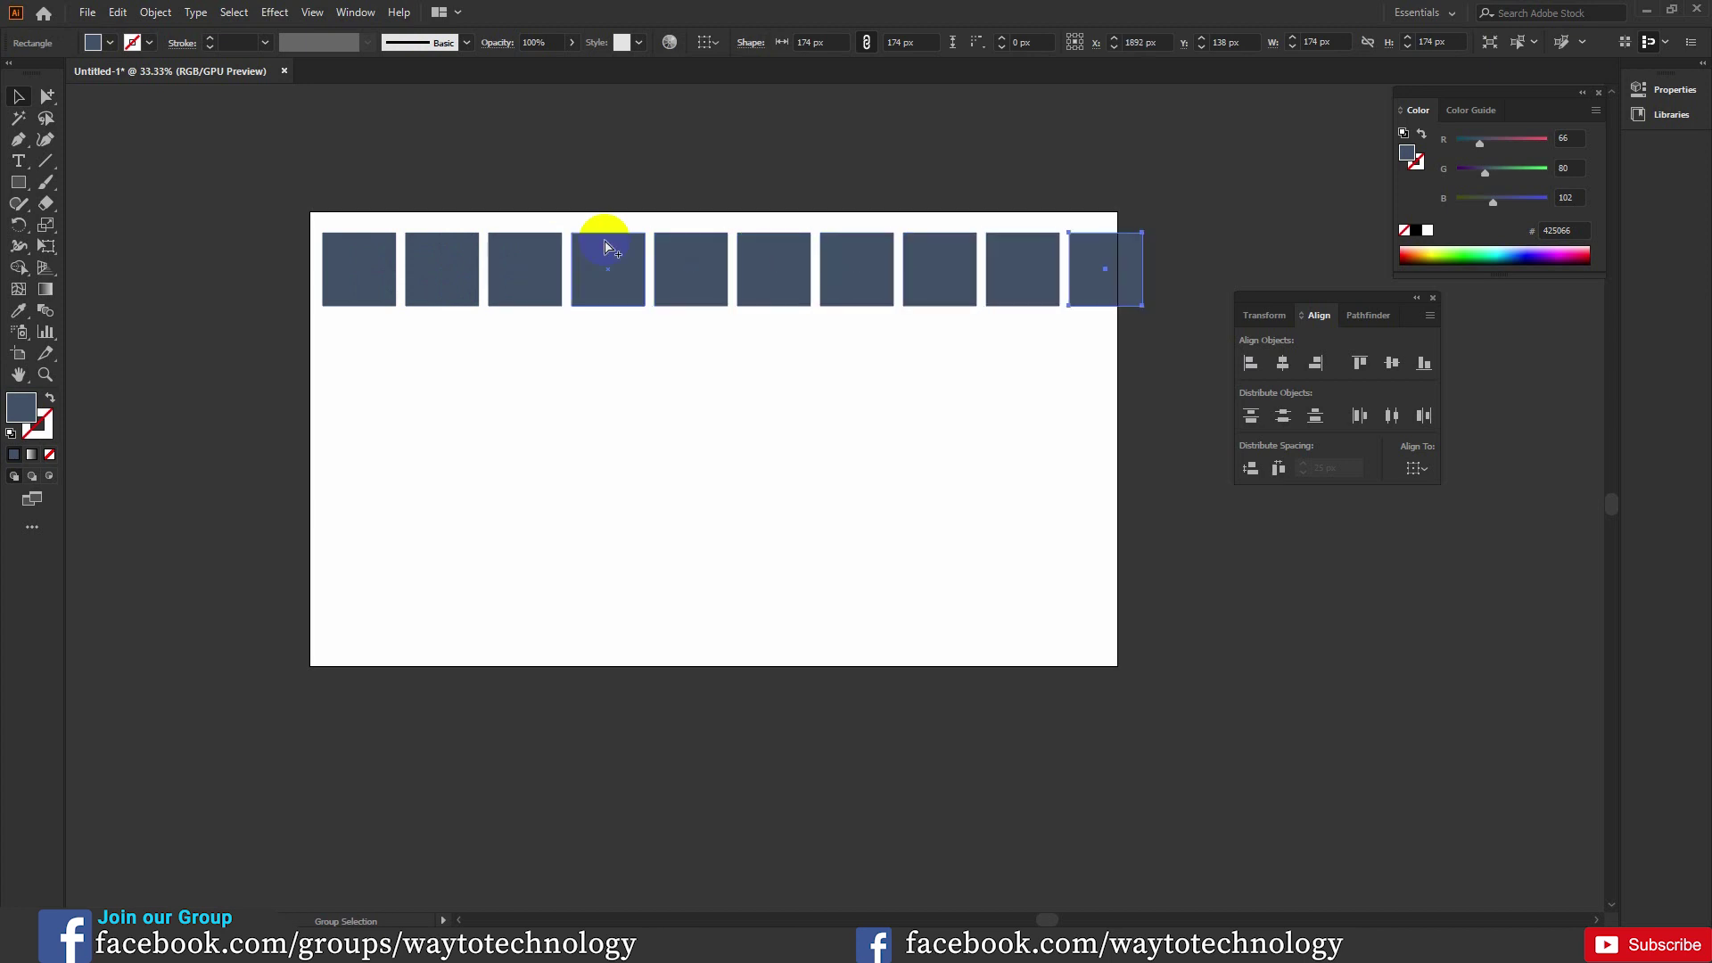
pyautogui.click(746, 173)
# - Select all ten squares and distribute their horizontal spacing relative to the artboard
pyautogui.click(18, 98)
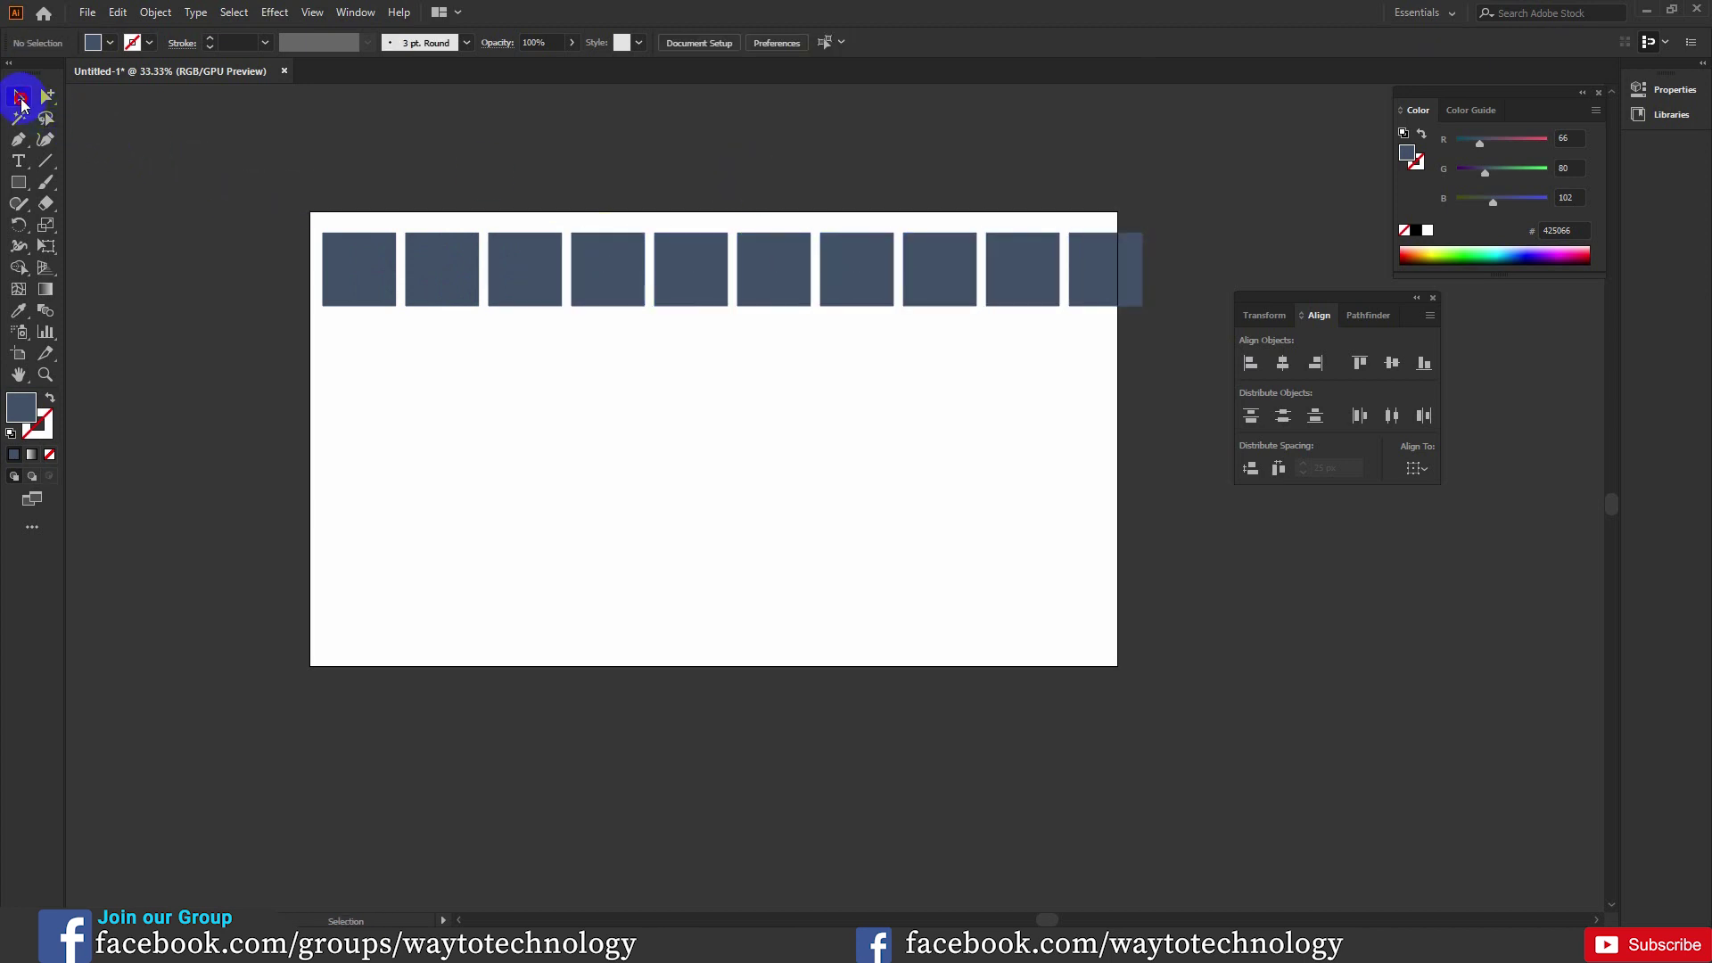
pyautogui.moveTo(264, 168); pyautogui.dragTo(1150, 326)
pyautogui.click(925, 283)
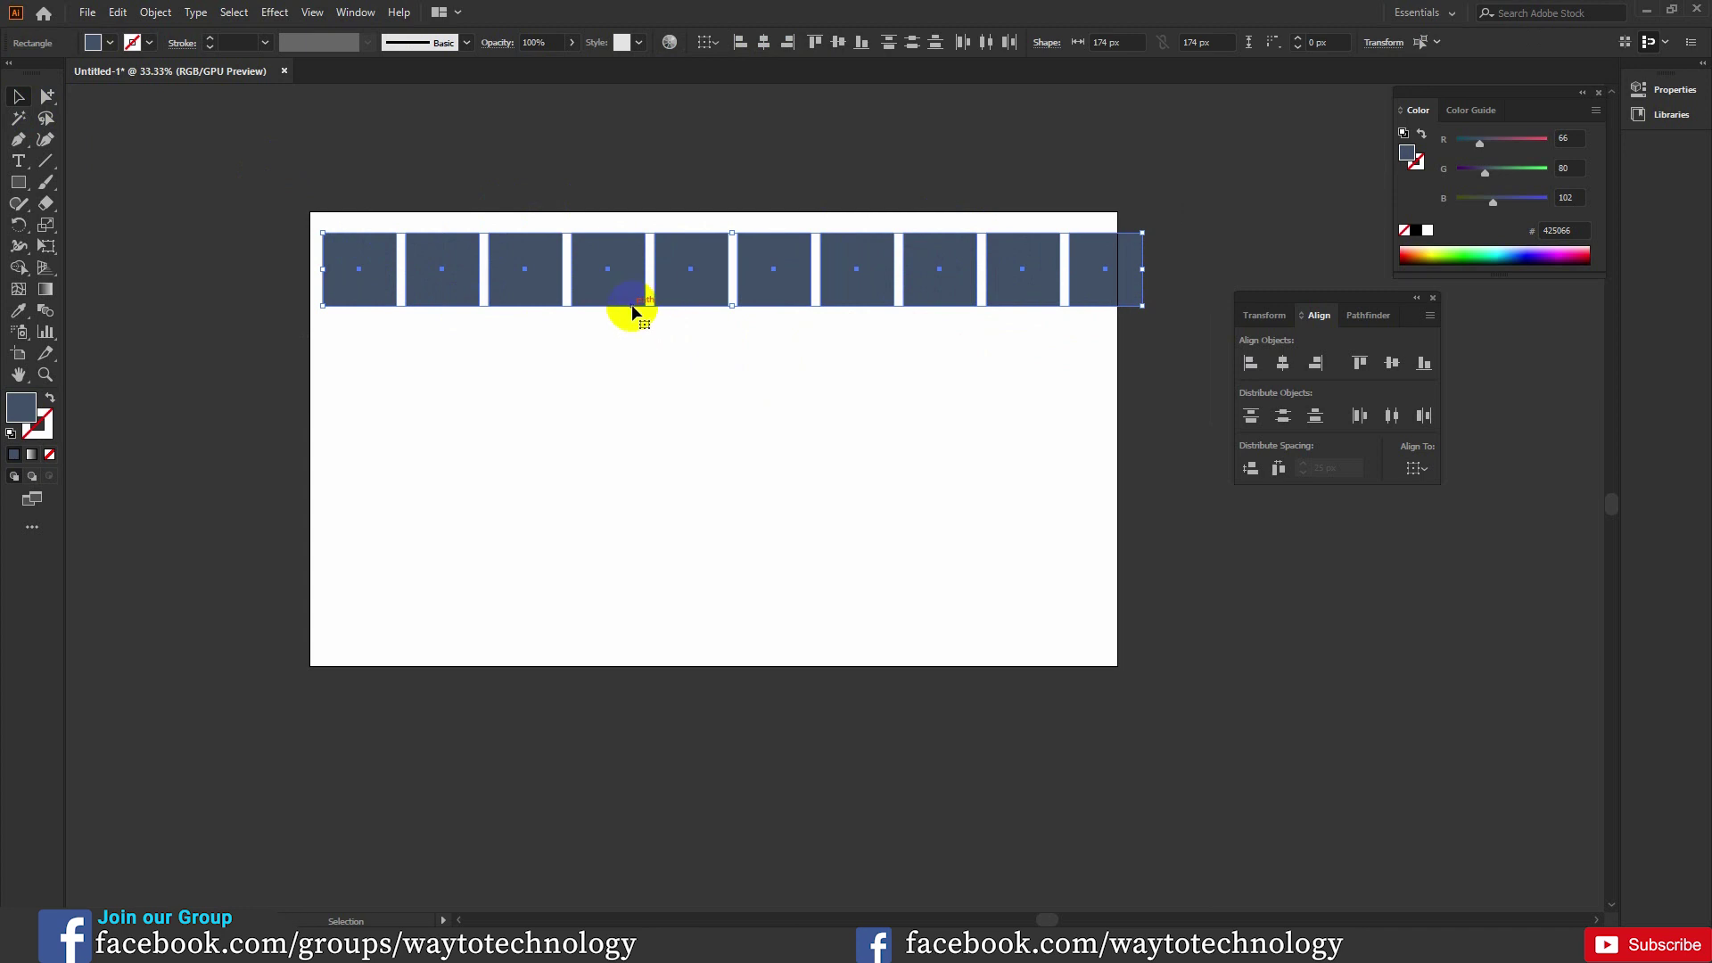
pyautogui.click(1420, 468)
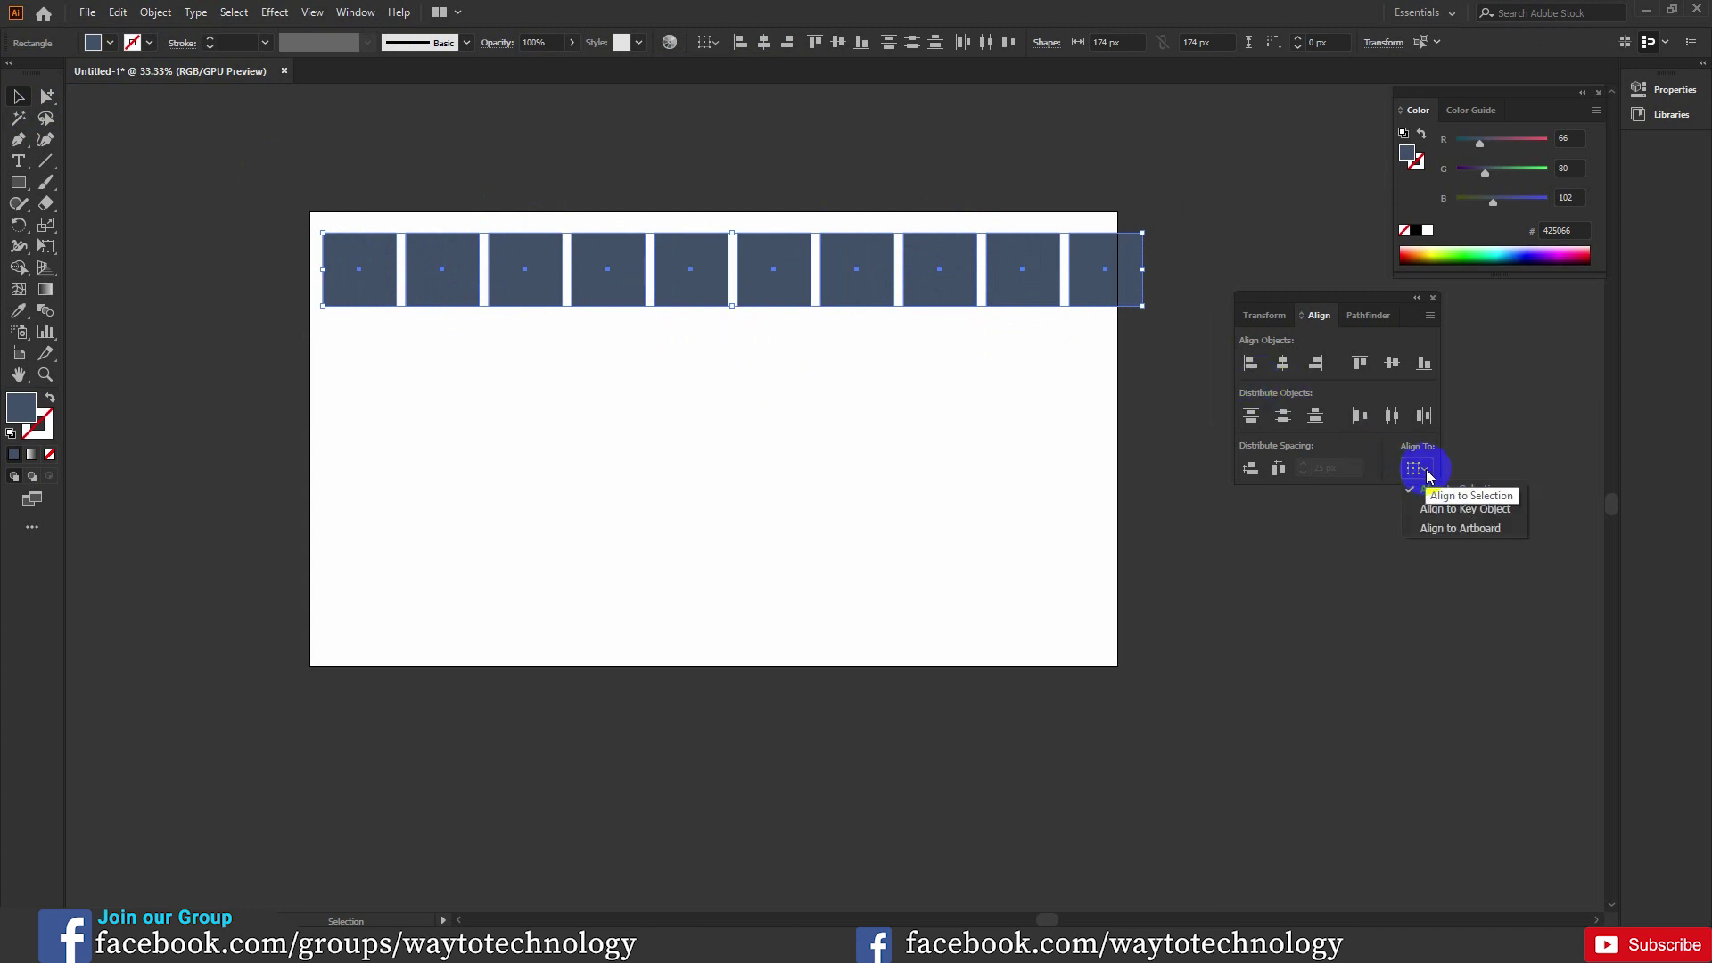
pyautogui.click(1476, 529)
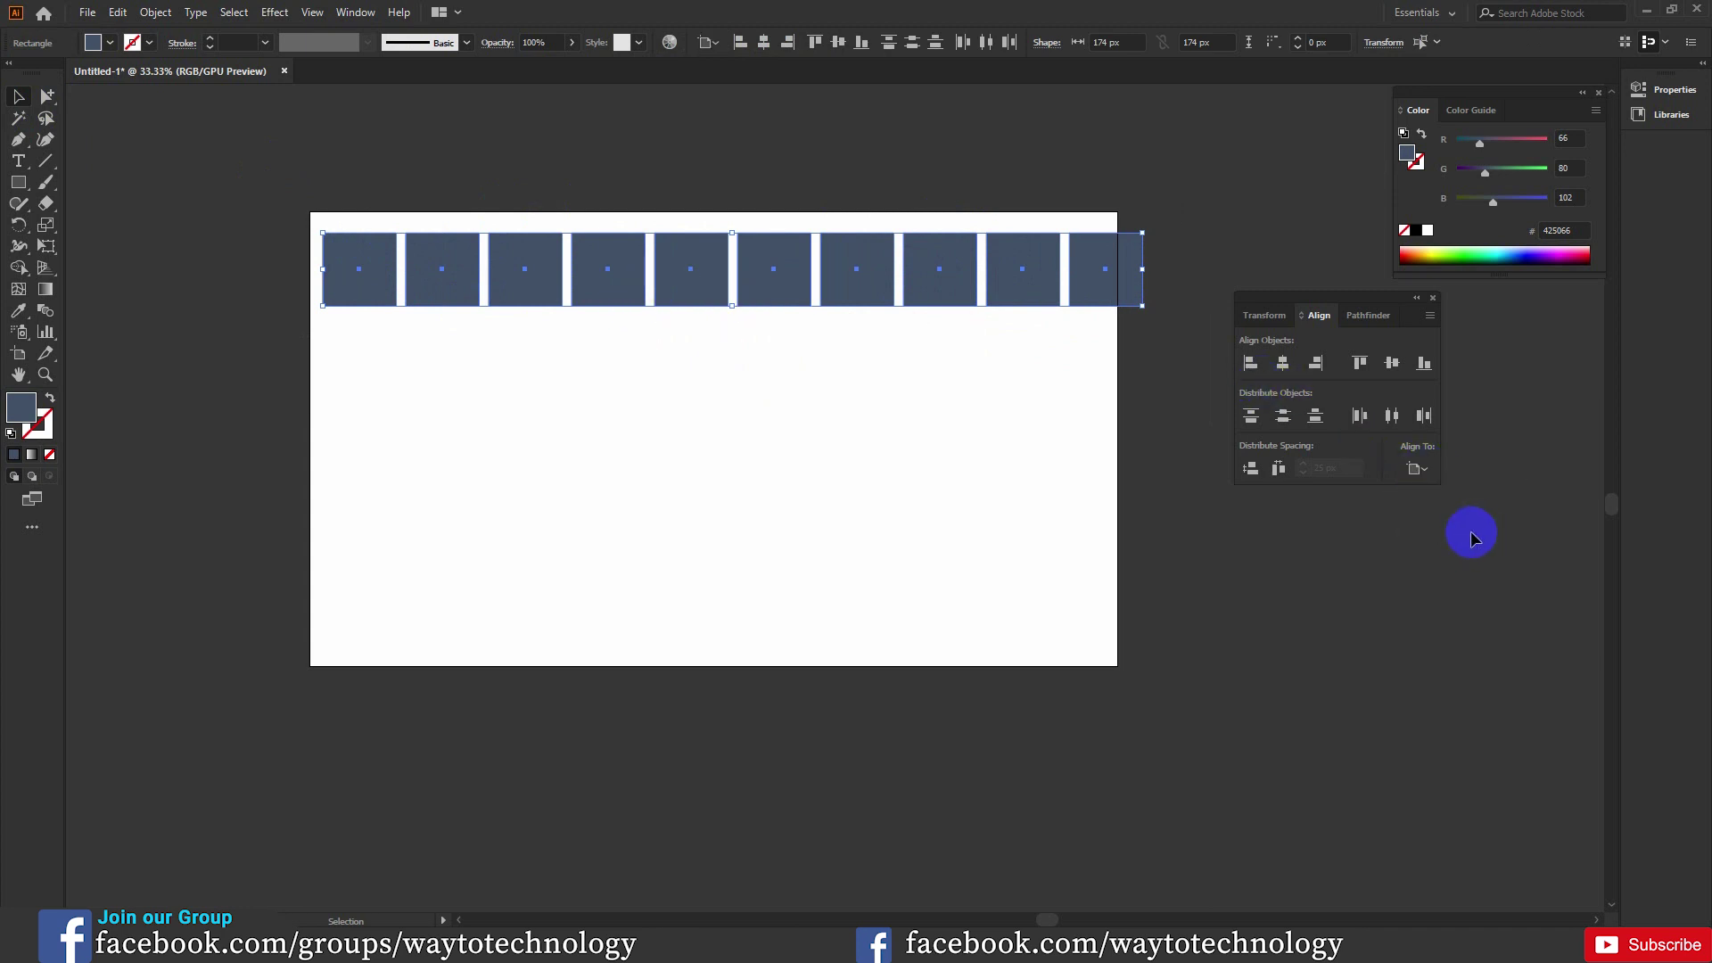
pyautogui.click(1279, 472)
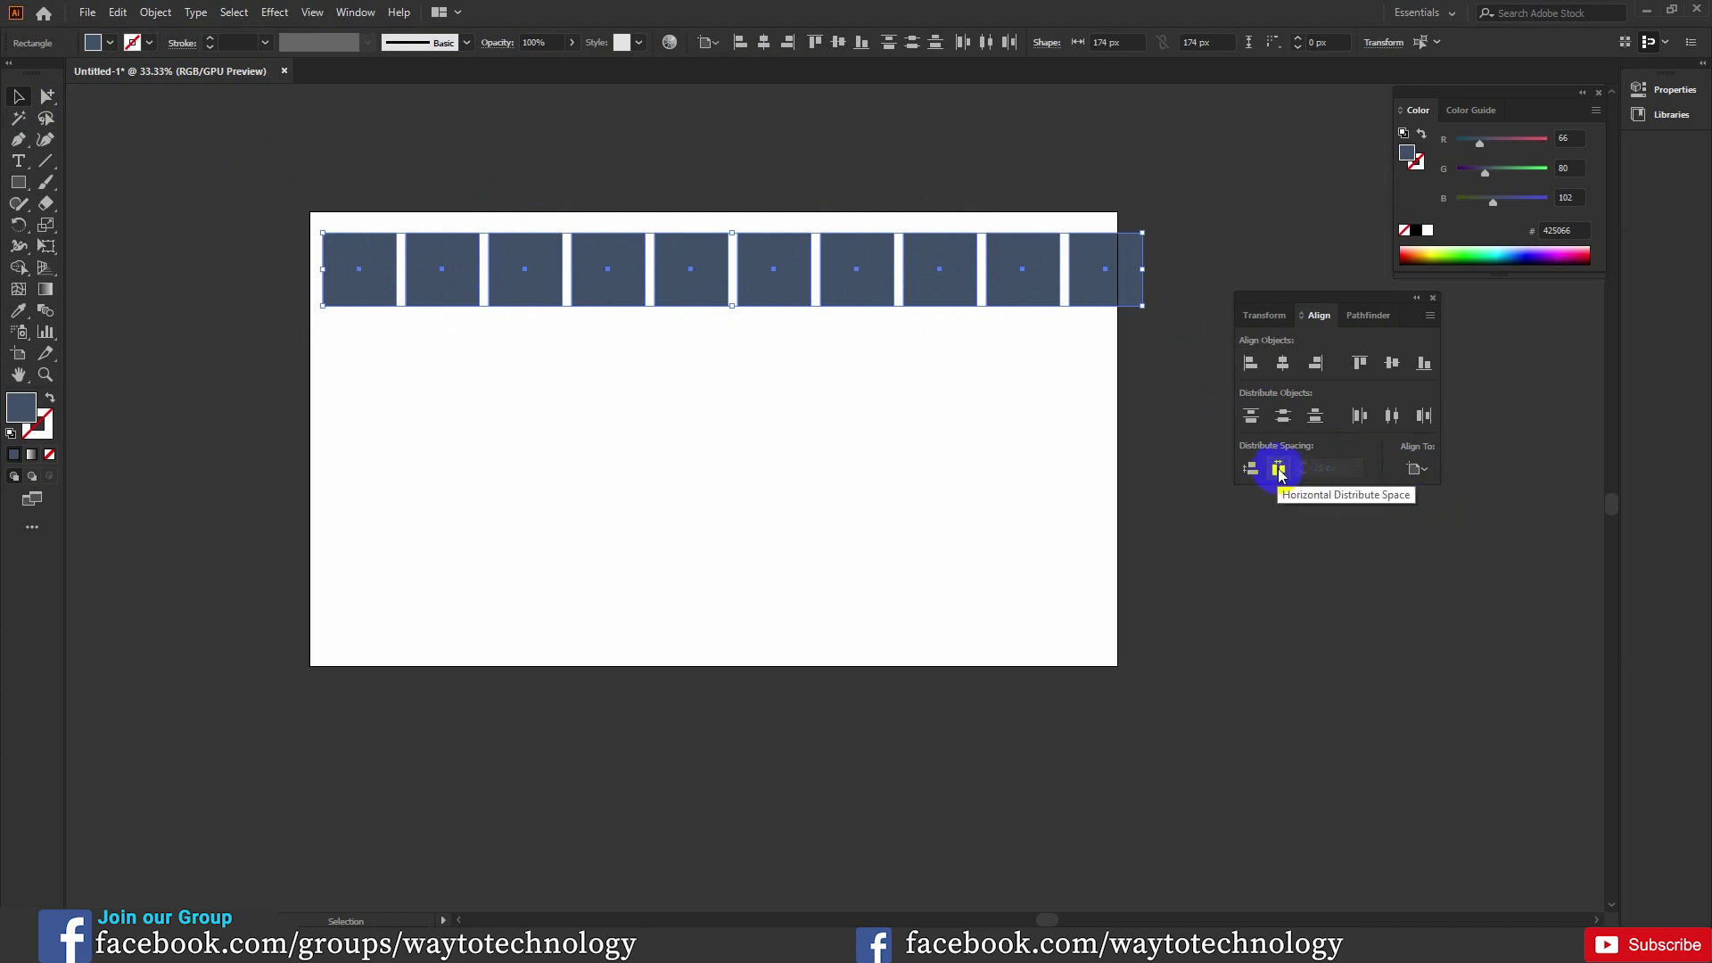
pyautogui.click(1279, 472)
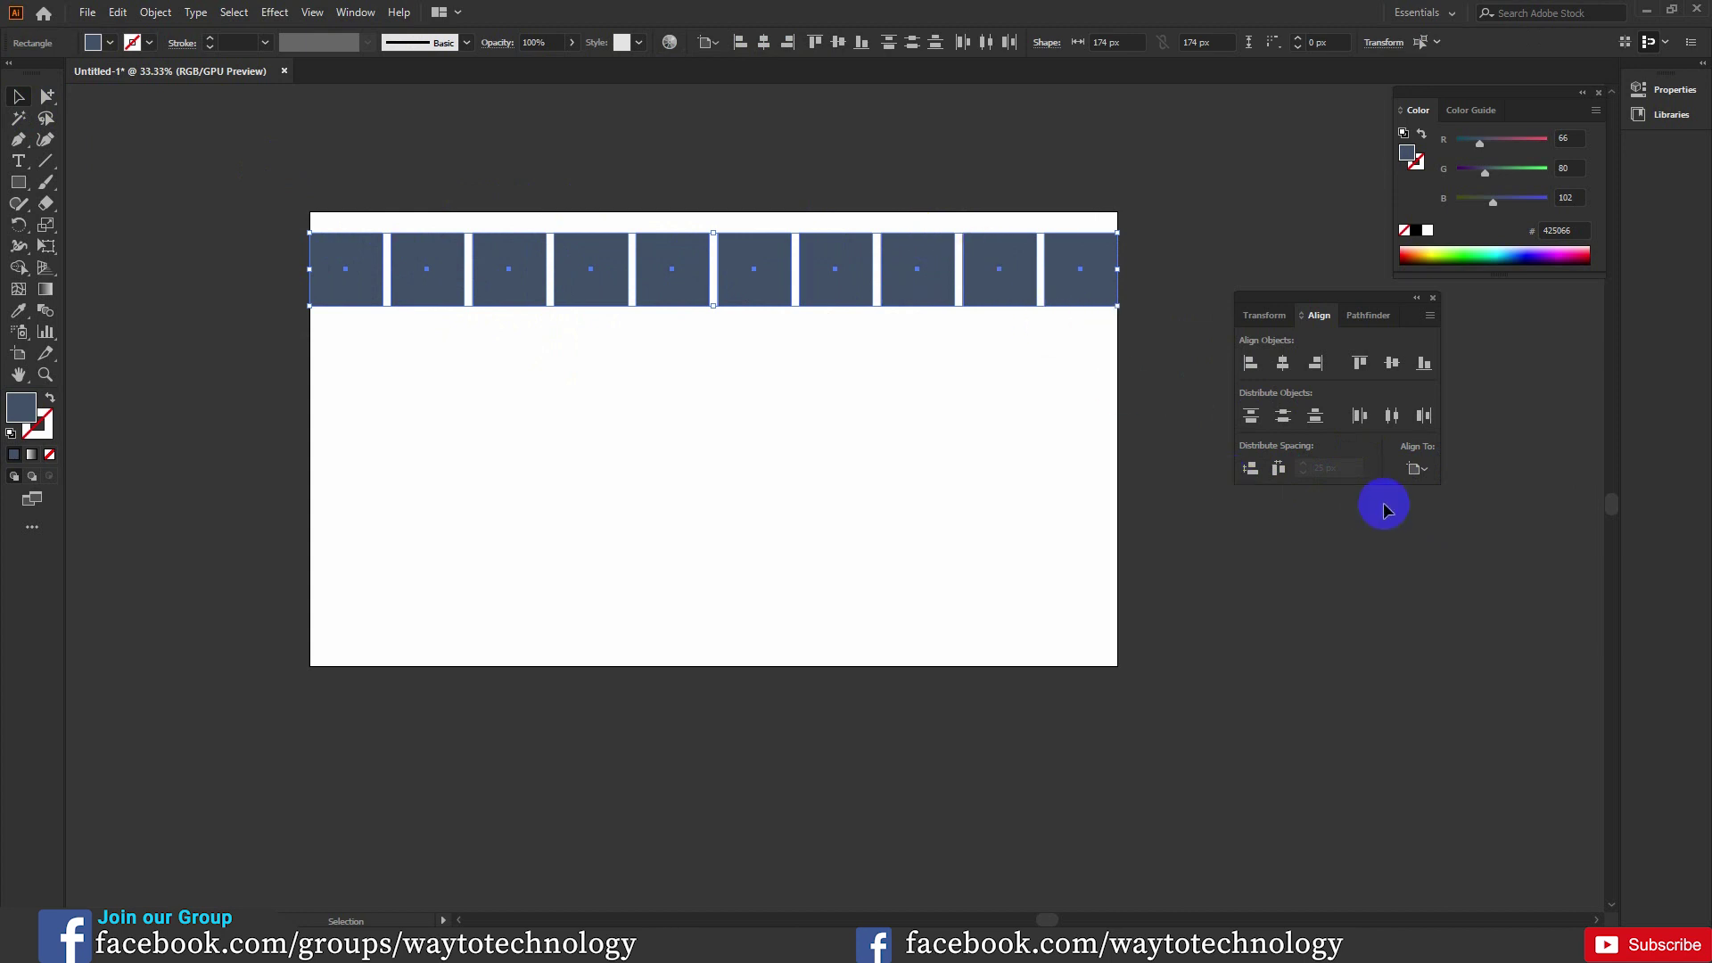
# - Align to a key object using the rightmost square, and distribute the row horizontally with 5 px spacing
pyautogui.click(1425, 473)
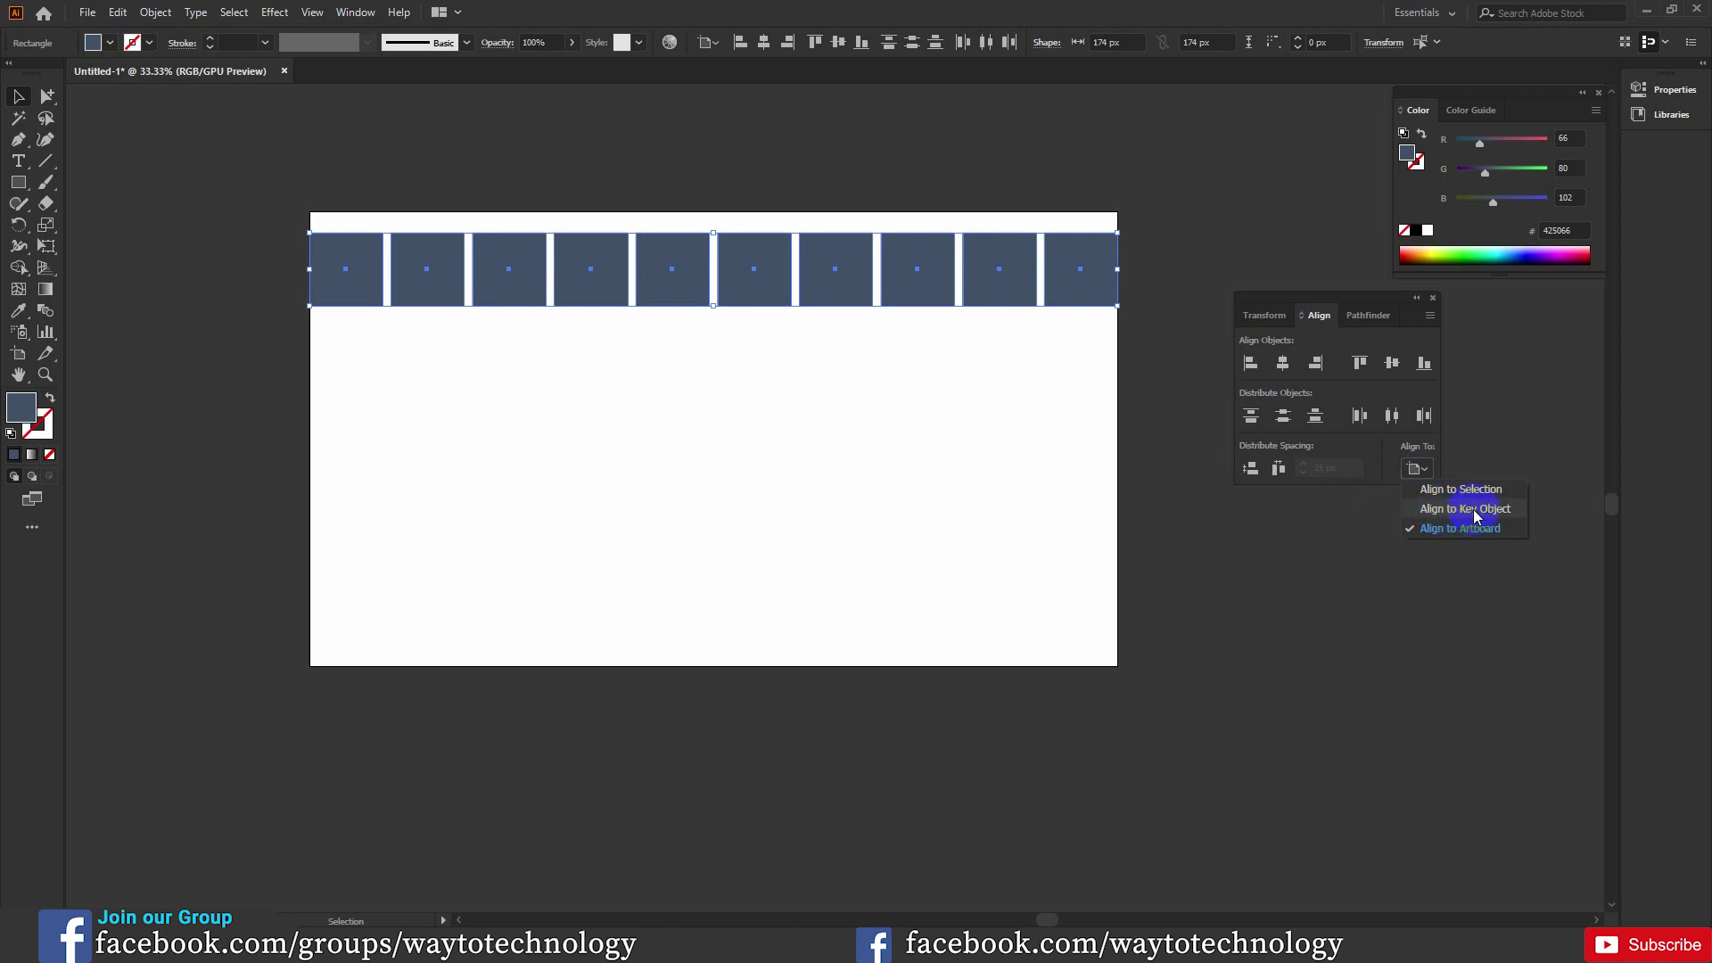
pyautogui.click(1476, 510)
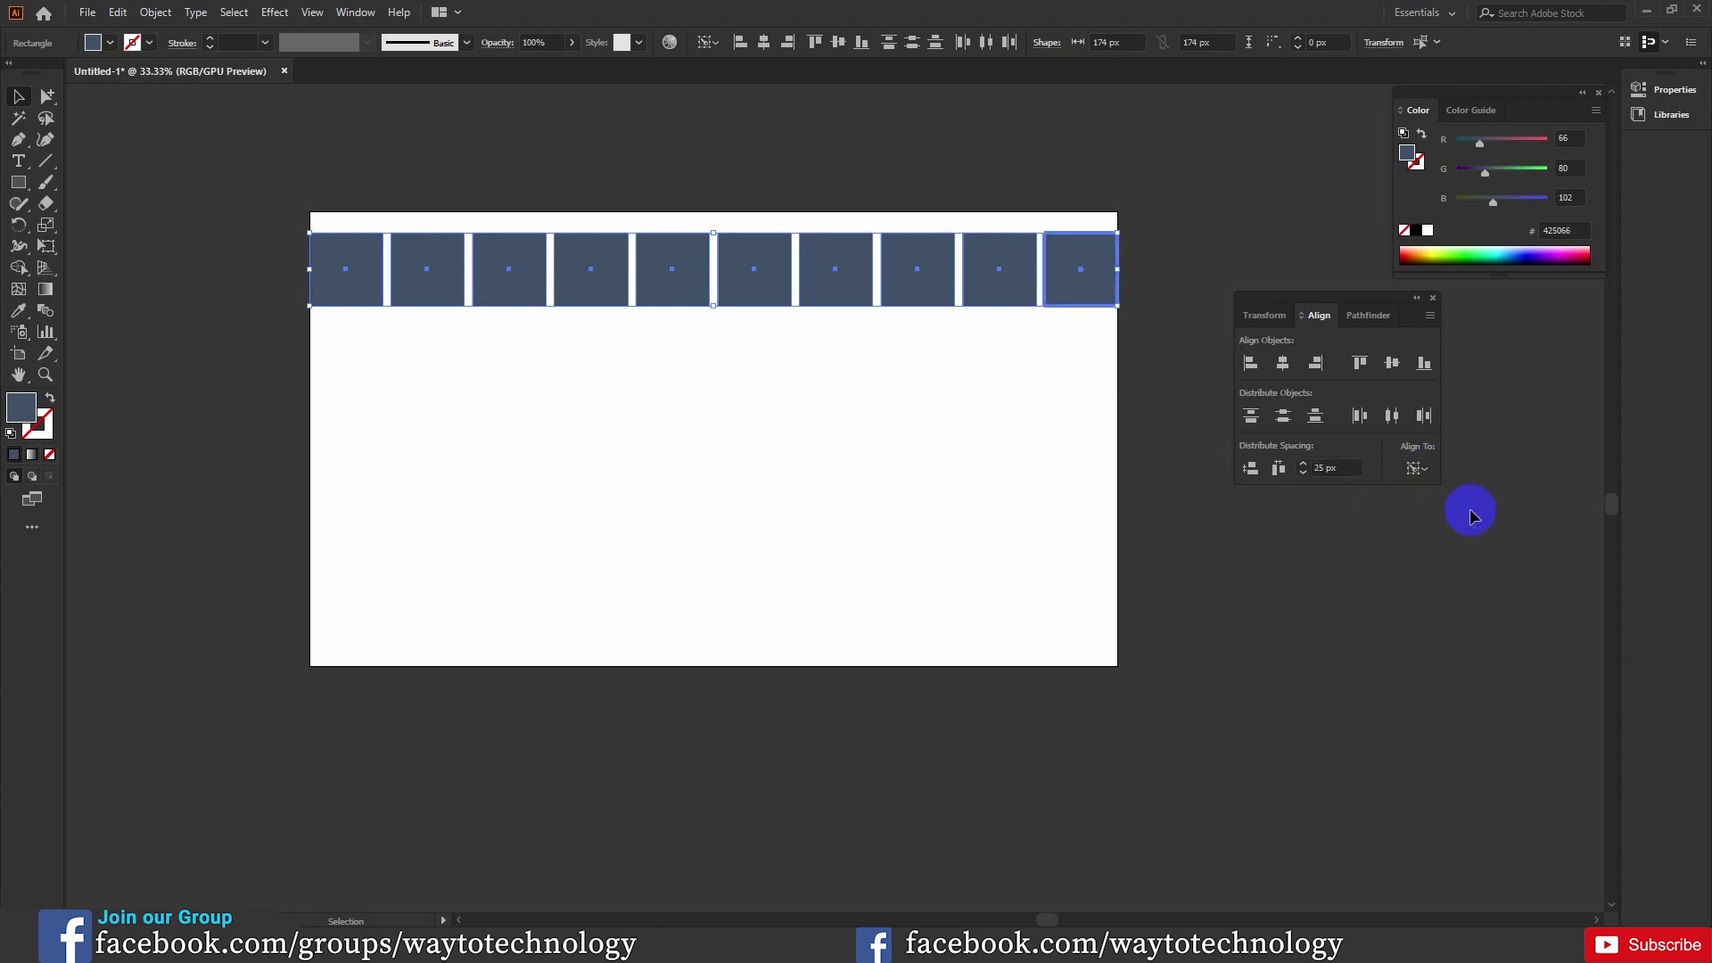
pyautogui.click(1024, 278)
pyautogui.click(1093, 279)
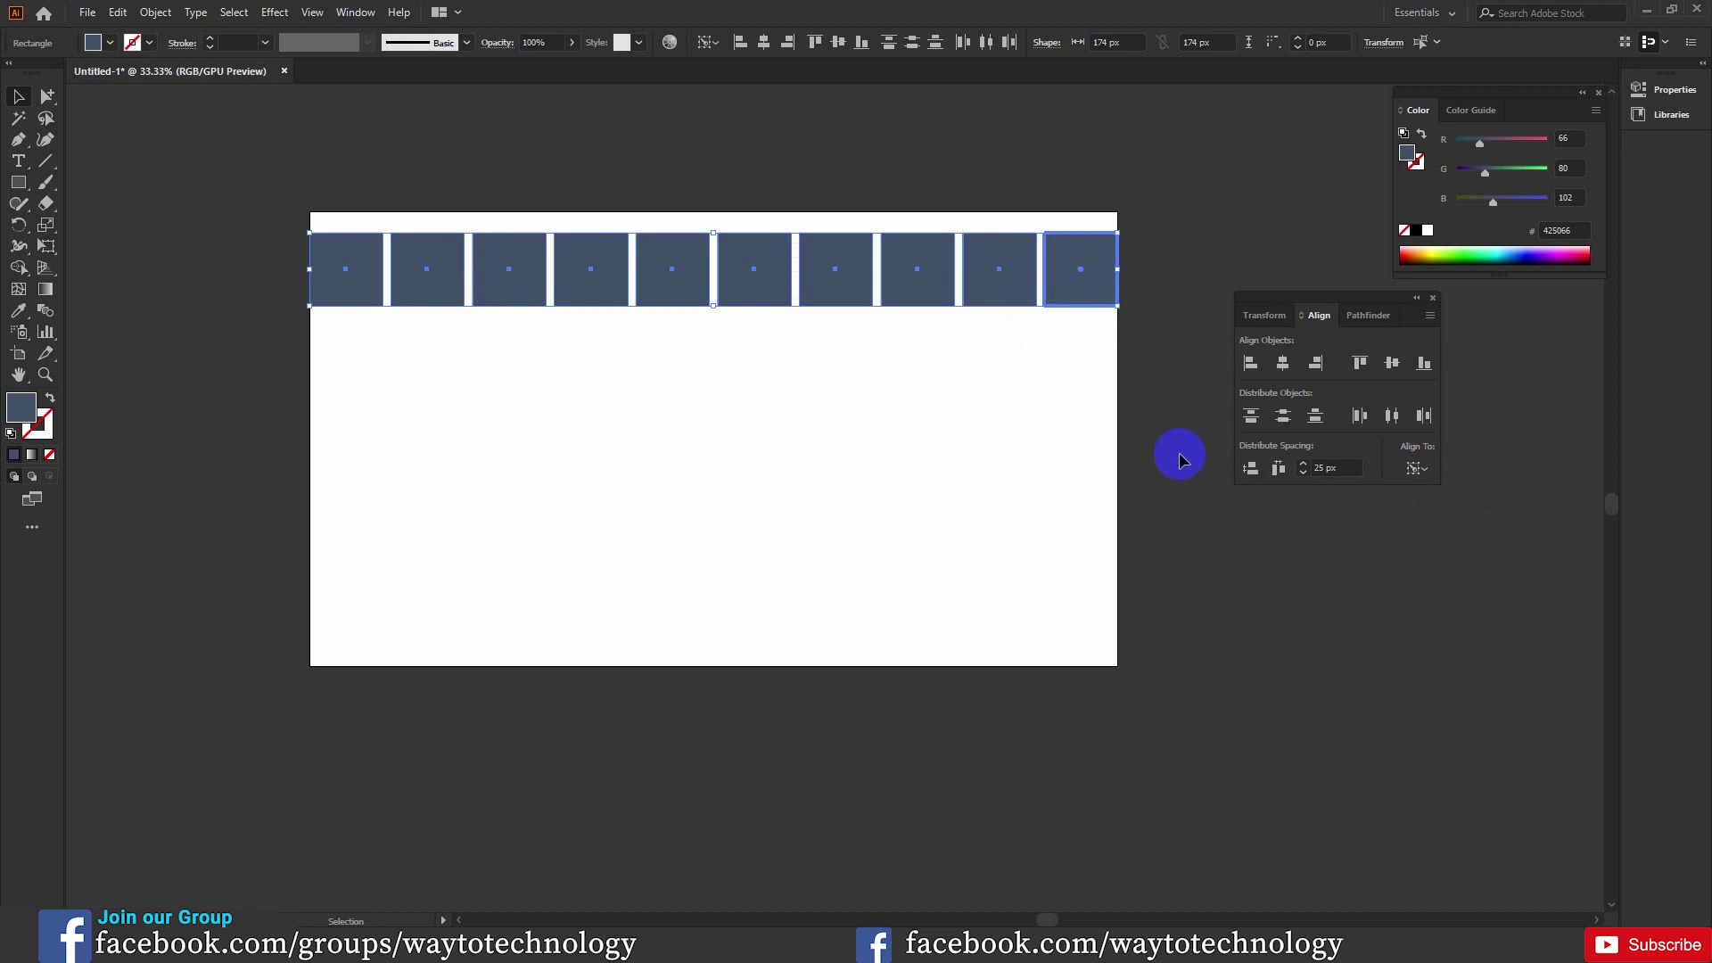
pyautogui.click(1347, 468)
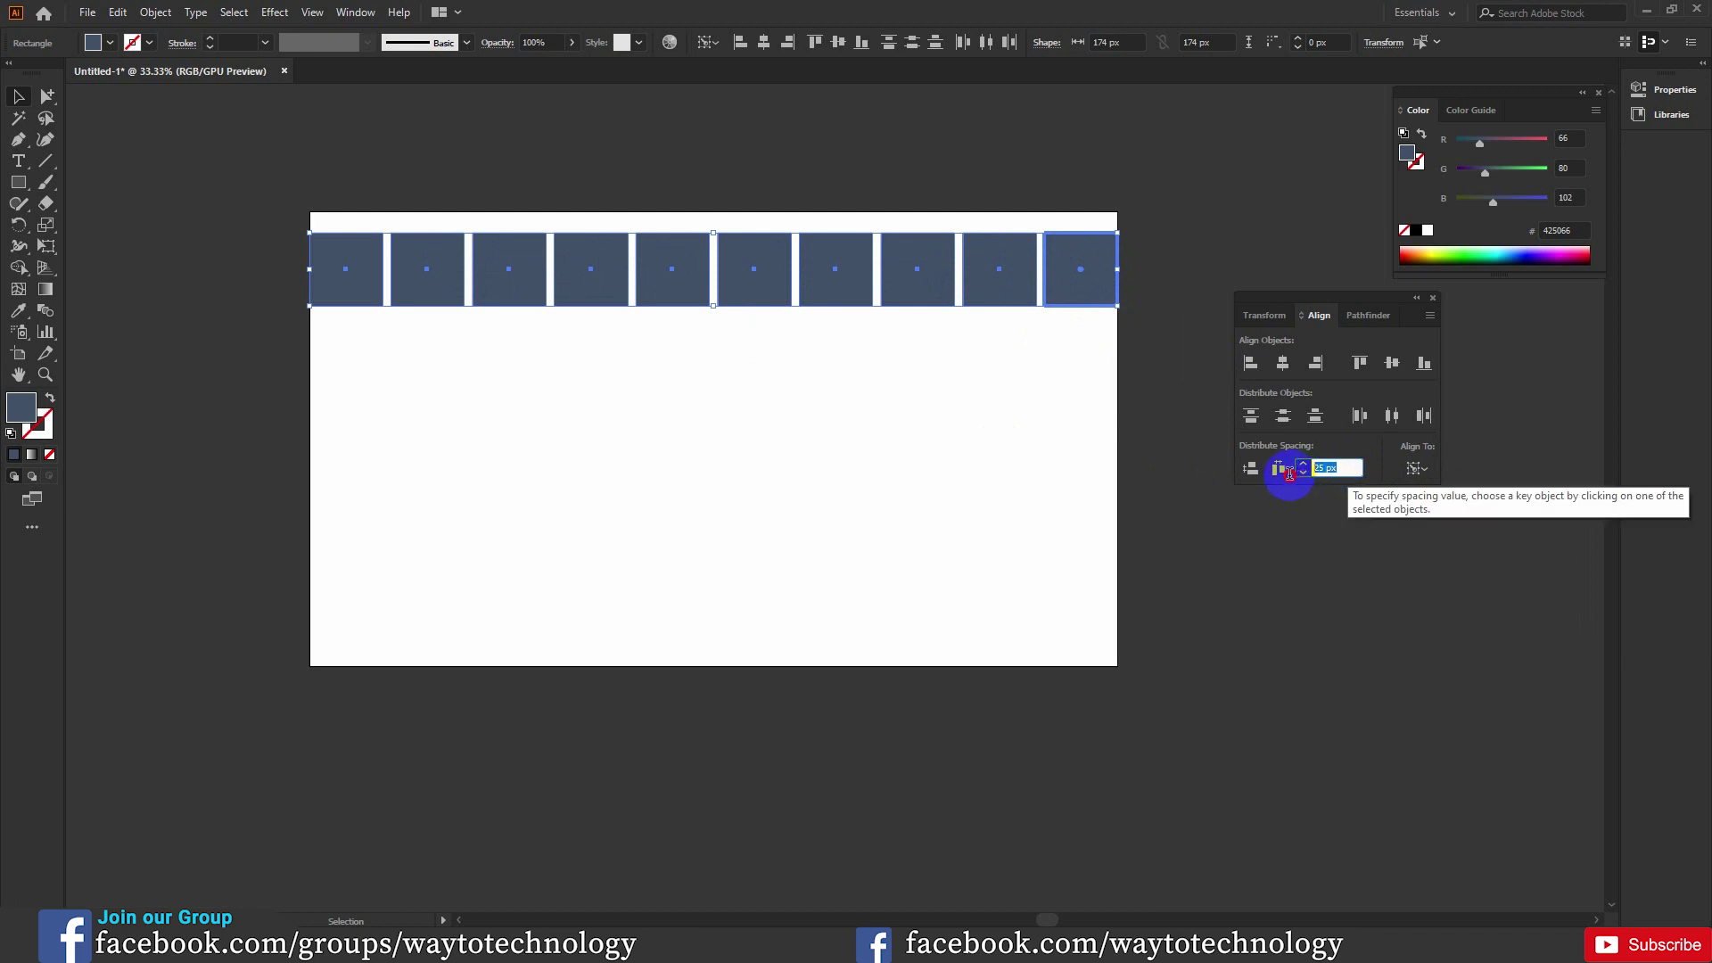
pyautogui.write('5')
pyautogui.click(1279, 468)
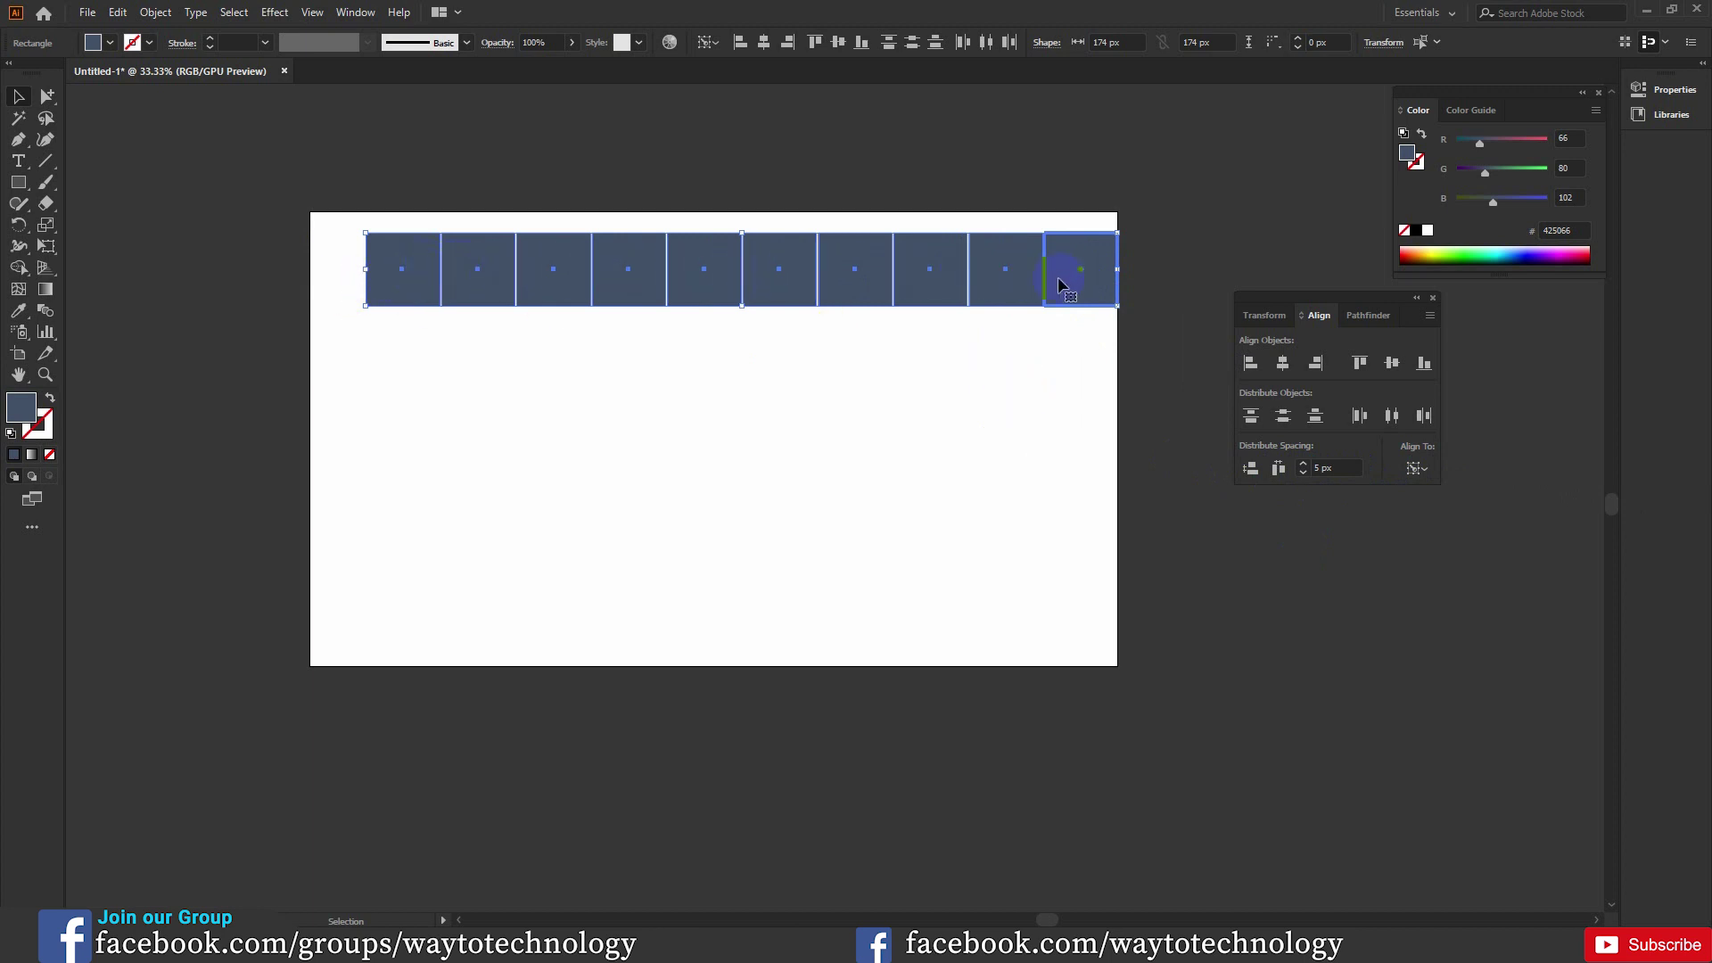
# - Redistribute the row from the rightmost key square with 10 px and 20 px horizontal spacing
pyautogui.click(1318, 467)
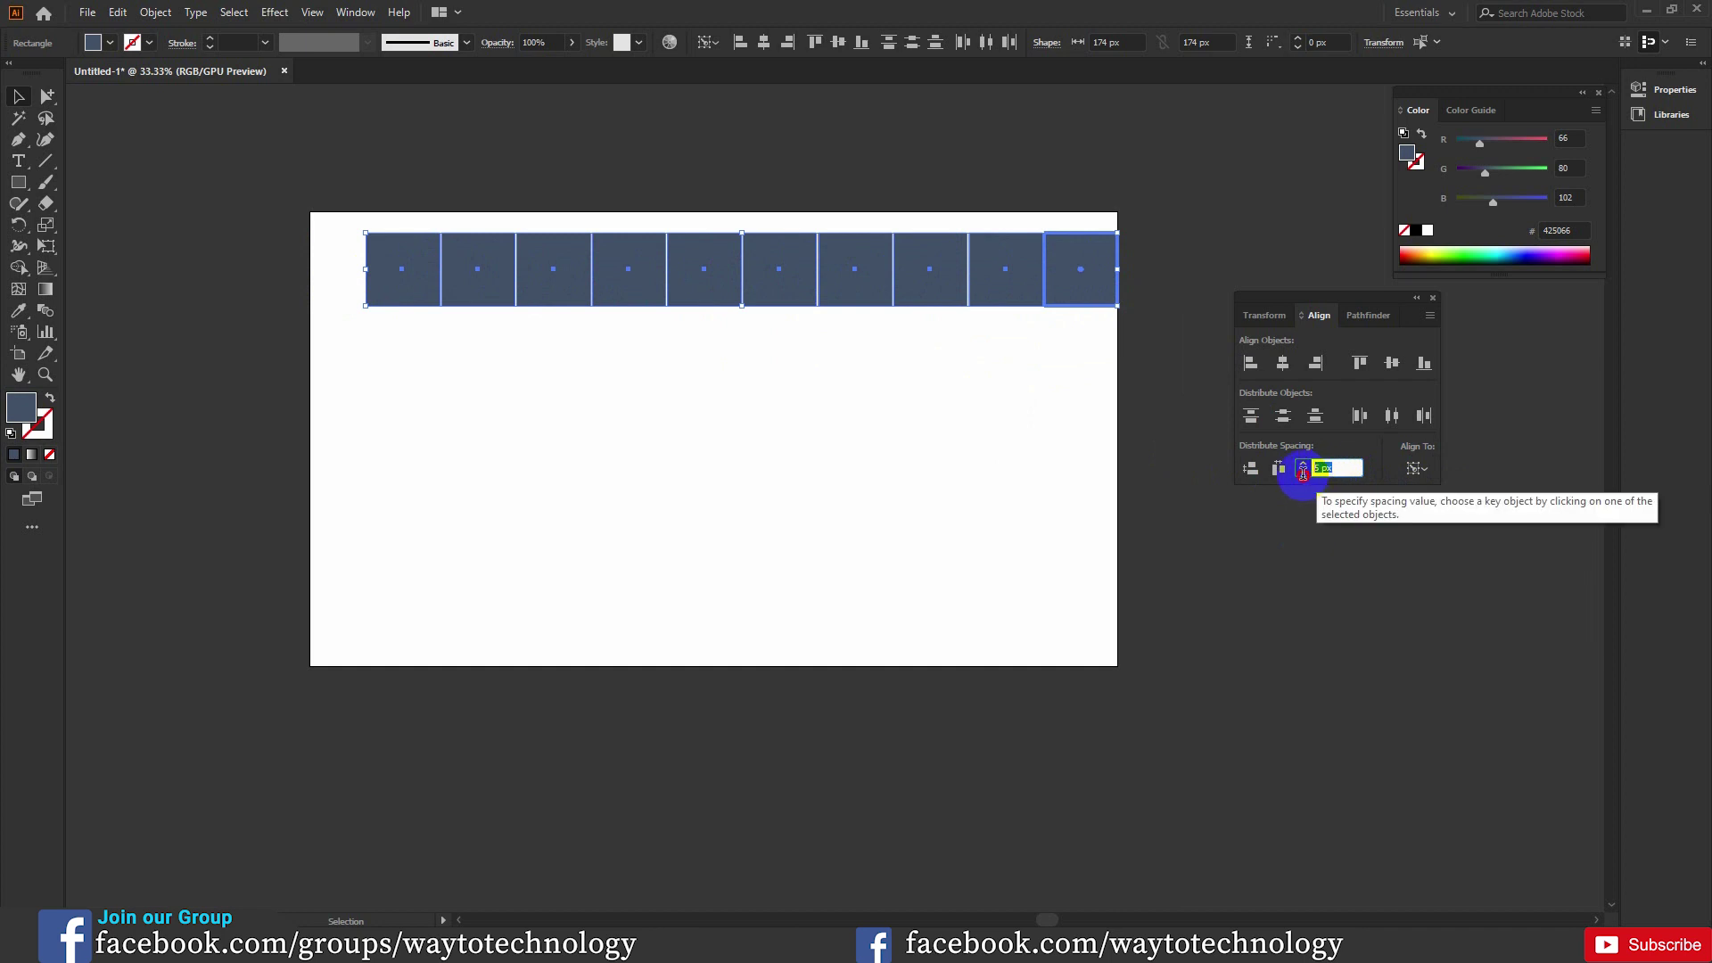
pyautogui.write('10')
pyautogui.click(1282, 472)
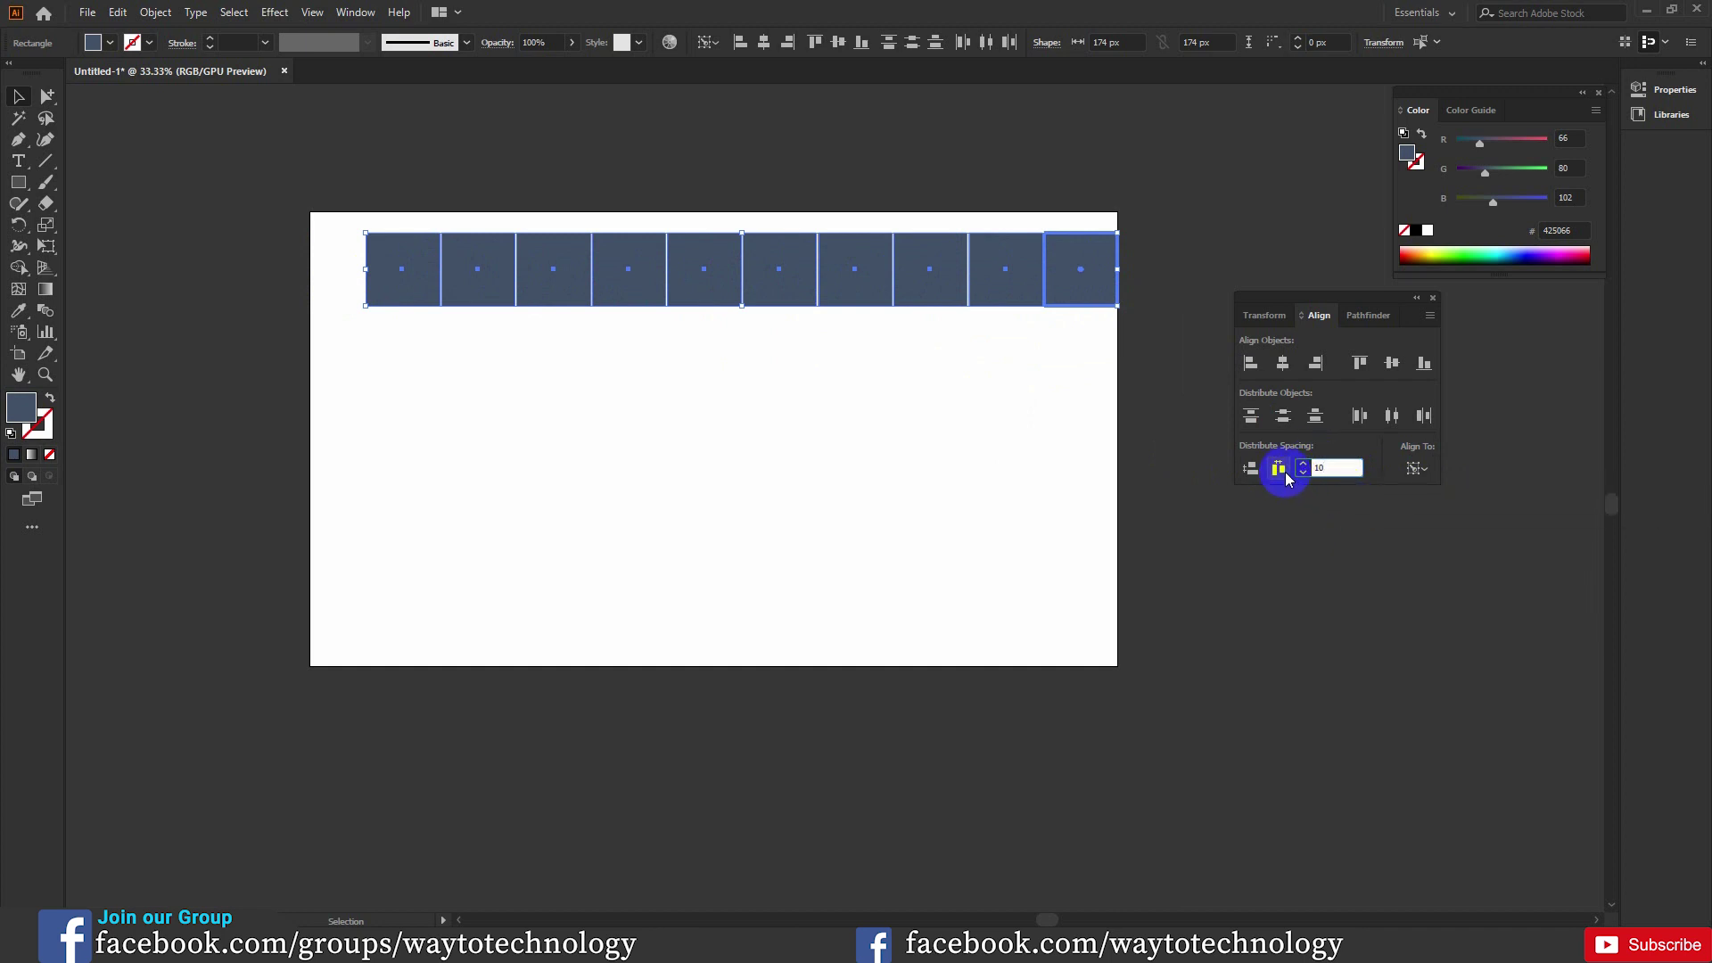
pyautogui.click(1280, 470)
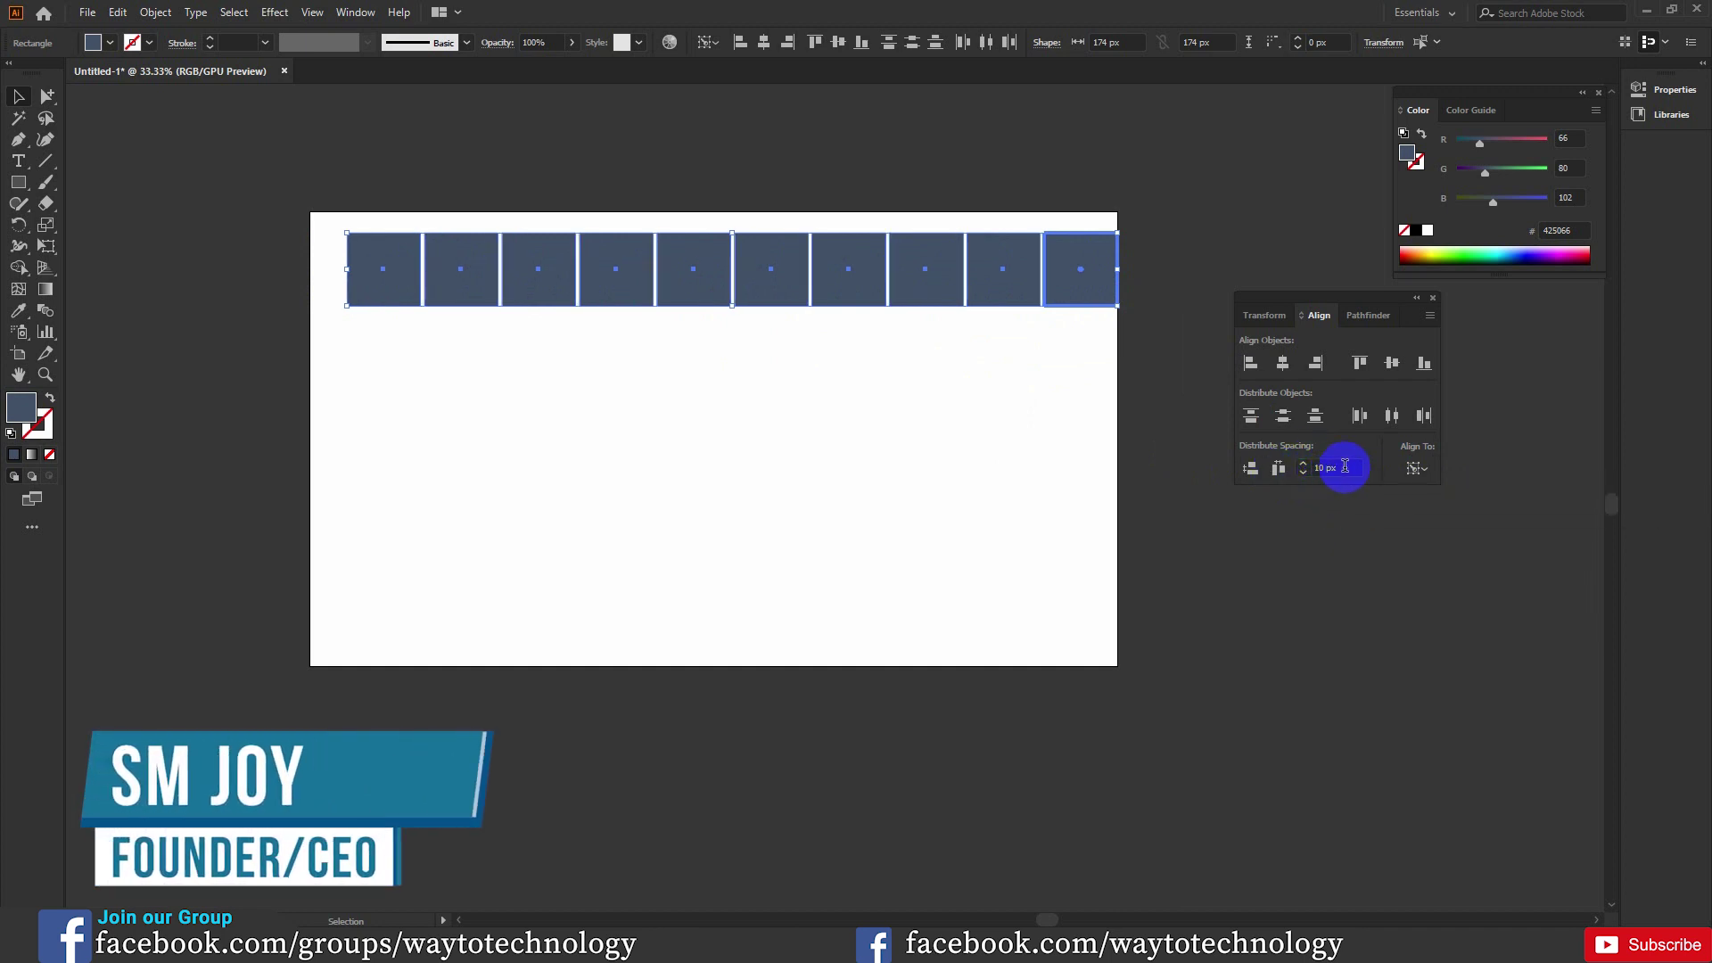
pyautogui.write('20')
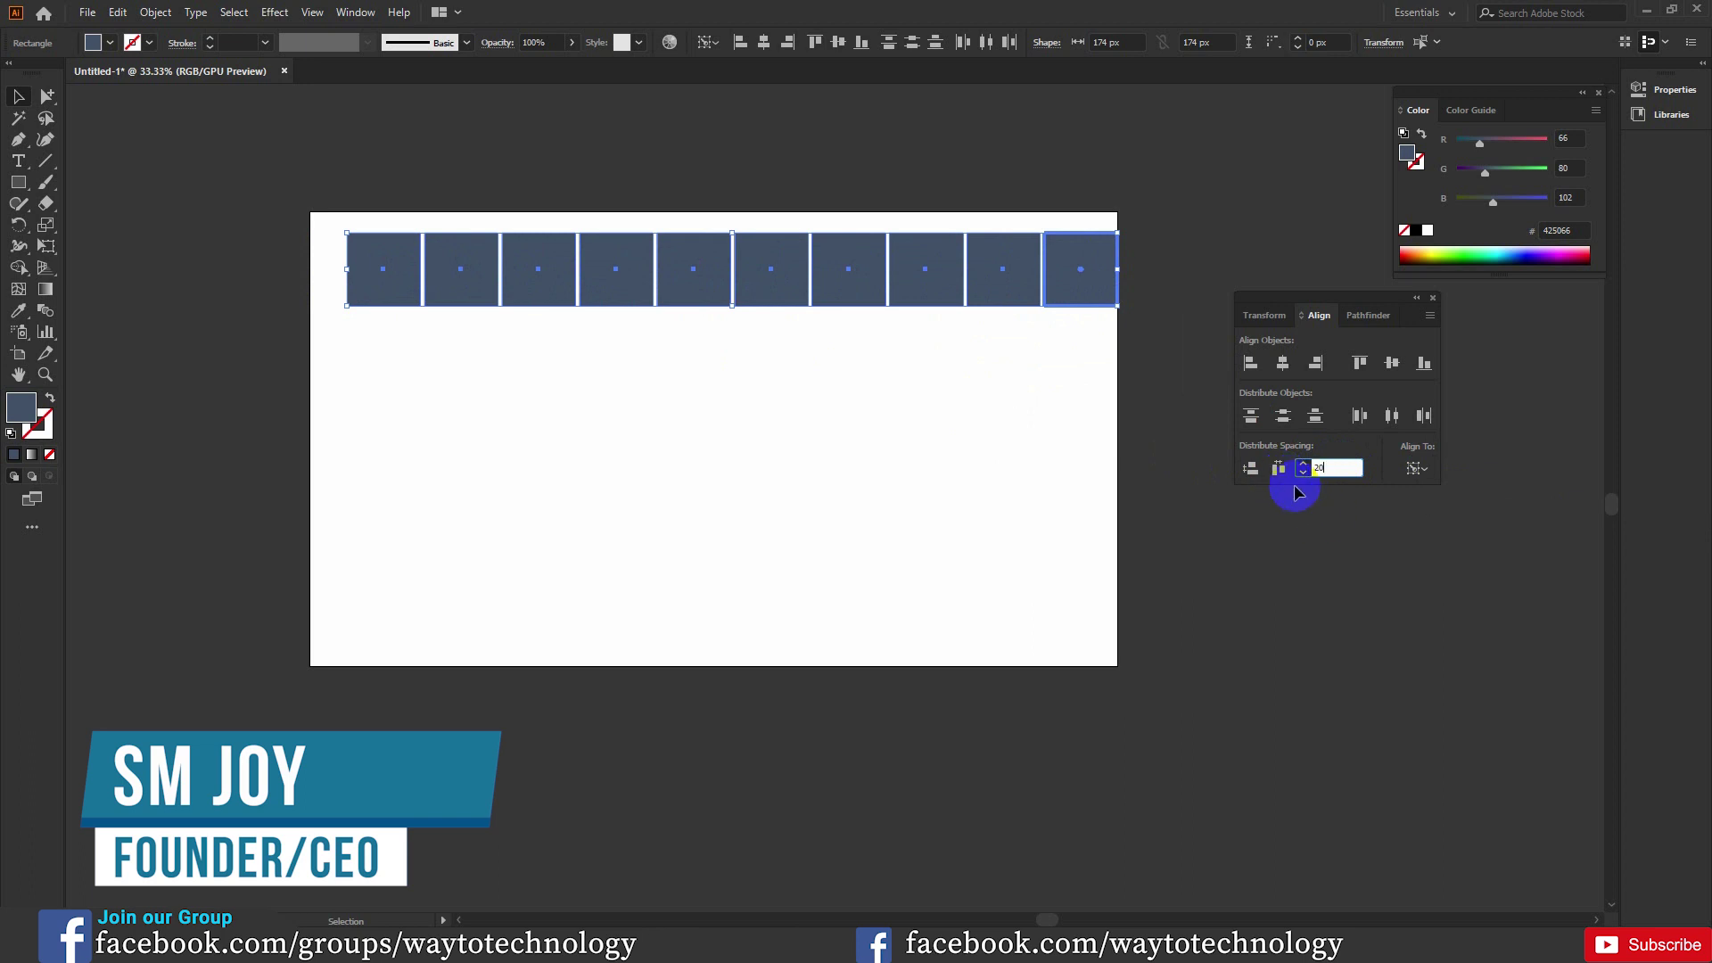
pyautogui.click(1280, 470)
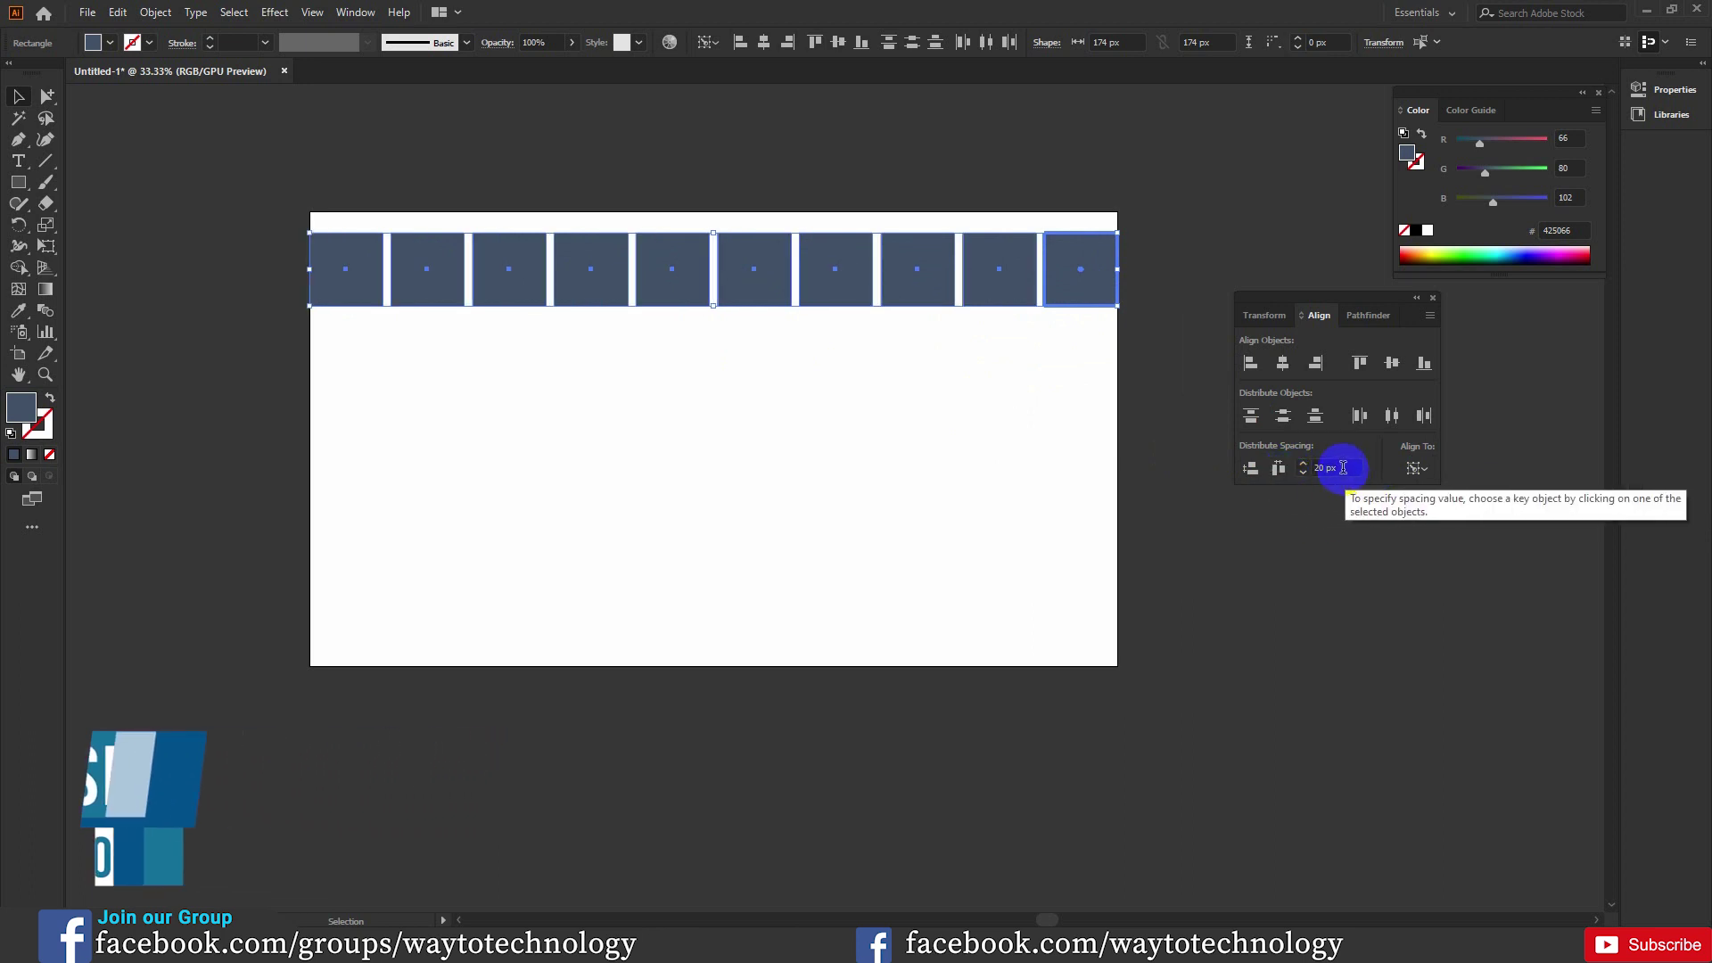
# - Redistribute the squares horizontally with 50 px spacing, set the spacing to 0 px so they touch, and deselect them
pyautogui.write('50')
pyautogui.click(1277, 469)
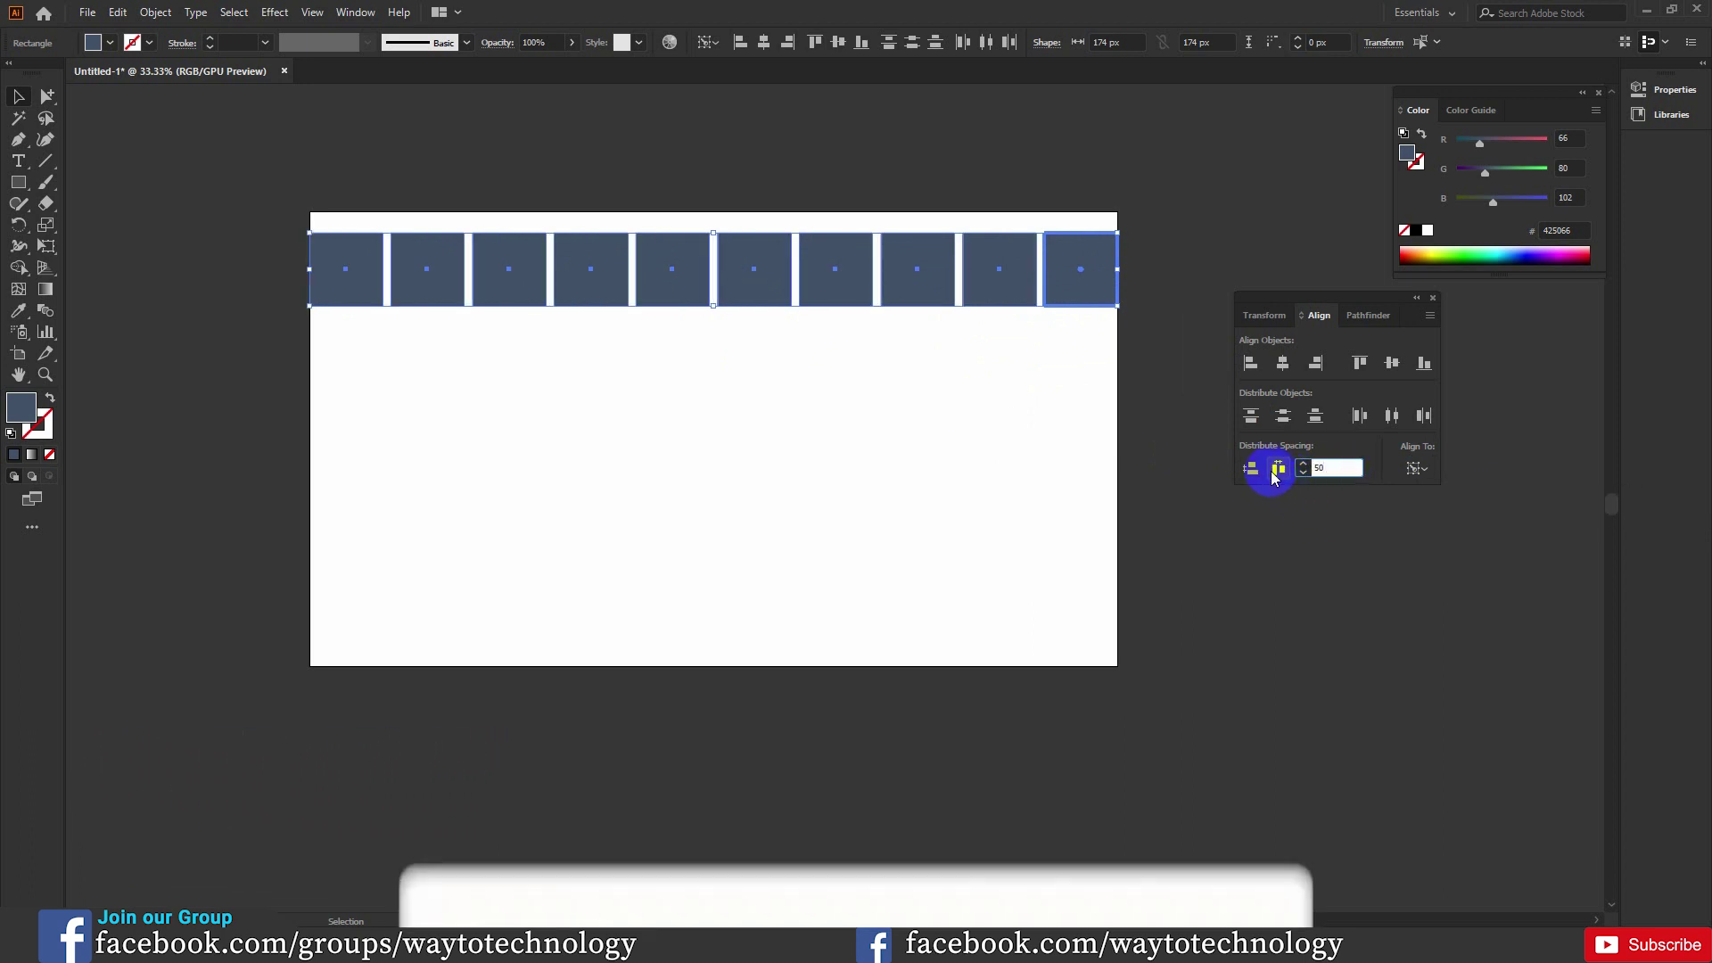
pyautogui.click(1324, 465)
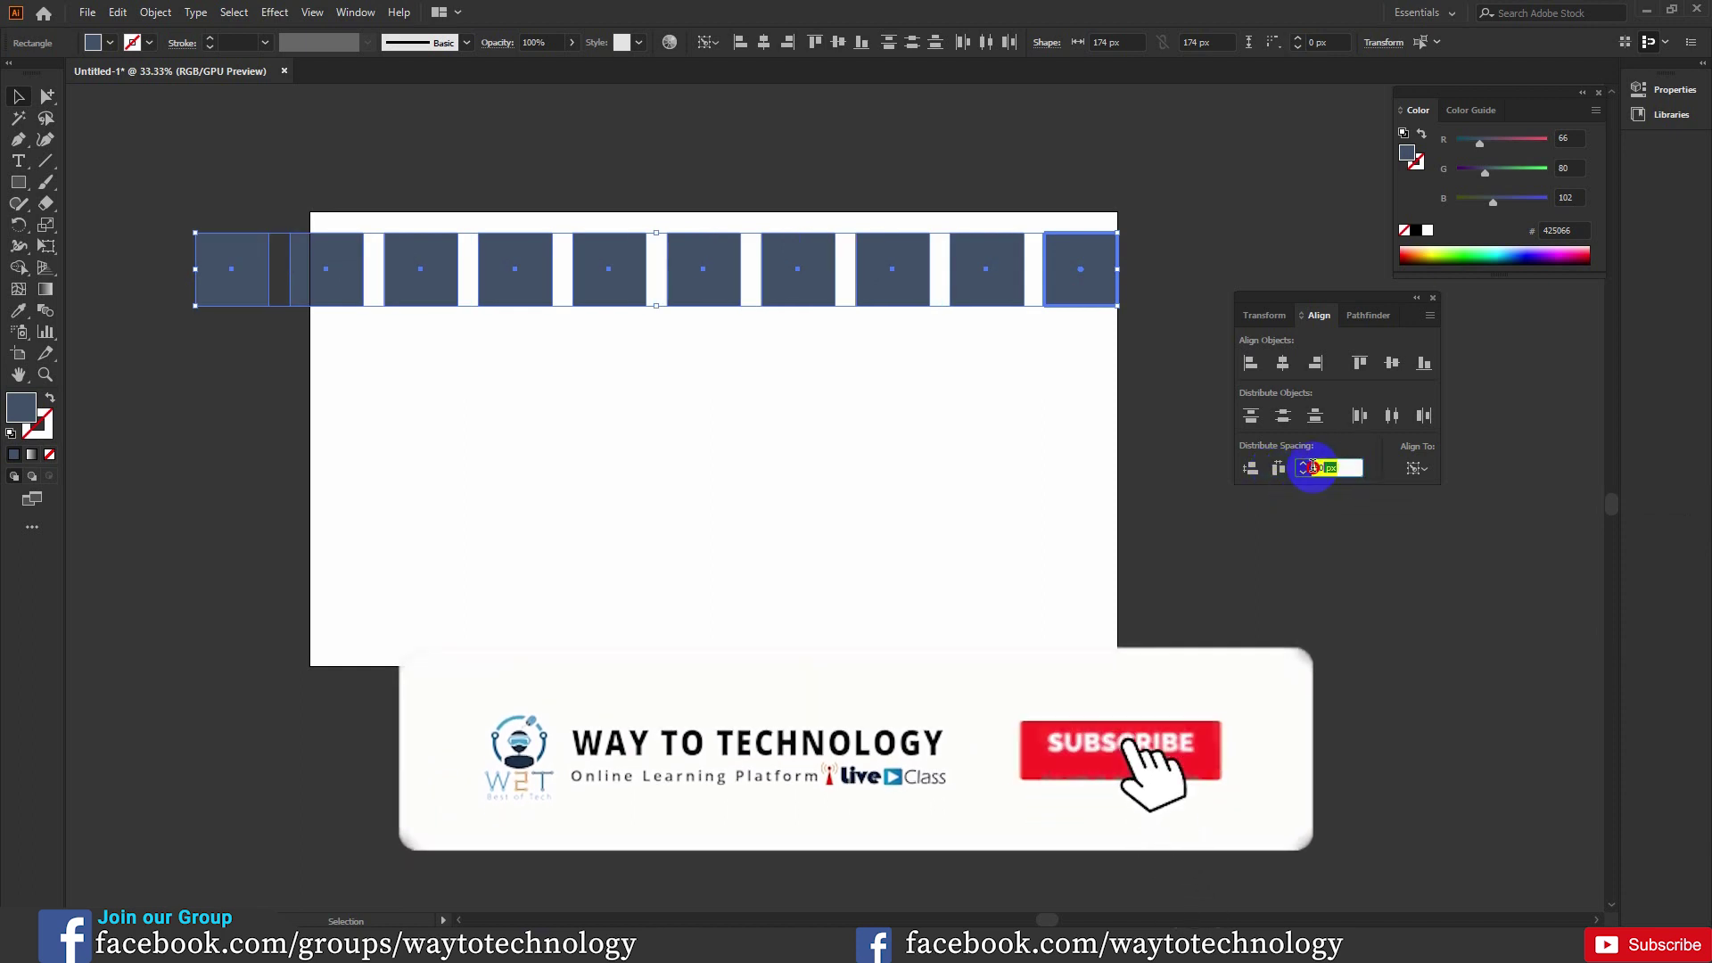
pyautogui.write('0')
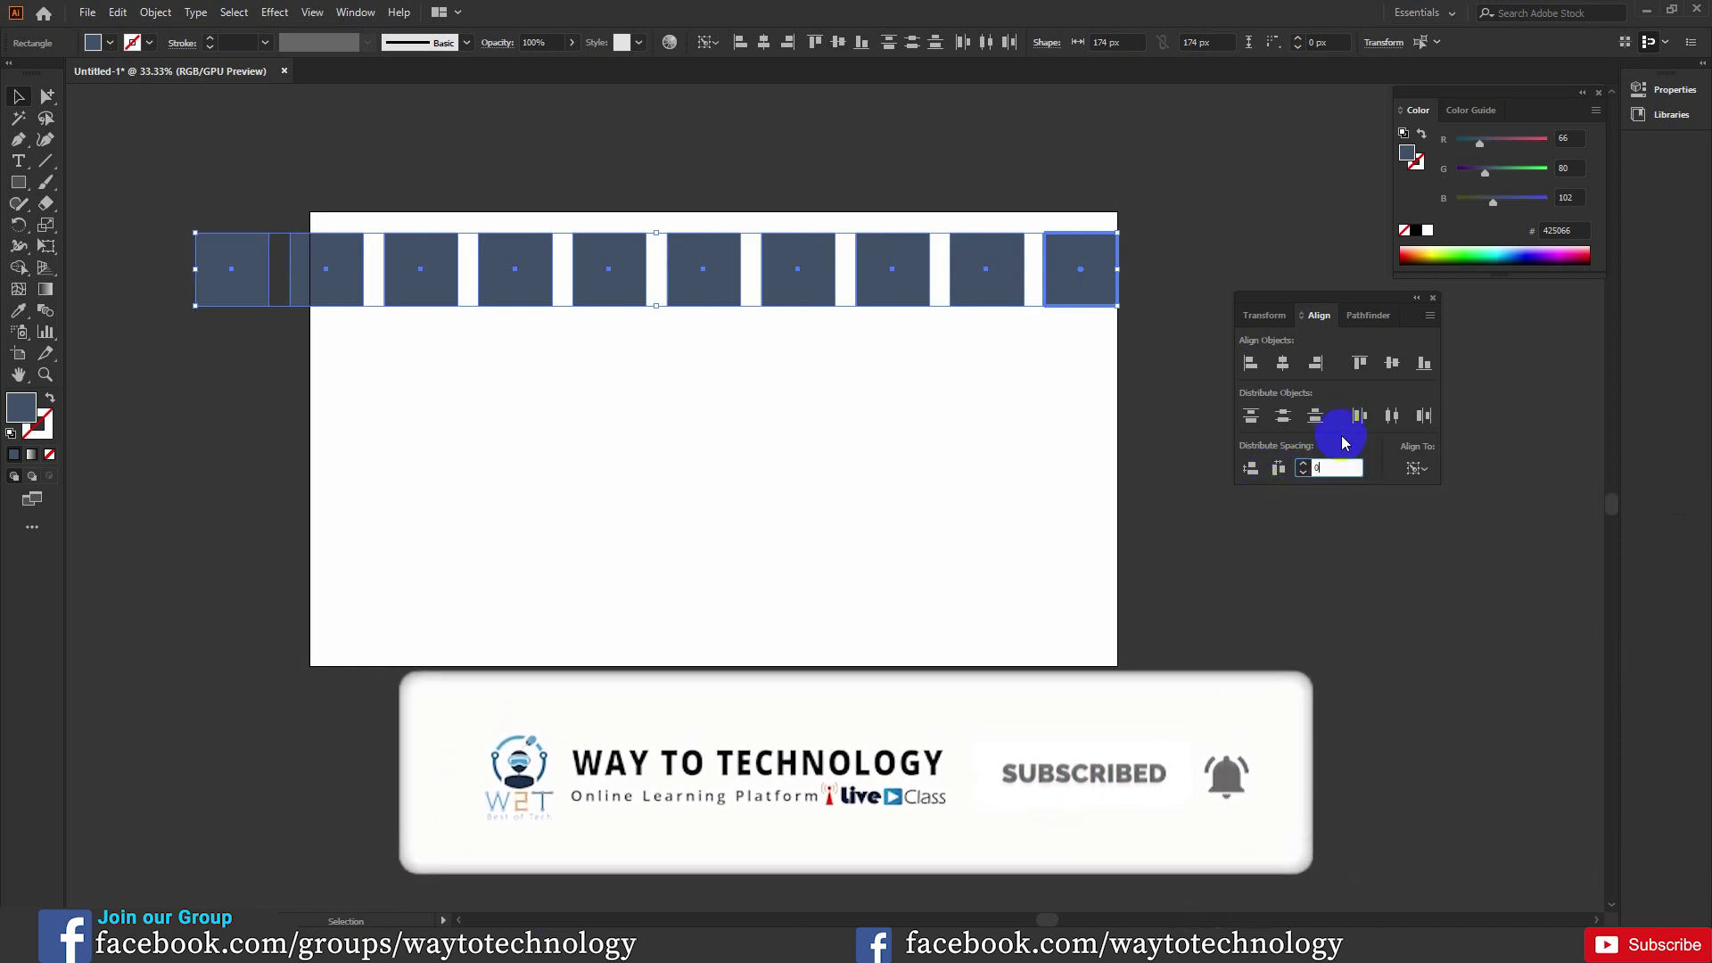
pyautogui.click(1280, 470)
pyautogui.click(986, 434)
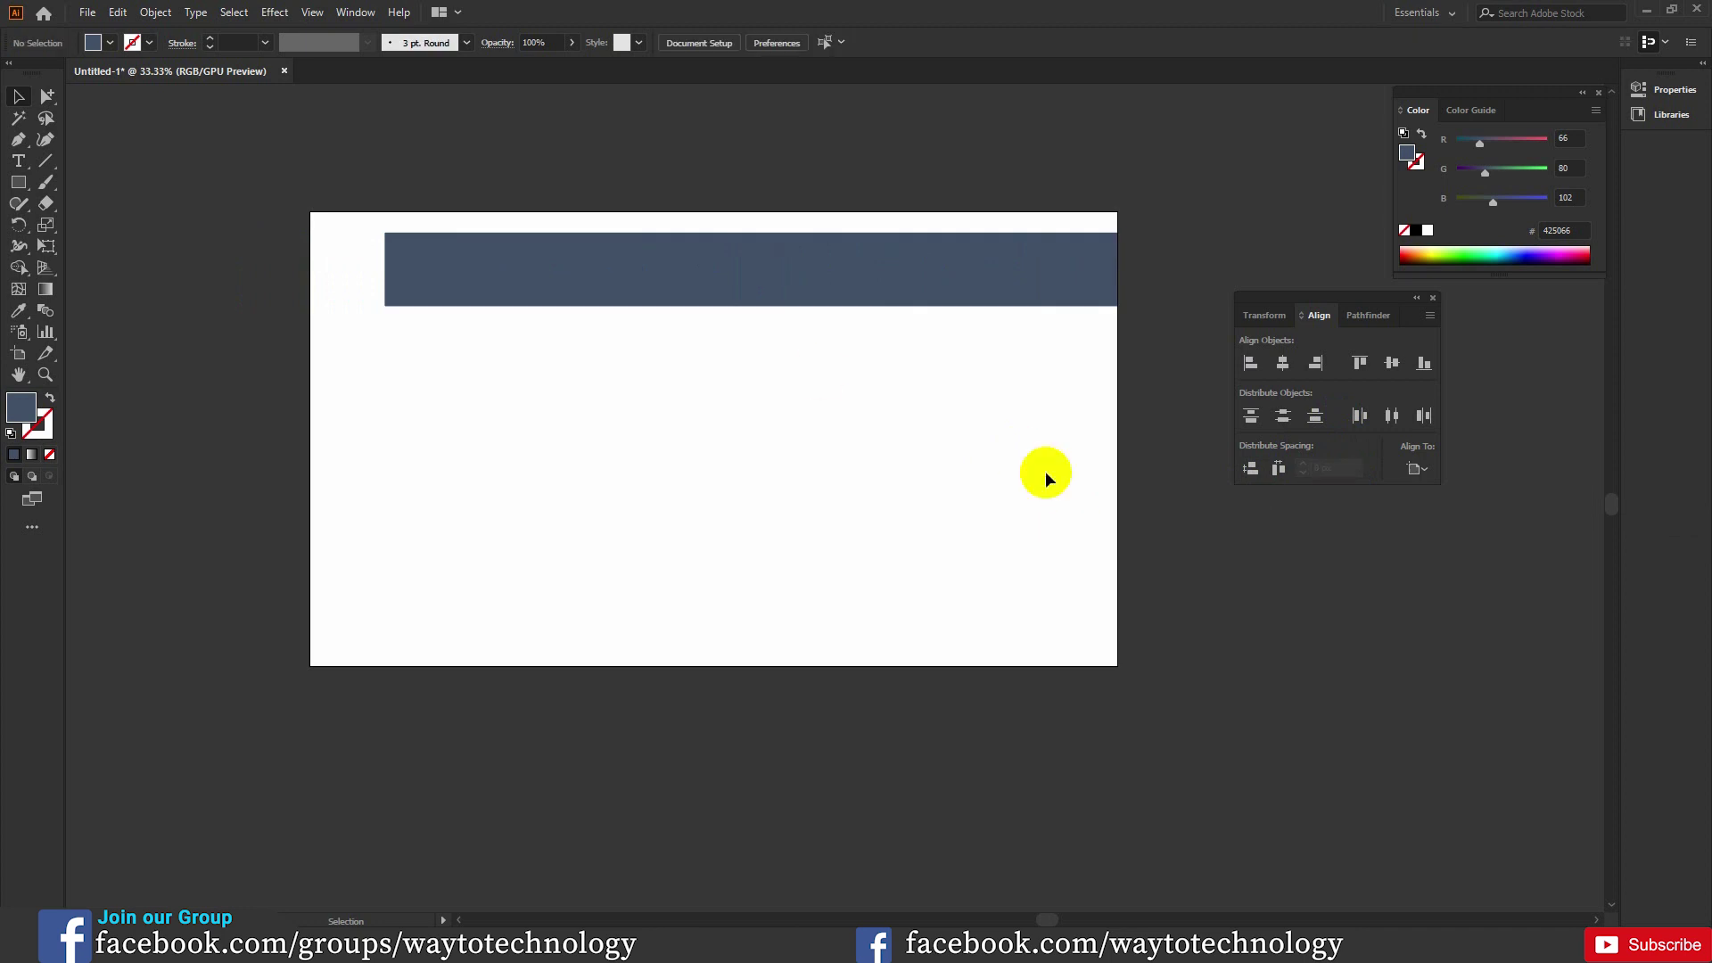
pyautogui.moveTo(329, 267); pyautogui.dragTo(1141, 325)
pyautogui.click(1014, 383)
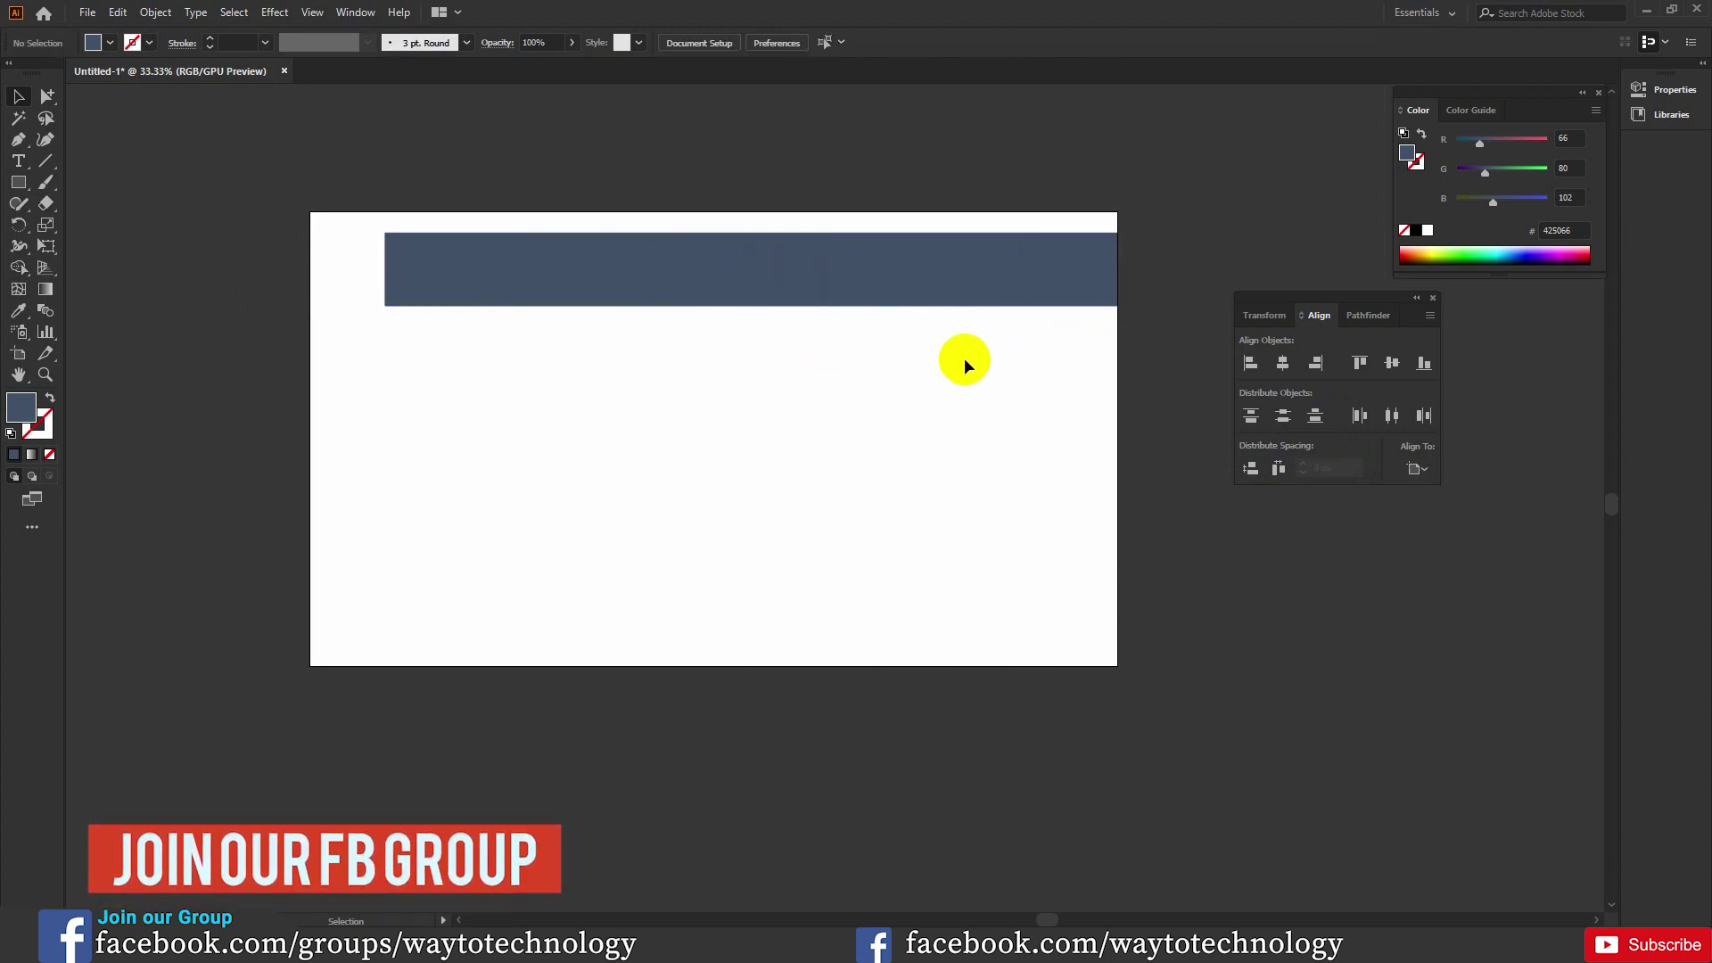